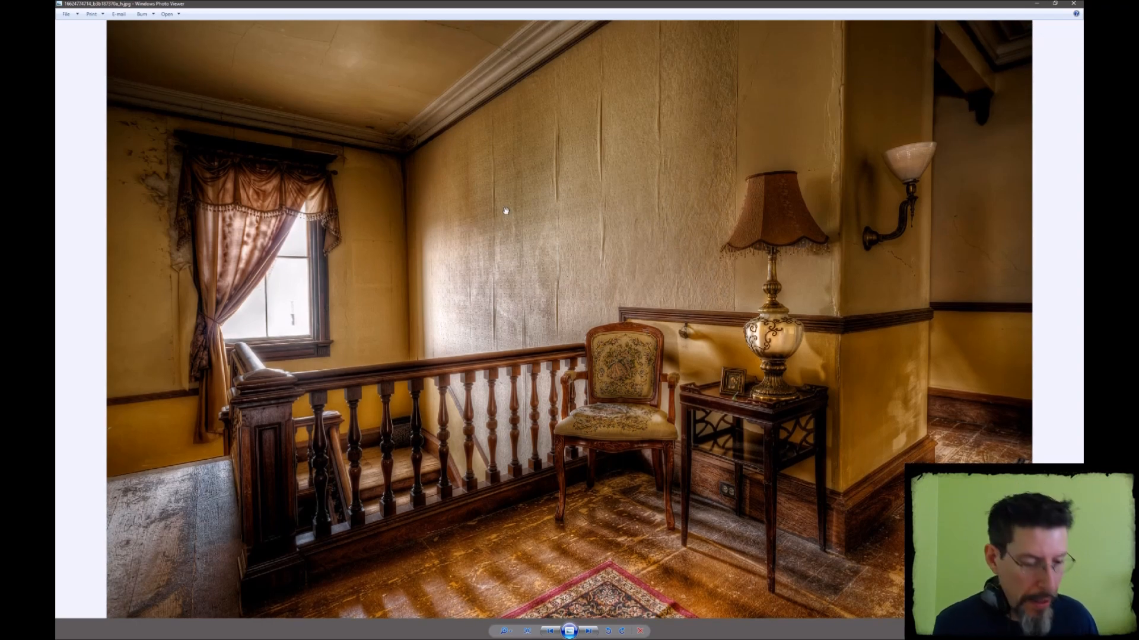
# Browse to the staircase reference photo and enlarge it to examine the wood trim, railings and newel posts
pyautogui.press('Right')
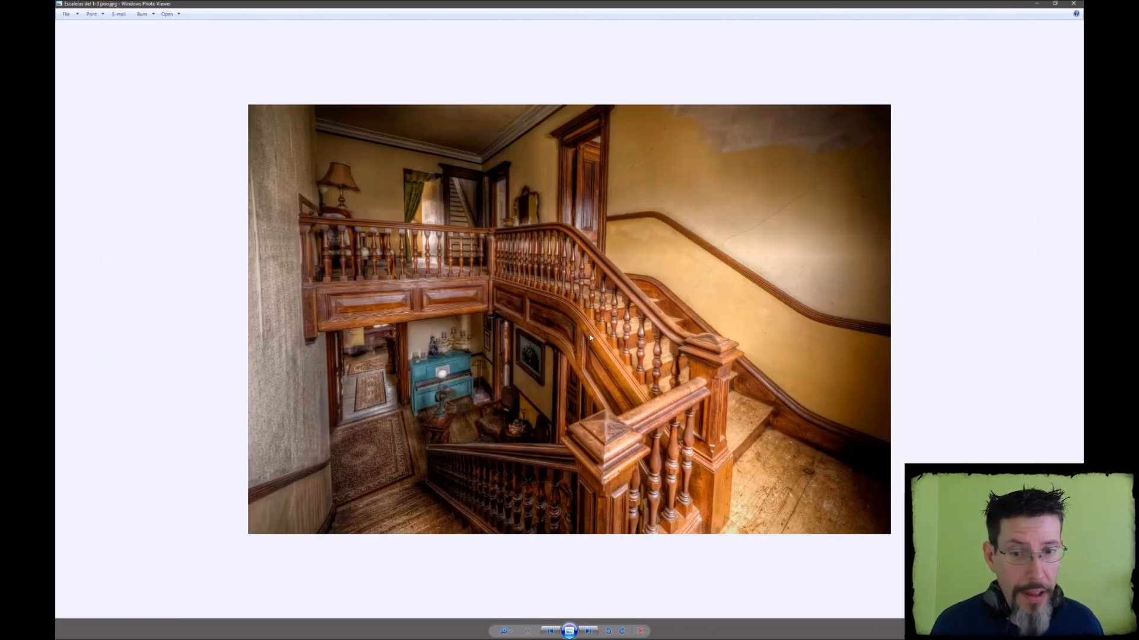
pyautogui.scroll(2, 557, 374)
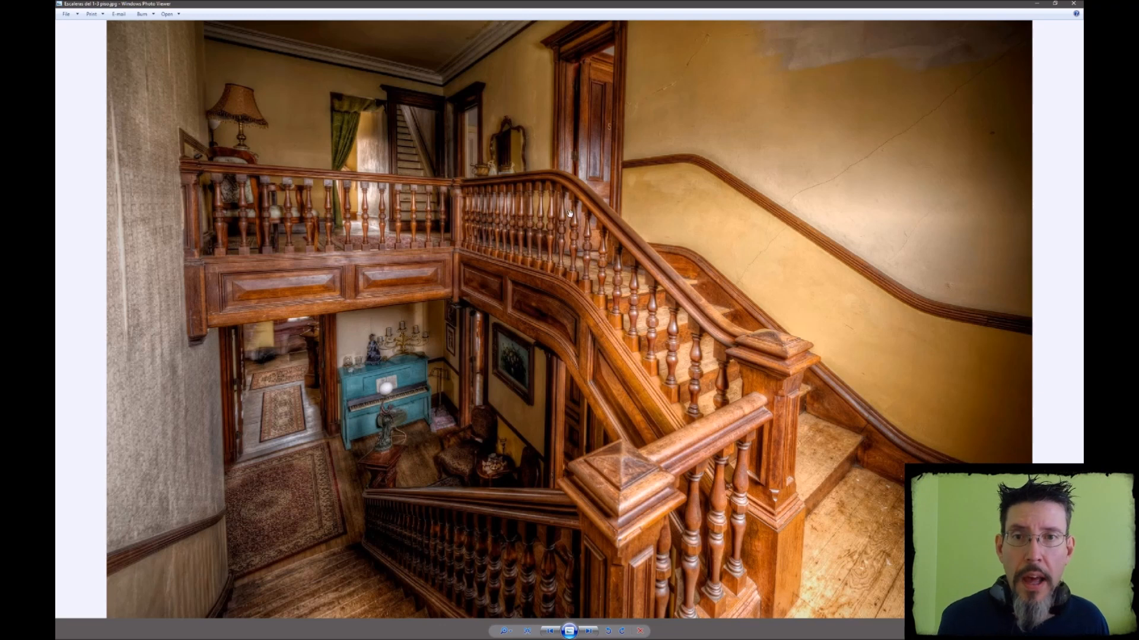
pyautogui.moveTo(567, 229); pyautogui.dragTo(563, 272)
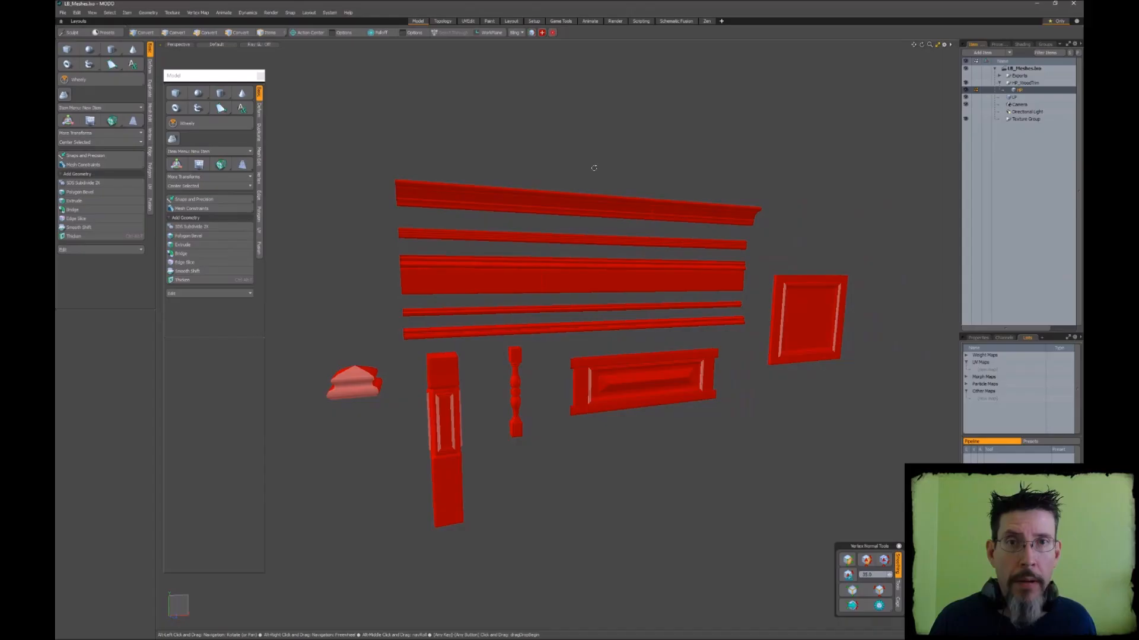
# Switch to MODO and examine the high-poly wood trim set from several angles, ending close on the square wall panel
pyautogui.scroll(2, 649, 160)
pyautogui.moveTo(649, 161)
pyautogui.keyDown('alt'); pyautogui.mouseDown()
pyautogui.moveTo(628, 183)
pyautogui.moveTo(642, 158)
pyautogui.mouseUp(); pyautogui.keyUp('alt')
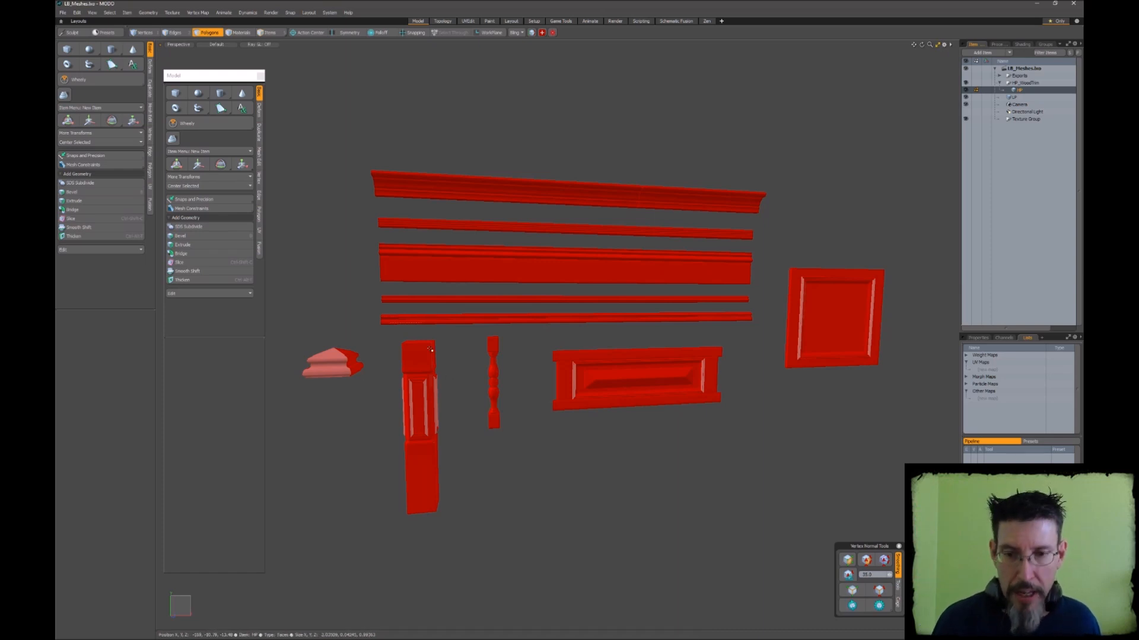
pyautogui.keyDown('alt'); pyautogui.moveTo(478, 364); pyautogui.dragTo(462, 382); pyautogui.keyUp('alt')
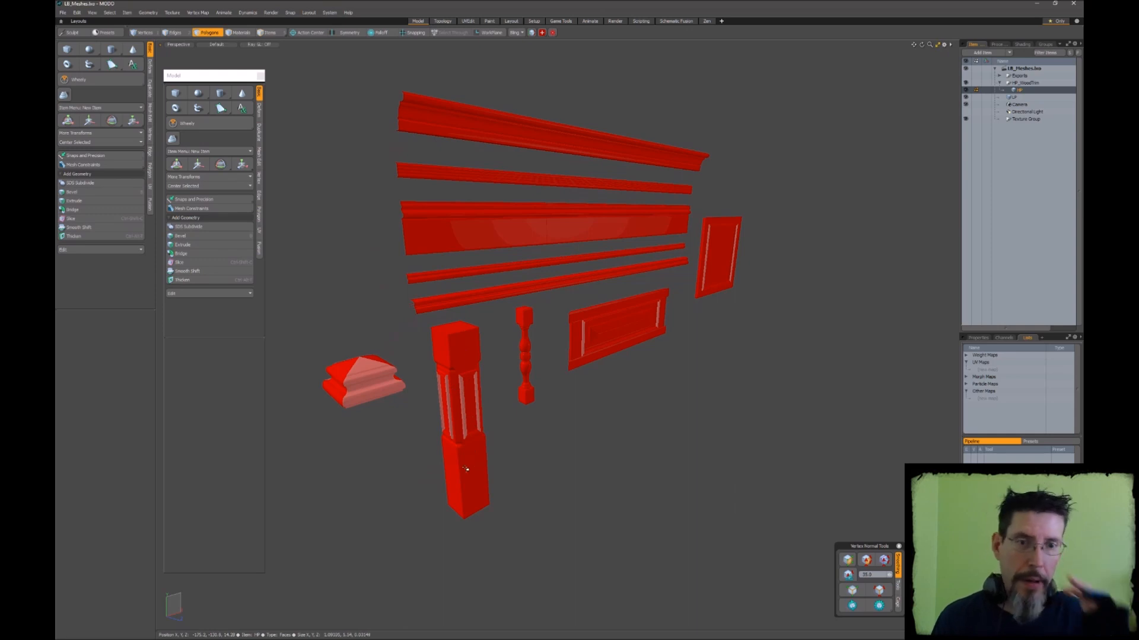
pyautogui.keyDown('alt'); pyautogui.moveTo(388, 379); pyautogui.dragTo(367, 401); pyautogui.keyUp('alt')
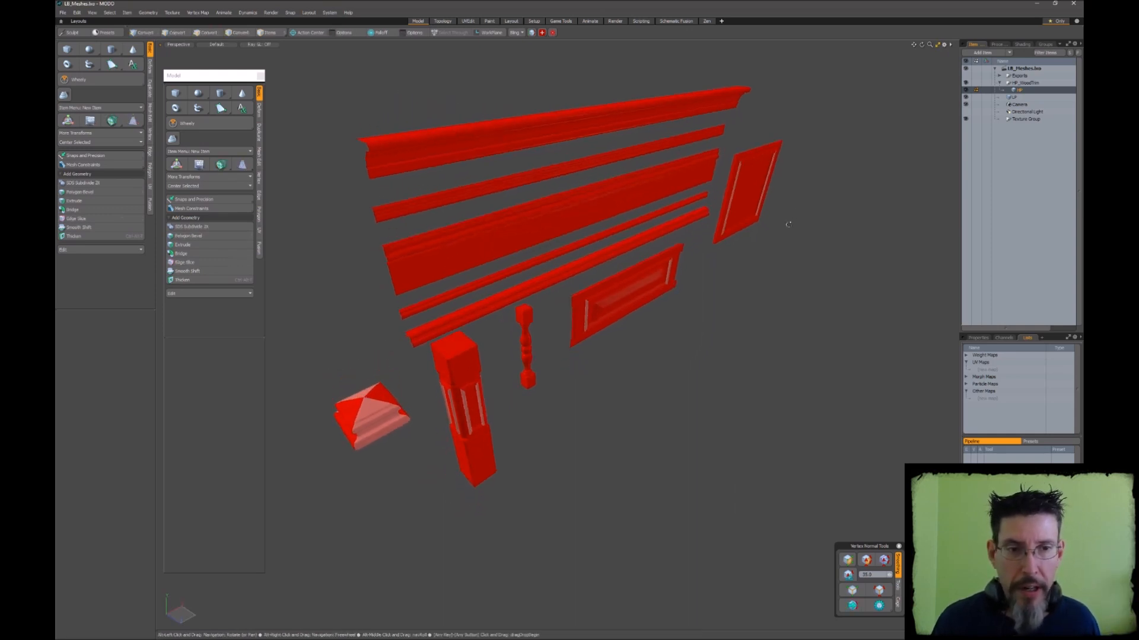
pyautogui.keyDown('alt'); pyautogui.moveTo(788, 223); pyautogui.dragTo(775, 203); pyautogui.keyUp('alt')
pyautogui.keyDown('alt'); pyautogui.moveTo(809, 244); pyautogui.dragTo(584, 272); pyautogui.keyUp('alt')
pyautogui.scroll(5, 577, 288)
pyautogui.press('3')
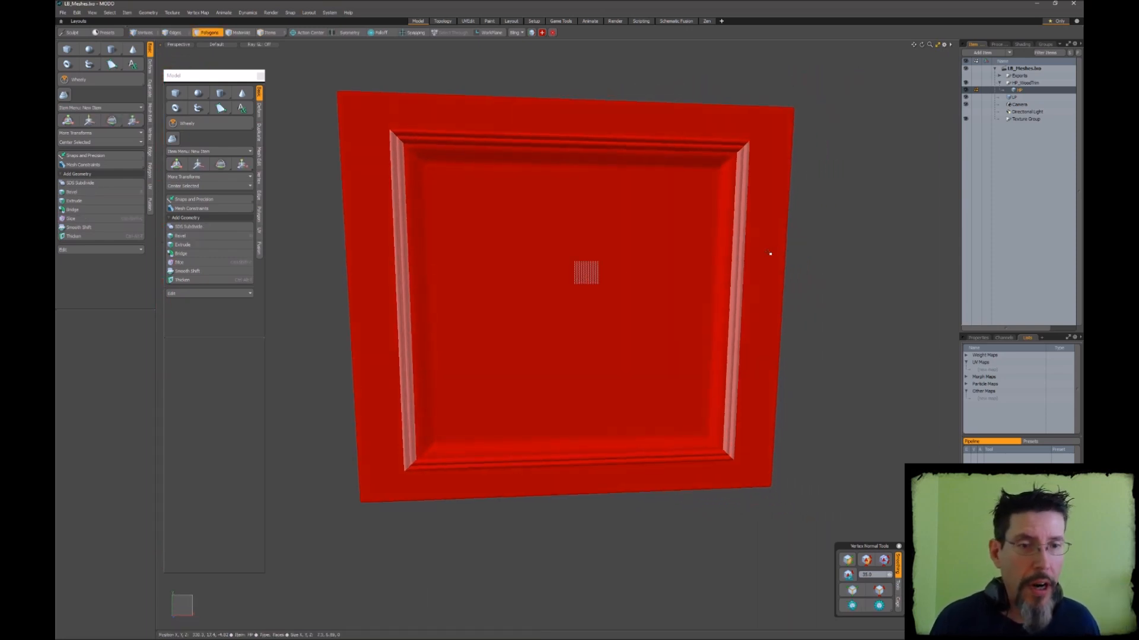
# Examine the end profiles of the long high-poly mouldings from the side at close range
pyautogui.keyDown('ctrl'); pyautogui.keyDown('alt'); pyautogui.moveTo(809, 270); pyautogui.dragTo(721, 259); pyautogui.keyUp('alt'); pyautogui.keyUp('ctrl')
pyautogui.keyDown('alt'); pyautogui.keyDown('shift'); pyautogui.moveTo(654, 196); pyautogui.dragTo(472, 274); pyautogui.keyUp('shift'); pyautogui.keyUp('alt')
pyautogui.moveTo(546, 216)
pyautogui.keyDown('alt'); pyautogui.mouseDown()
pyautogui.moveTo(531, 213)
pyautogui.moveTo(569, 239)
pyautogui.moveTo(553, 227)
pyautogui.mouseUp(); pyautogui.keyUp('alt')
pyautogui.press('3')
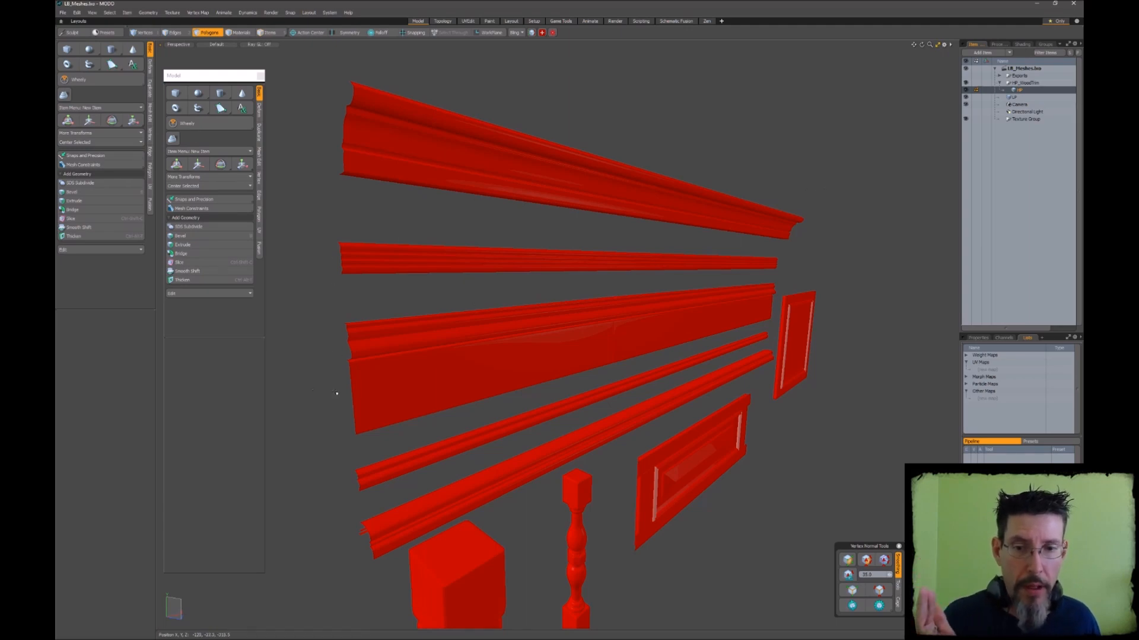
pyautogui.keyDown('alt'); pyautogui.moveTo(376, 467); pyautogui.dragTo(433, 428); pyautogui.keyUp('alt')
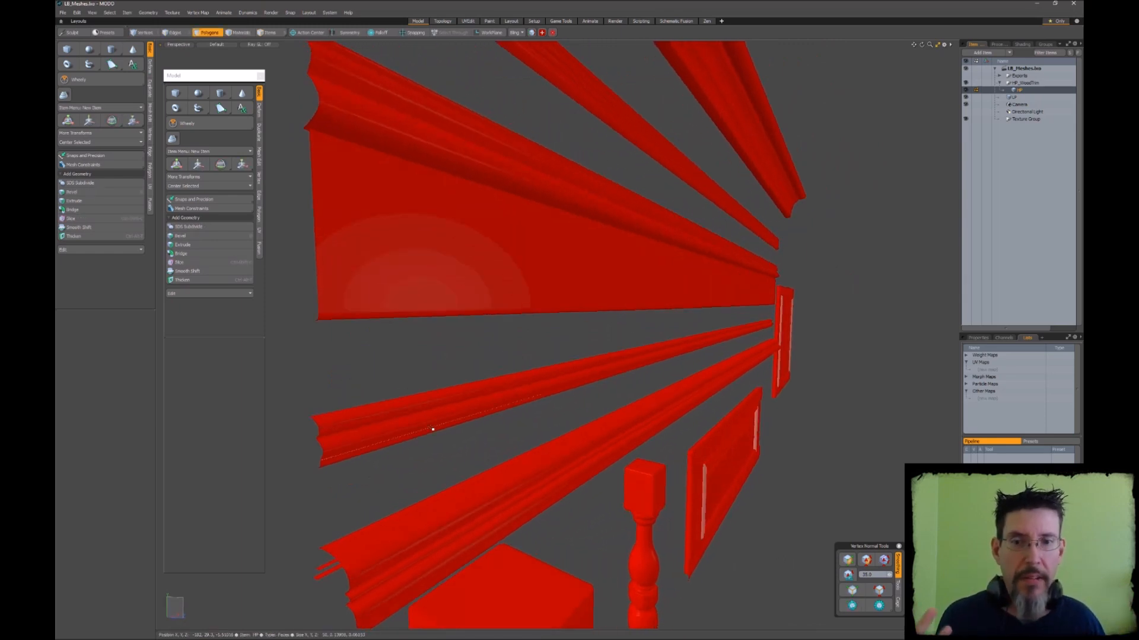
pyautogui.keyDown('alt'); pyautogui.moveTo(433, 429); pyautogui.dragTo(592, 113); pyautogui.keyUp('alt')
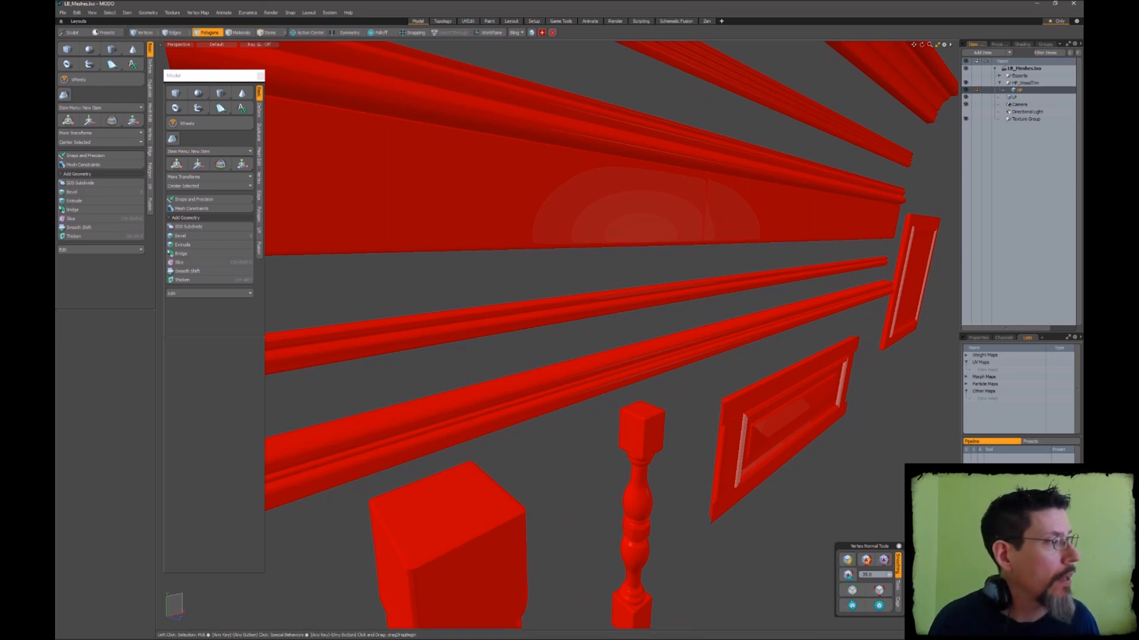
pyautogui.hotkey('alt', 'Tab')
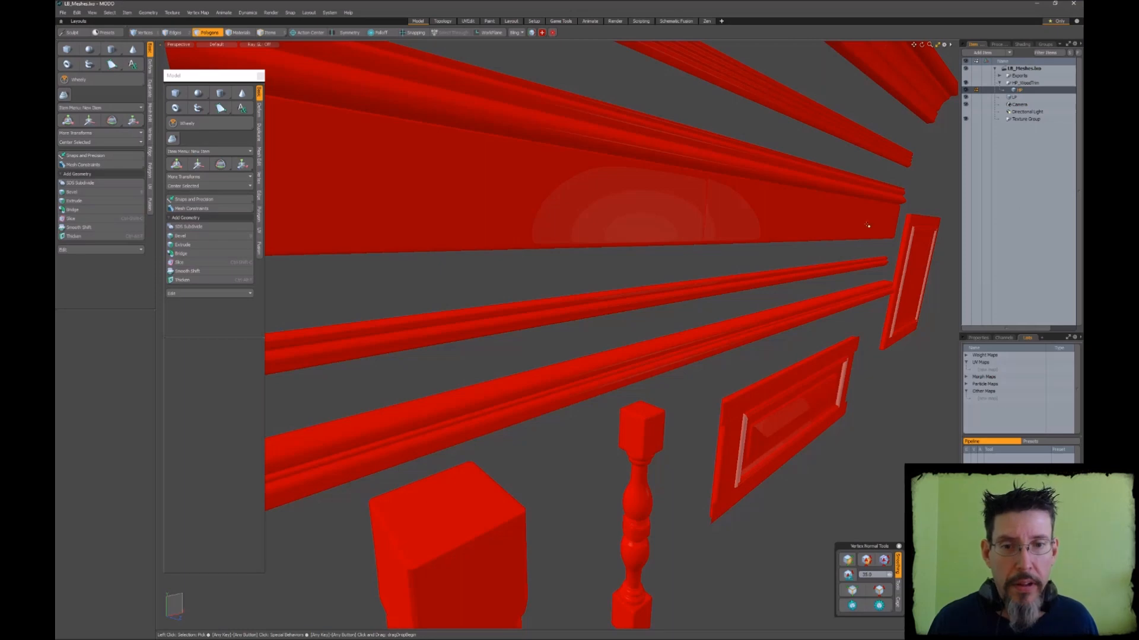
# Examine the high-poly newel post and its pyramid-shaped cap from the front, side and above
pyautogui.keyDown('alt'); pyautogui.moveTo(534, 267); pyautogui.dragTo(614, 239); pyautogui.keyUp('alt')
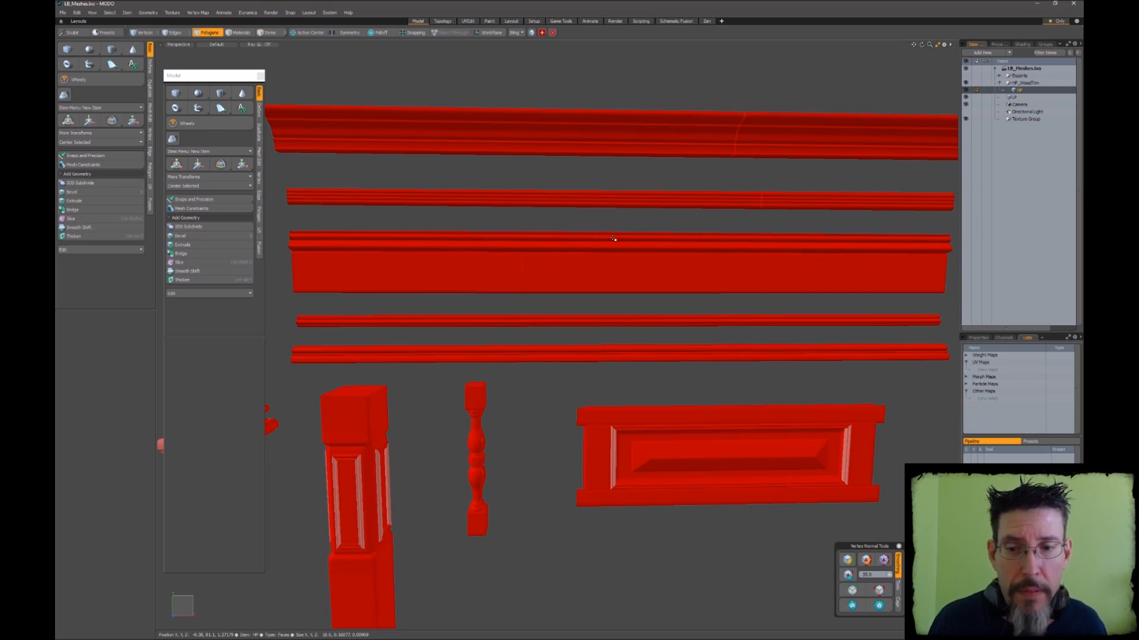
pyautogui.press('alt')
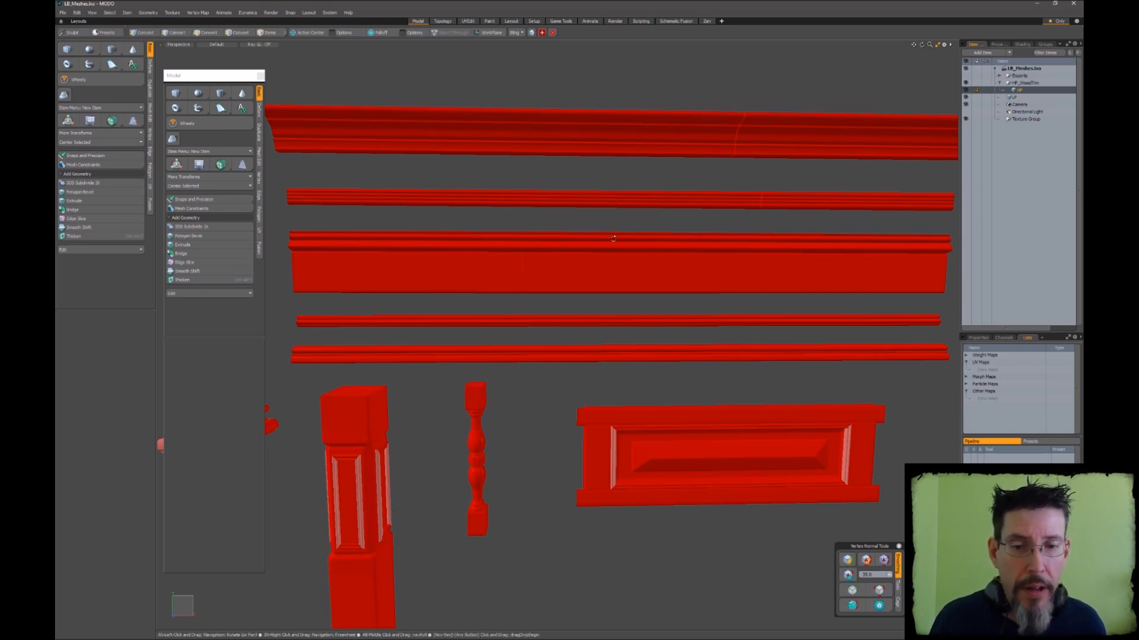
pyautogui.keyDown('alt'); pyautogui.moveTo(532, 240); pyautogui.dragTo(577, 240); pyautogui.keyUp('alt')
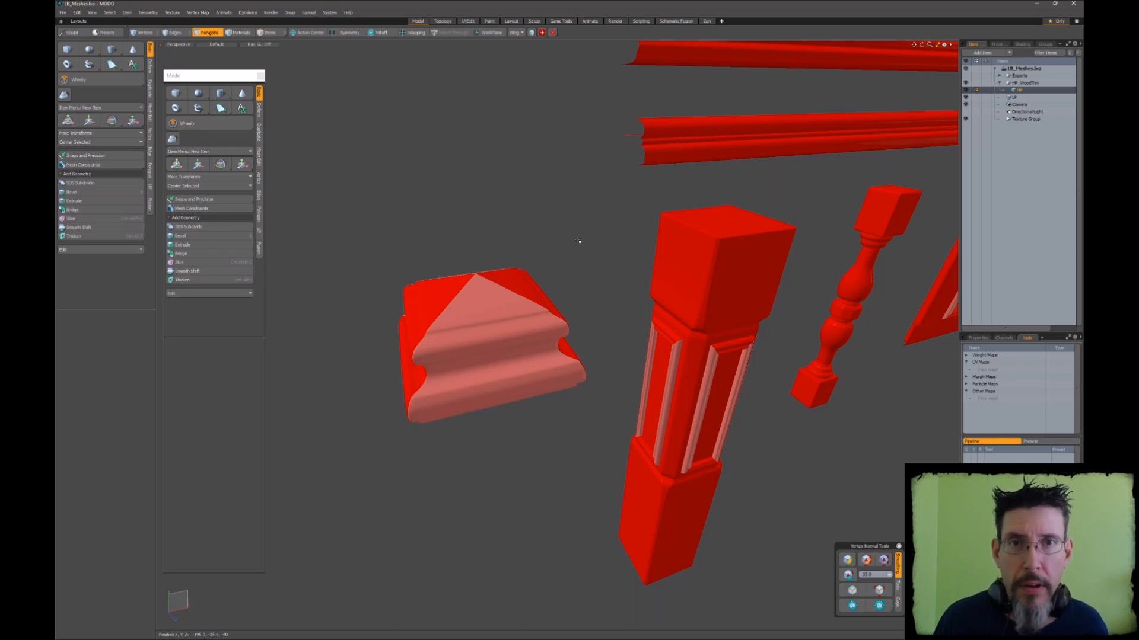
pyautogui.keyDown('alt'); pyautogui.moveTo(578, 240); pyautogui.dragTo(588, 275); pyautogui.keyUp('alt')
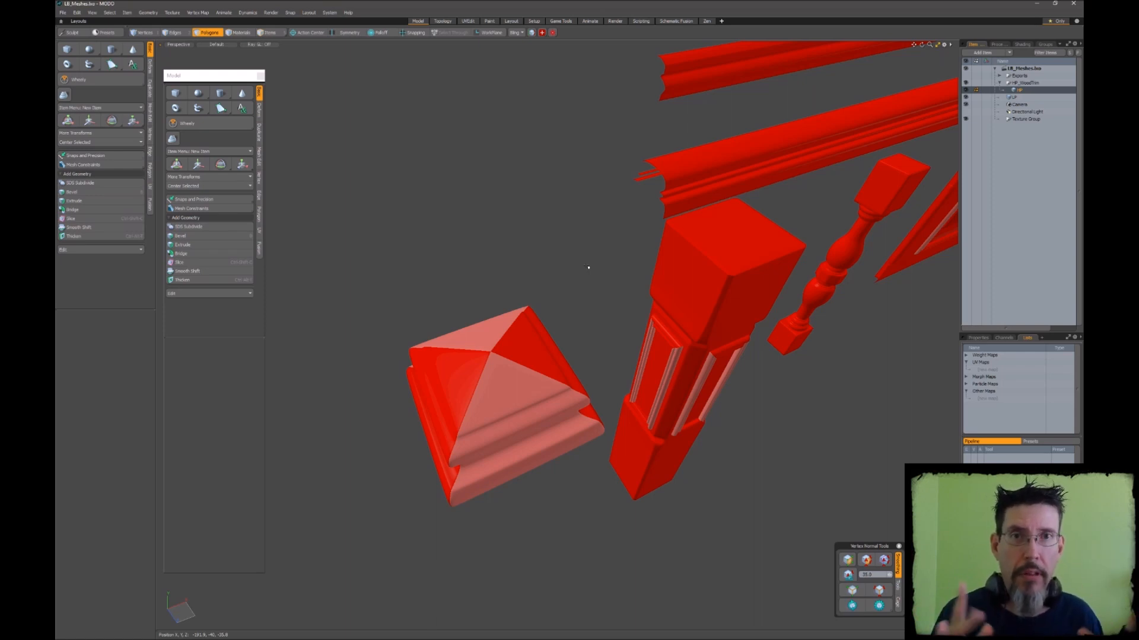
pyautogui.keyDown('alt'); pyautogui.moveTo(584, 261); pyautogui.dragTo(611, 266); pyautogui.keyUp('alt')
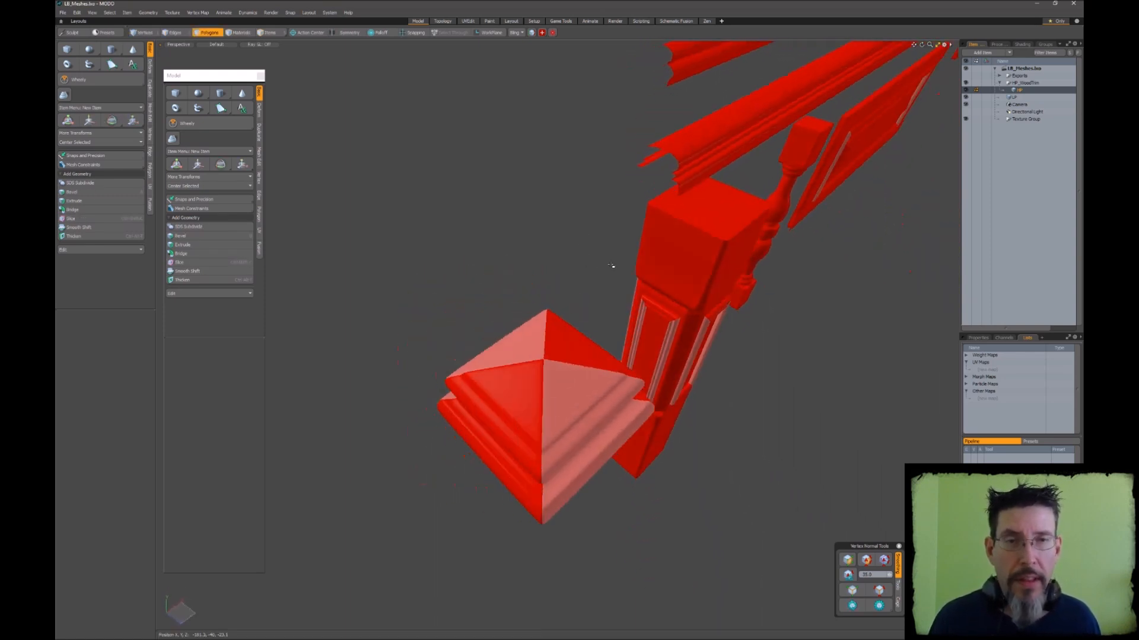
pyautogui.keyDown('alt'); pyautogui.moveTo(611, 266); pyautogui.dragTo(469, 315); pyautogui.keyUp('alt')
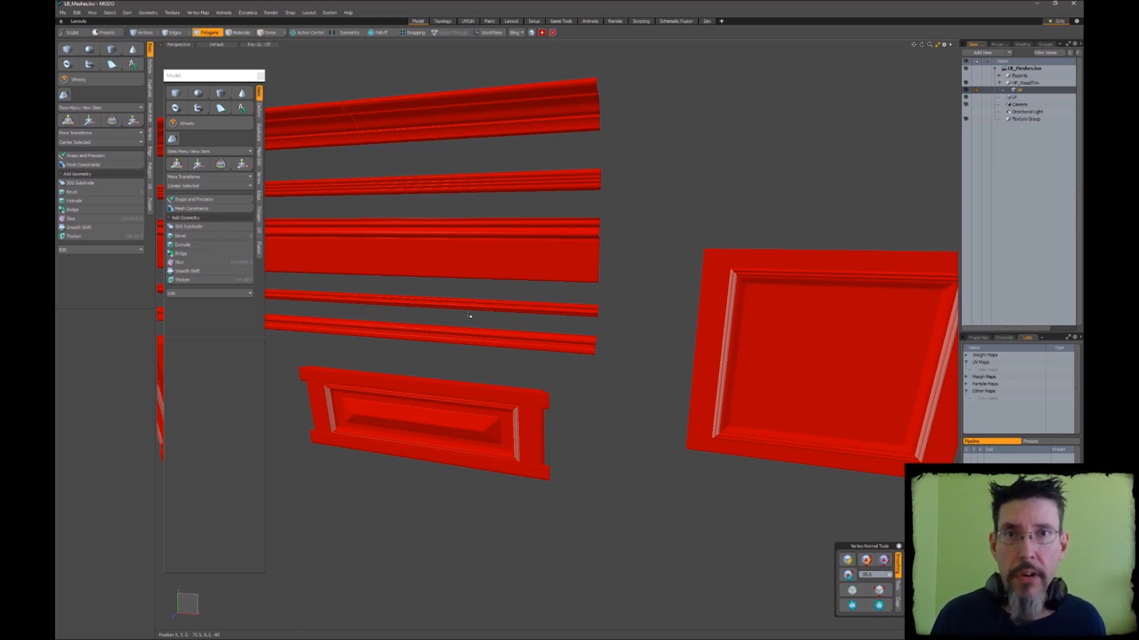
# Inspect the surfaces and vertical seams of the upper high-poly mouldings up close
pyautogui.keyDown('alt'); pyautogui.moveTo(469, 315); pyautogui.dragTo(698, 197); pyautogui.keyUp('alt')
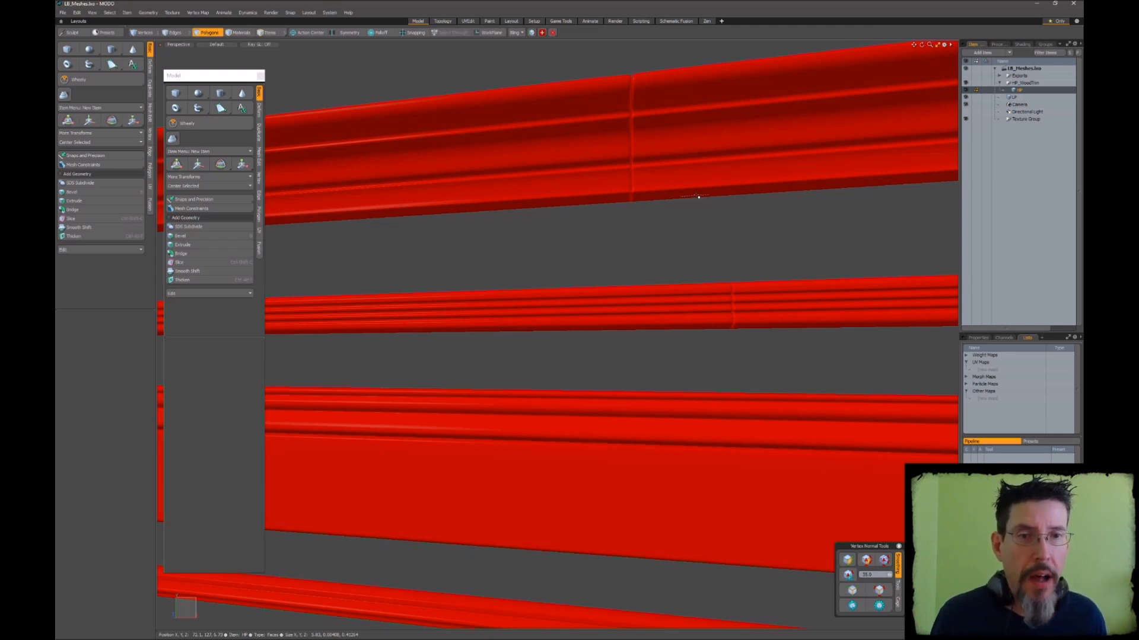
pyautogui.keyDown('alt'); pyautogui.moveTo(699, 201); pyautogui.dragTo(653, 197); pyautogui.keyUp('alt')
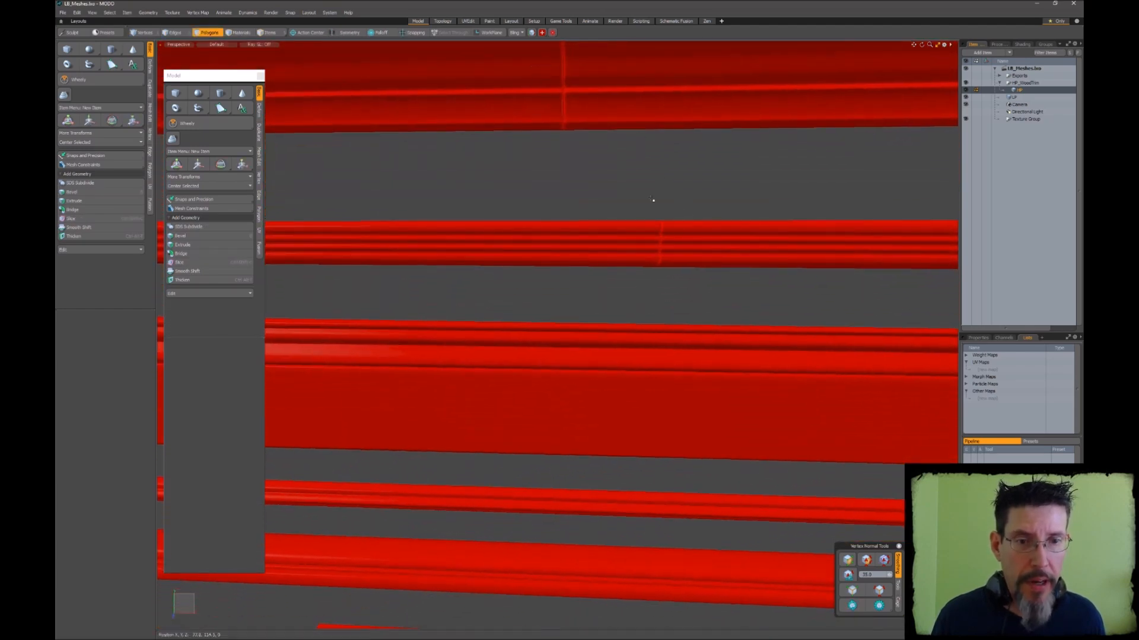
pyautogui.keyDown('alt'); pyautogui.keyDown('shift'); pyautogui.moveTo(415, 270); pyautogui.dragTo(625, 211); pyautogui.keyUp('shift'); pyautogui.keyUp('alt')
pyautogui.keyDown('alt'); pyautogui.keyDown('shift'); pyautogui.moveTo(425, 235); pyautogui.dragTo(557, 185); pyautogui.keyUp('shift'); pyautogui.keyUp('alt')
pyautogui.scroll(-4, 624, 245)
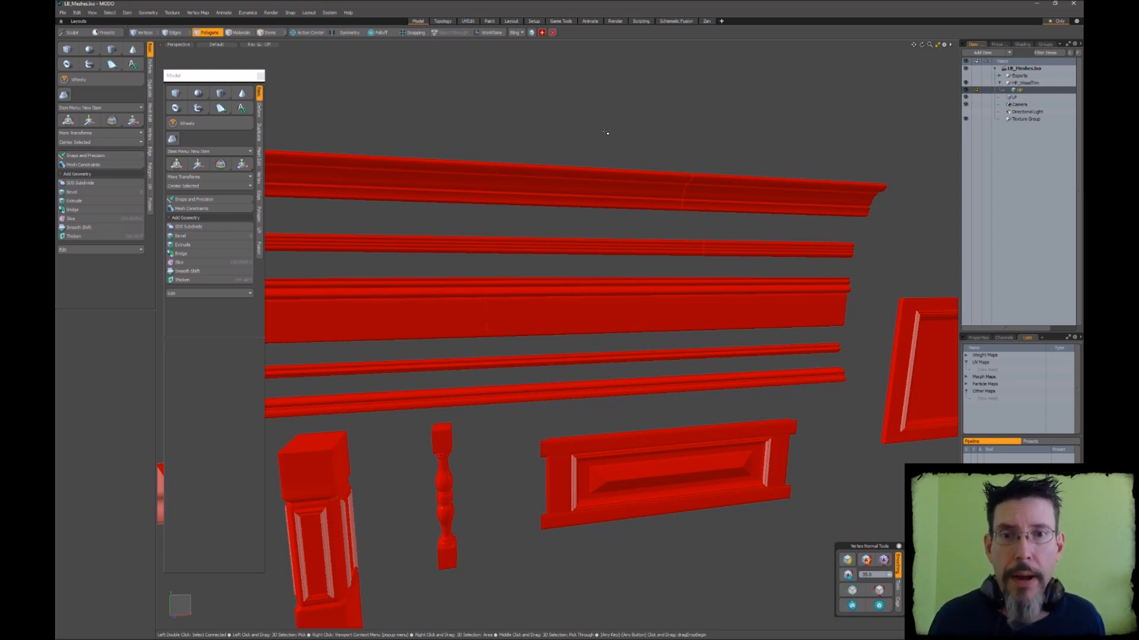
# Show the LP mesh and examine the low-poly edges of the mouldings, newel post and post cap
pyautogui.keyDown('alt'); pyautogui.moveTo(567, 217); pyautogui.dragTo(632, 262); pyautogui.keyUp('alt')
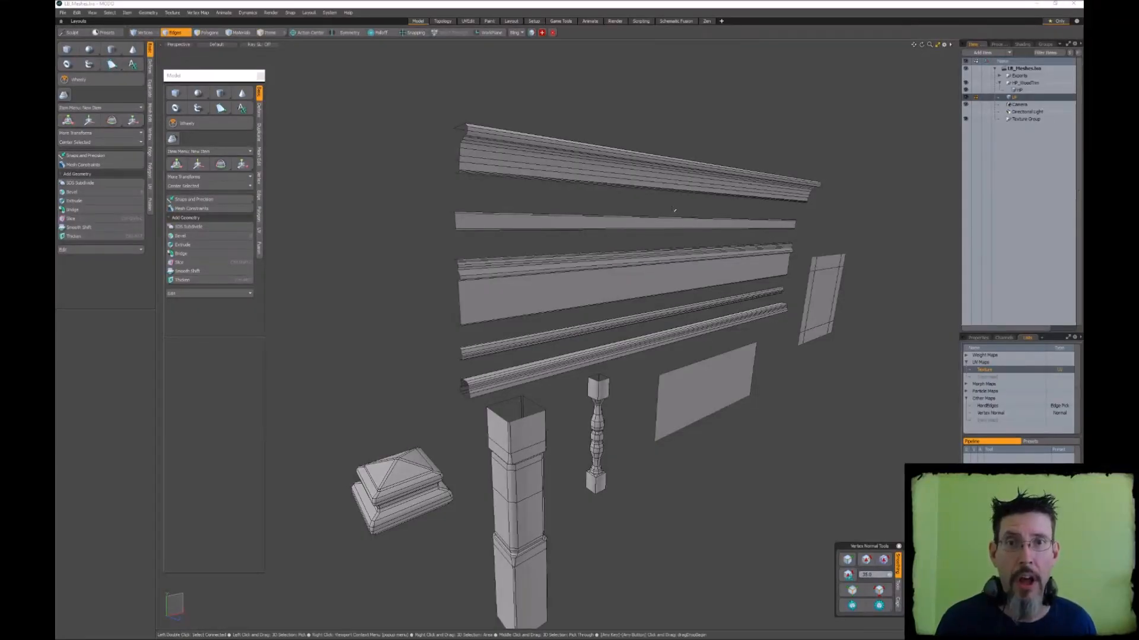
pyautogui.keyDown('alt'); pyautogui.moveTo(617, 176); pyautogui.dragTo(633, 203); pyautogui.keyUp('alt')
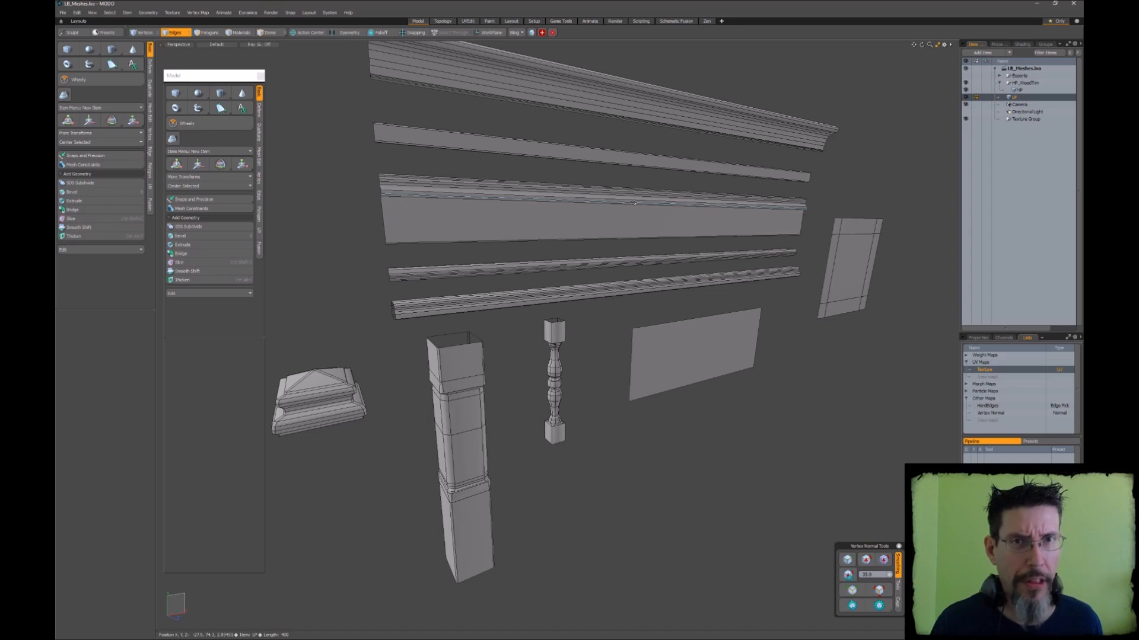
pyautogui.press('alt')
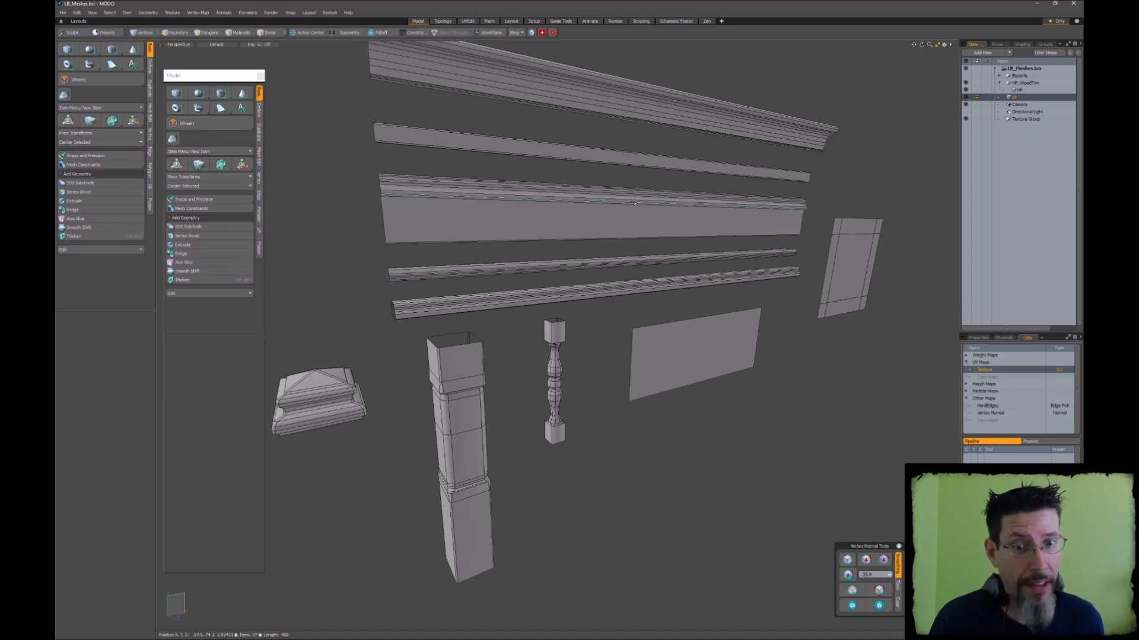
pyautogui.keyDown('alt'); pyautogui.moveTo(634, 202); pyautogui.dragTo(642, 217); pyautogui.keyUp('alt')
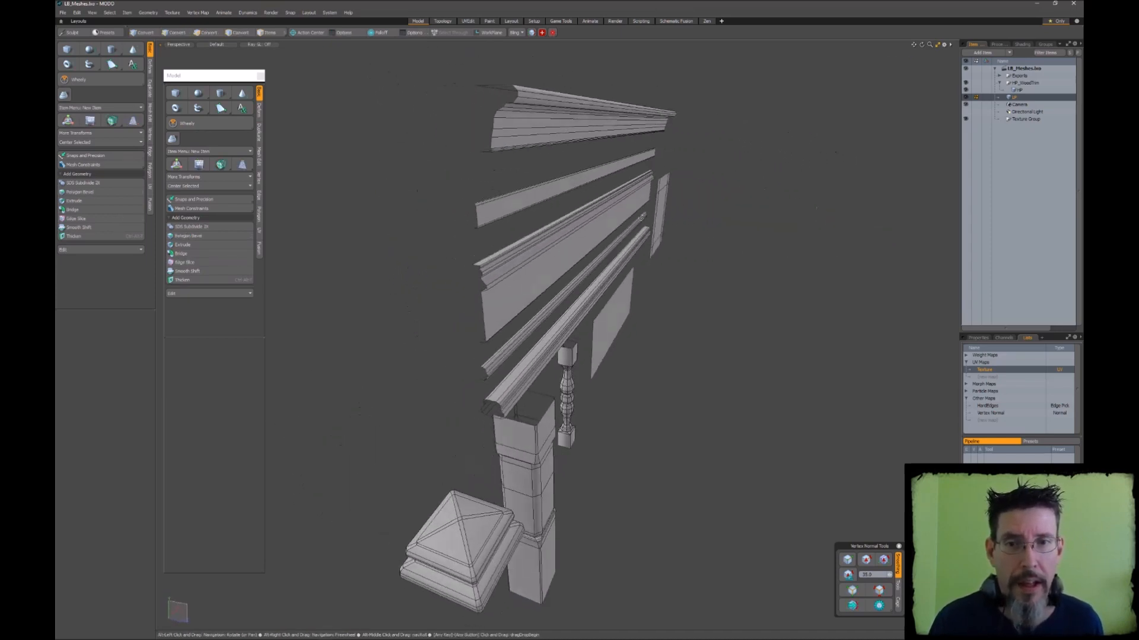
pyautogui.press('alt')
pyautogui.keyDown('alt'); pyautogui.moveTo(541, 89); pyautogui.dragTo(666, 254); pyautogui.keyUp('alt')
pyautogui.press('alt')
pyautogui.keyDown('alt'); pyautogui.moveTo(551, 357); pyautogui.dragTo(596, 283); pyautogui.keyUp('alt')
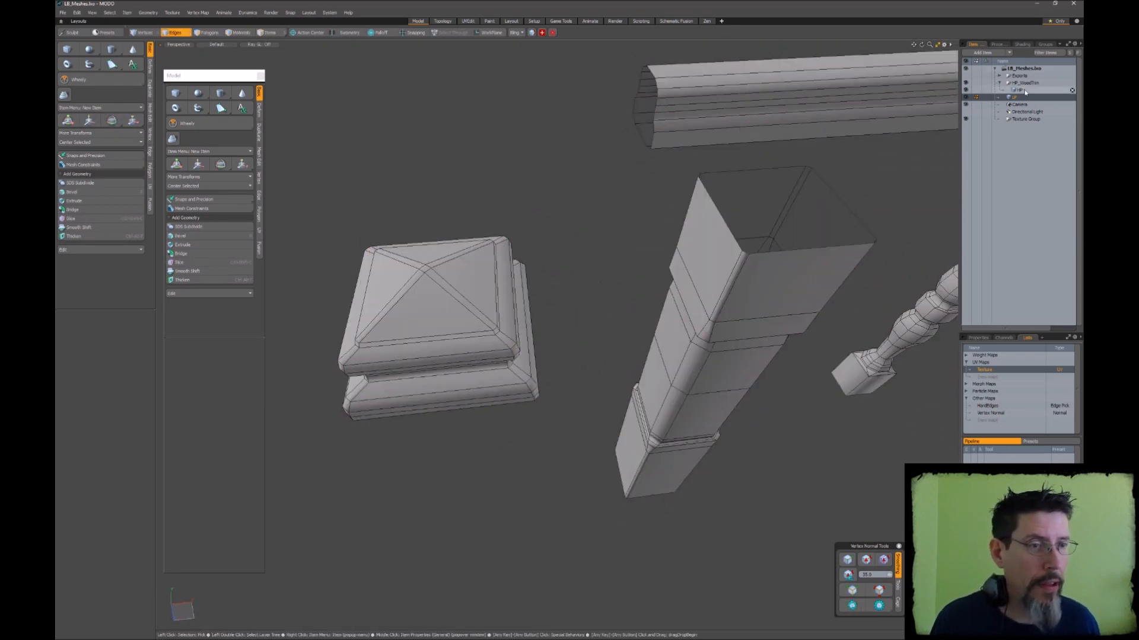
# Show the HP mesh and examine the newel post's inset panel detail up close
pyautogui.click(1025, 90)
pyautogui.keyDown('alt'); pyautogui.moveTo(562, 310); pyautogui.dragTo(639, 209); pyautogui.keyUp('alt')
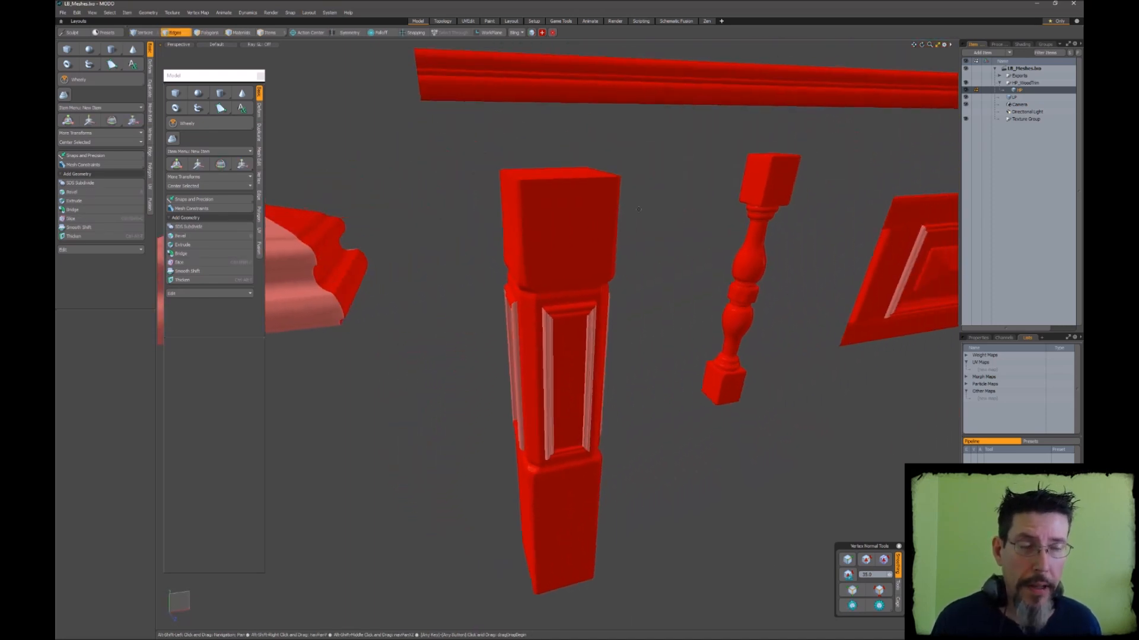
pyautogui.keyDown('alt'); pyautogui.moveTo(682, 259); pyautogui.dragTo(531, 272); pyautogui.keyUp('alt')
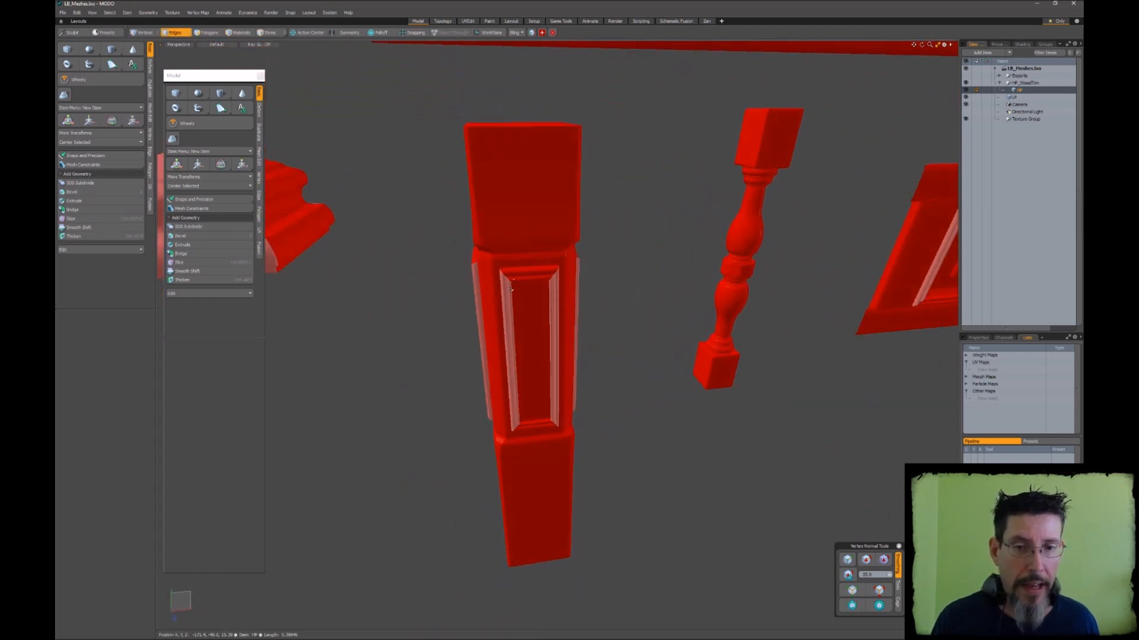
pyautogui.keyDown('alt'); pyautogui.moveTo(613, 226); pyautogui.dragTo(638, 236); pyautogui.keyUp('alt')
# Return to the LP mesh and compare its simplified newel post, open-backed mouldings and flat rectangular panel
pyautogui.click(1014, 98)
pyautogui.moveTo(594, 305)
pyautogui.keyDown('alt'); pyautogui.mouseDown()
pyautogui.moveTo(592, 248)
pyautogui.moveTo(607, 320)
pyautogui.mouseUp(); pyautogui.keyUp('alt')
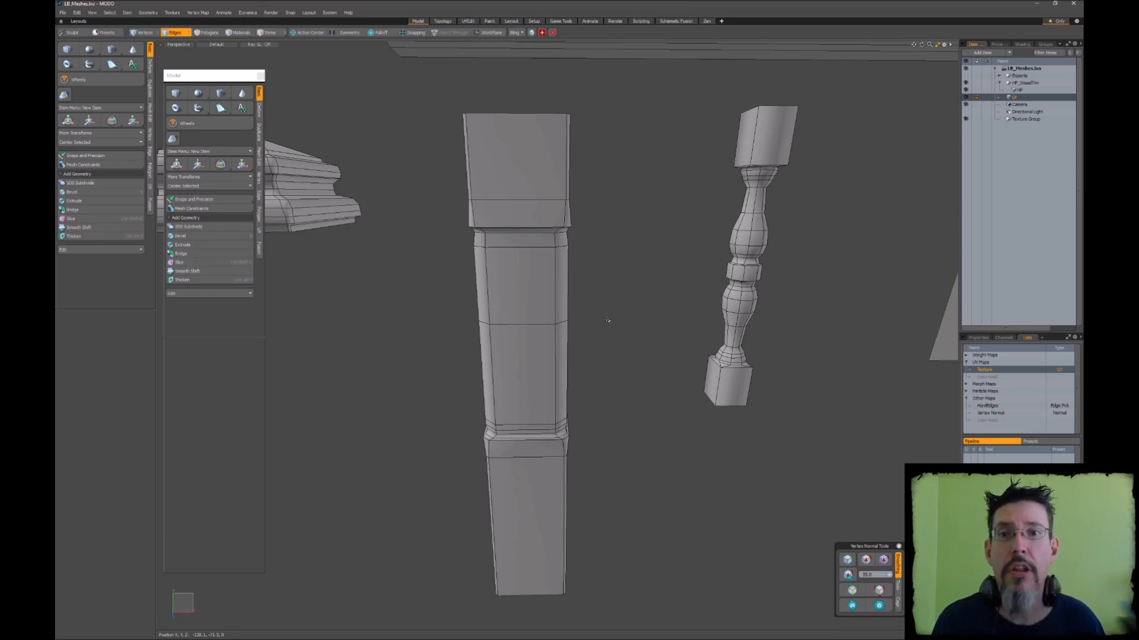
pyautogui.scroll(-3, 648, 270)
pyautogui.keyDown('alt'); pyautogui.keyDown('shift'); pyautogui.moveTo(830, 178); pyautogui.dragTo(677, 181); pyautogui.keyUp('shift'); pyautogui.keyUp('alt')
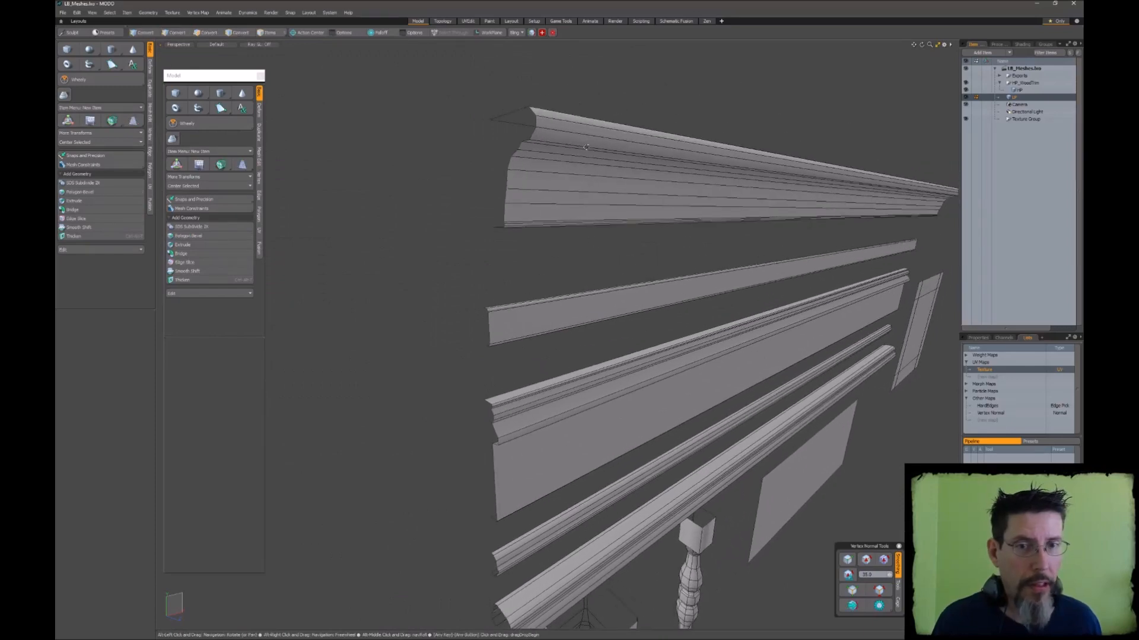
pyautogui.keyDown('alt'); pyautogui.keyDown('shift'); pyautogui.moveTo(722, 215); pyautogui.dragTo(706, 152); pyautogui.keyUp('shift'); pyautogui.keyUp('alt')
pyautogui.keyDown('alt'); pyautogui.keyDown('shift'); pyautogui.moveTo(798, 236); pyautogui.dragTo(734, 238); pyautogui.keyUp('shift'); pyautogui.keyUp('alt')
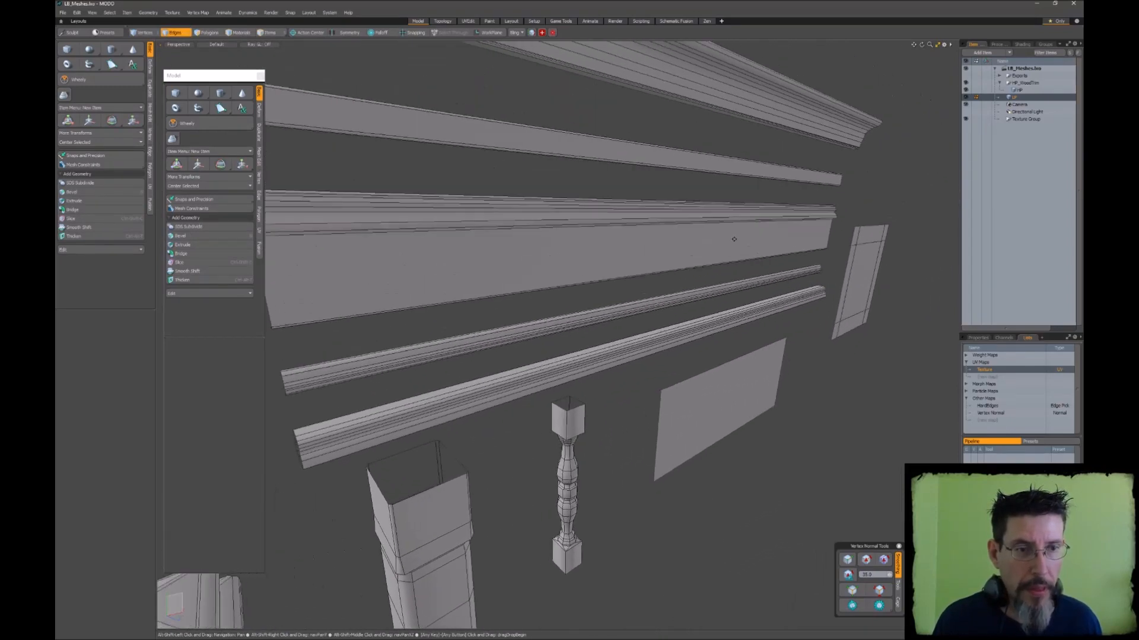
pyautogui.keyDown('alt'); pyautogui.moveTo(733, 239); pyautogui.dragTo(795, 177); pyautogui.keyUp('alt')
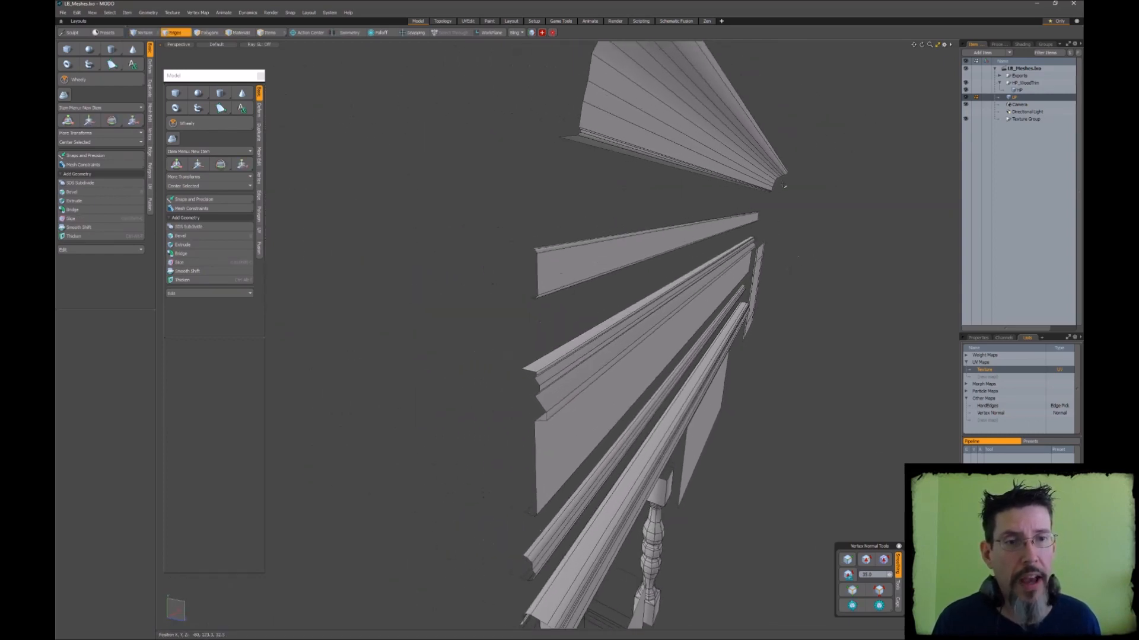
pyautogui.keyDown('alt'); pyautogui.moveTo(796, 177); pyautogui.dragTo(658, 167); pyautogui.keyUp('alt')
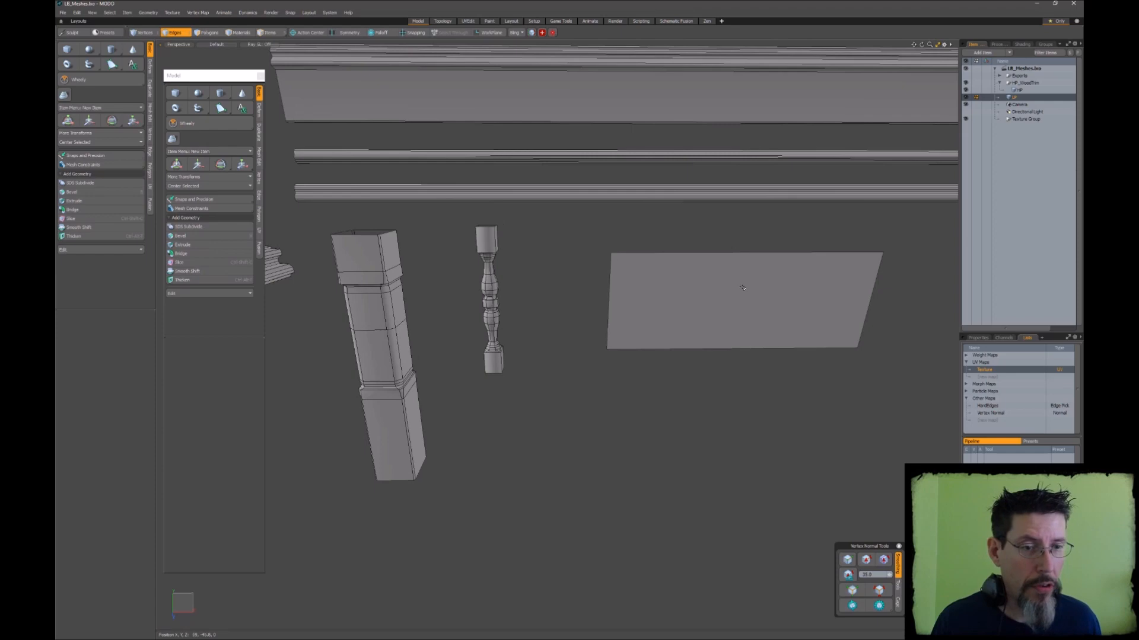
# Show the HP mesh with its wireframe and examine the polygon density of the rectangular panel and trims
pyautogui.click(1020, 89)
pyautogui.keyDown('alt'); pyautogui.moveTo(676, 255); pyautogui.dragTo(693, 316); pyautogui.keyUp('alt')
pyautogui.press('2')
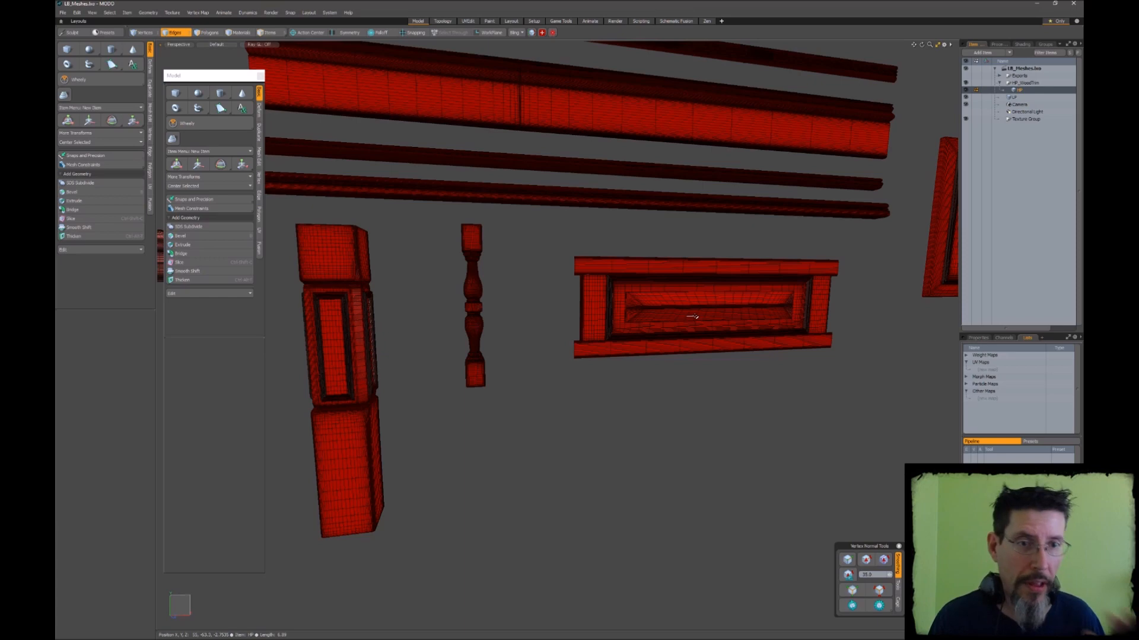
pyautogui.moveTo(693, 316)
pyautogui.keyDown('alt'); pyautogui.mouseDown()
pyautogui.moveTo(731, 290)
pyautogui.moveTo(691, 311)
pyautogui.mouseUp(); pyautogui.keyUp('alt')
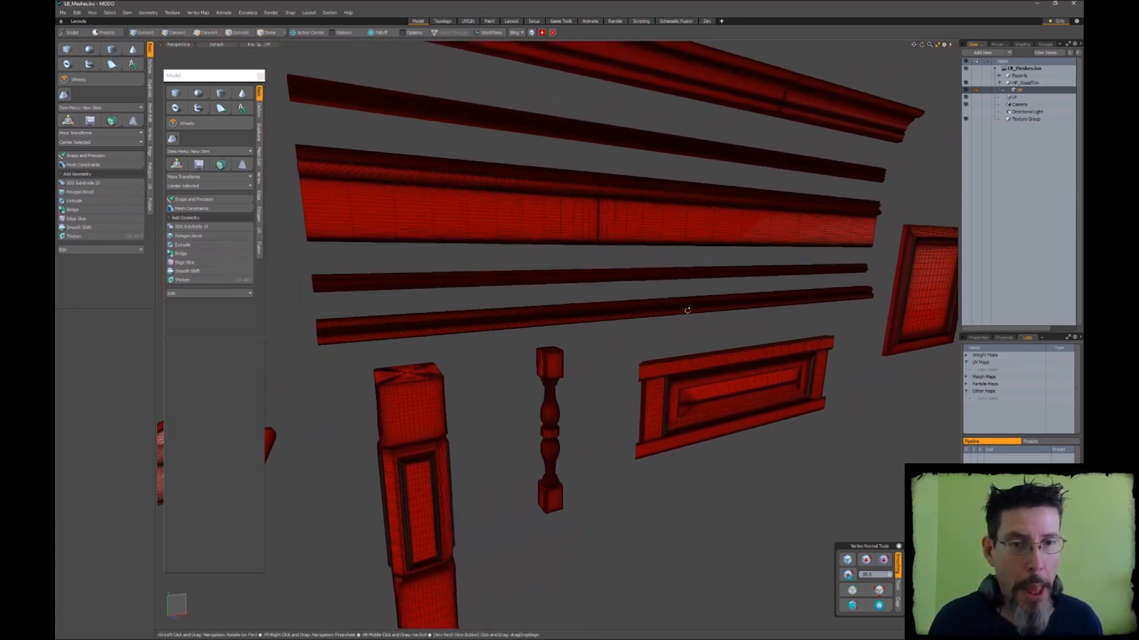
# Show the LP mesh and examine the edge layout of the square wall panel
pyautogui.click(1015, 96)
pyautogui.press('2')
pyautogui.keyDown('alt'); pyautogui.moveTo(769, 246); pyautogui.dragTo(522, 237); pyautogui.keyUp('alt')
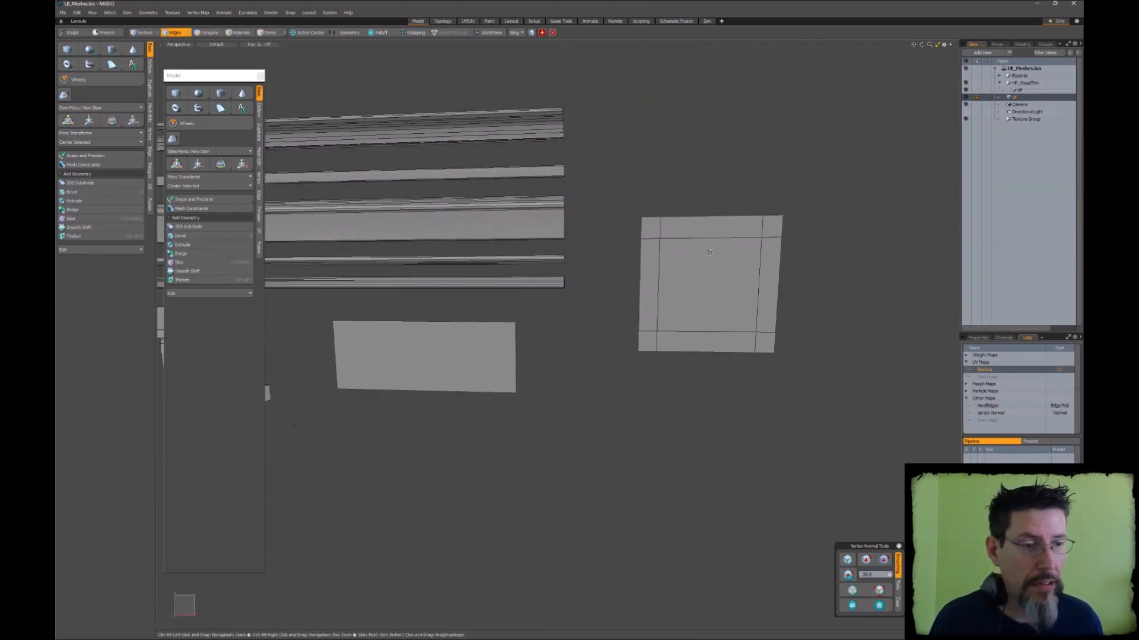
# Show the UV layout of the LP mesh and examine how the trim strips, post and panel islands are packed
pyautogui.click(467, 21)
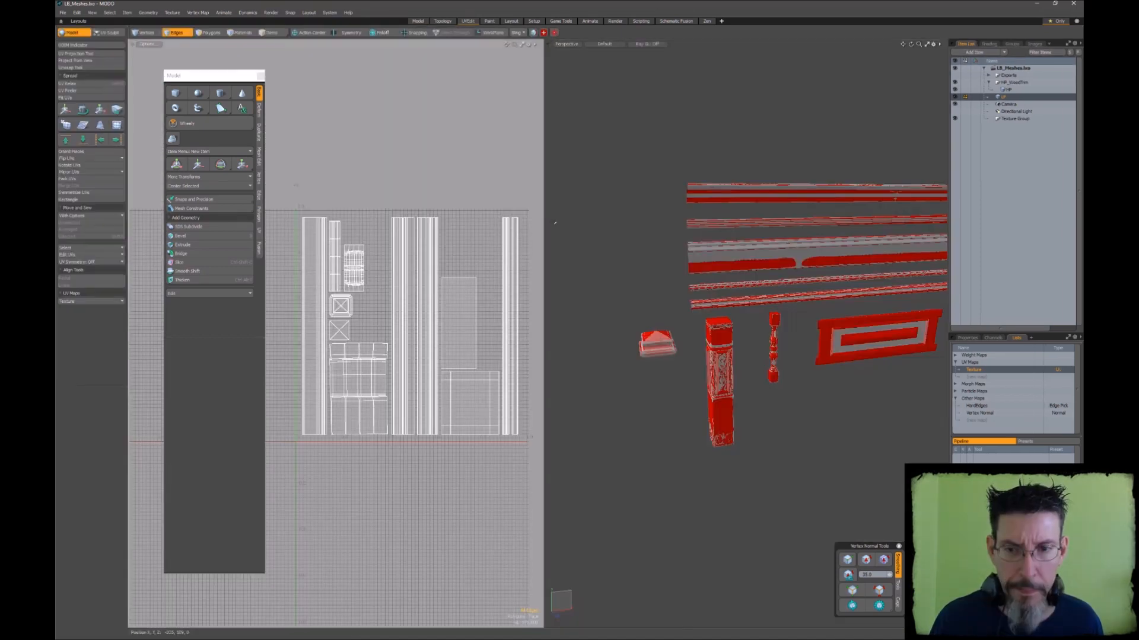
pyautogui.keyDown('alt'); pyautogui.keyDown('shift'); pyautogui.moveTo(443, 226); pyautogui.dragTo(403, 234); pyautogui.keyUp('shift'); pyautogui.keyUp('alt')
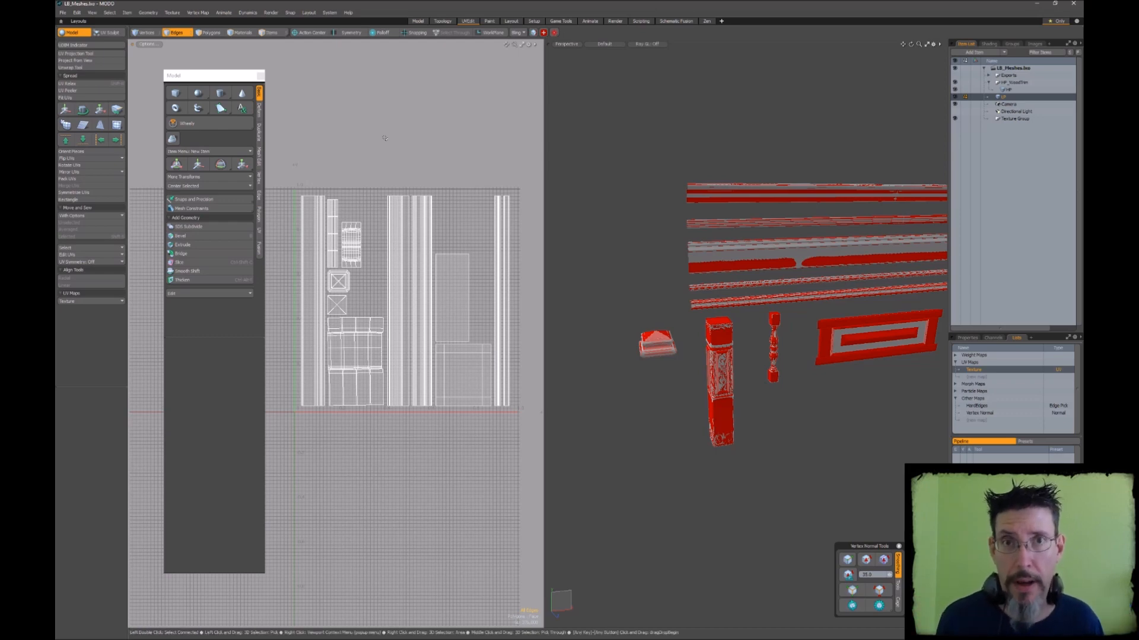
pyautogui.scroll(3, 383, 188)
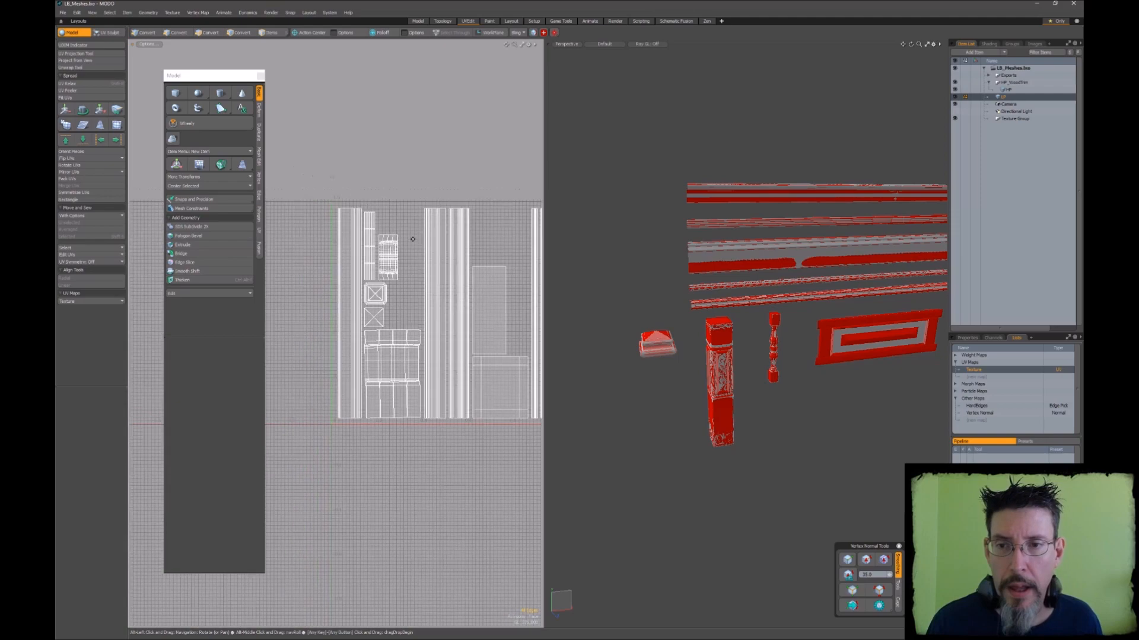
pyautogui.keyDown('alt'); pyautogui.keyDown('shift'); pyautogui.moveTo(419, 223); pyautogui.dragTo(391, 225); pyautogui.keyUp('shift'); pyautogui.keyUp('alt')
pyautogui.scroll(-2, 375, 203)
pyautogui.press('2')
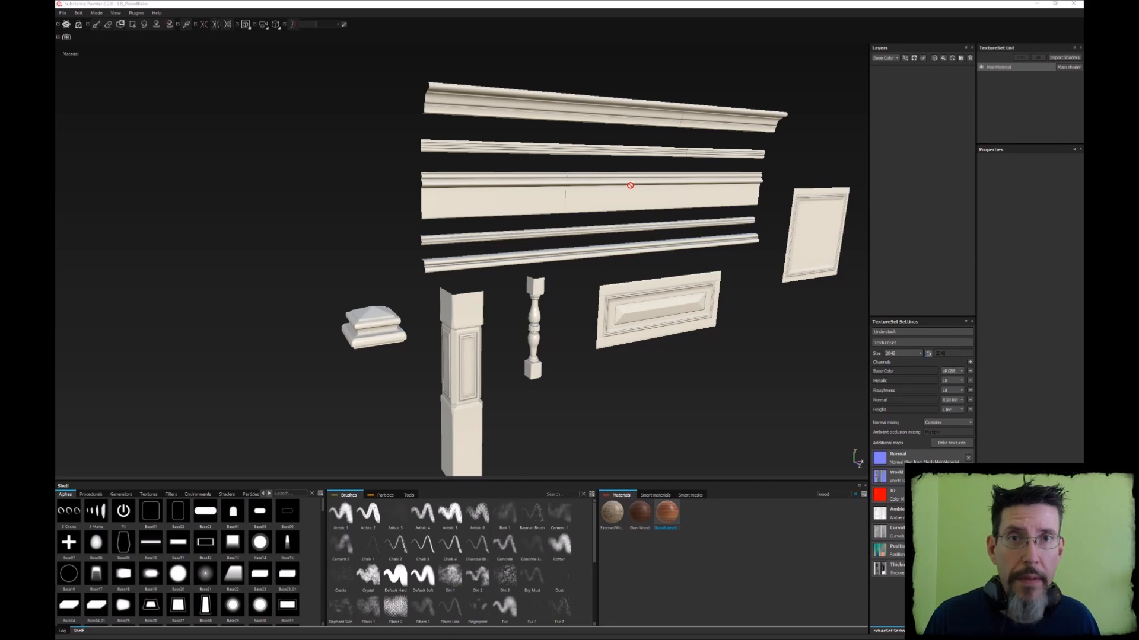
# Switch to Substance Painter and examine the baked mouldings, post, baluster and panels of the untextured model
pyautogui.keyDown('alt'); pyautogui.moveTo(661, 226); pyautogui.dragTo(623, 164, button='middle'); pyautogui.keyUp('alt')
pyautogui.keyDown('alt'); pyautogui.moveTo(563, 178); pyautogui.dragTo(453, 221, button='right'); pyautogui.keyUp('alt')
pyautogui.keyDown('alt'); pyautogui.moveTo(513, 174); pyautogui.dragTo(564, 300, button='middle'); pyautogui.keyUp('alt')
pyautogui.keyDown('alt'); pyautogui.moveTo(564, 300); pyautogui.dragTo(500, 264); pyautogui.keyUp('alt')
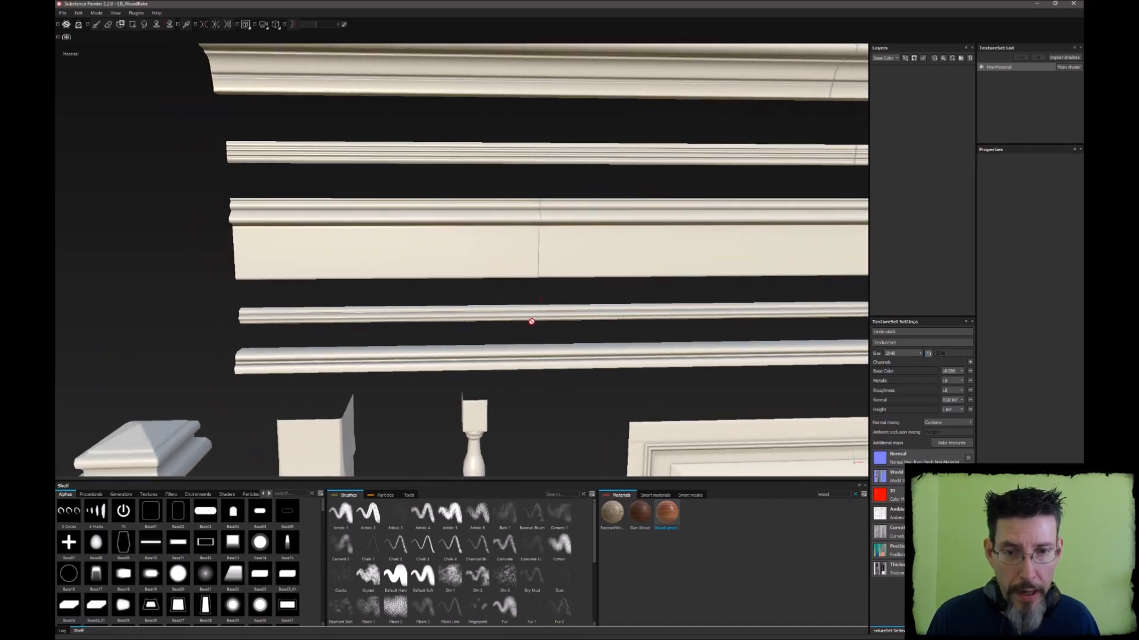
pyautogui.keyDown('alt'); pyautogui.moveTo(531, 320); pyautogui.dragTo(658, 109, button='right'); pyautogui.keyUp('alt')
pyautogui.keyDown('alt'); pyautogui.moveTo(562, 279); pyautogui.dragTo(602, 43, button='middle'); pyautogui.keyUp('alt')
pyautogui.keyDown('alt'); pyautogui.moveTo(466, 161); pyautogui.dragTo(551, 79, button='middle'); pyautogui.keyUp('alt')
pyautogui.keyDown('alt'); pyautogui.moveTo(641, 191); pyautogui.dragTo(543, 190, button='middle'); pyautogui.keyUp('alt')
pyautogui.moveTo(543, 190)
pyautogui.keyDown('shift'); pyautogui.mouseDown(button='right')
pyautogui.moveTo(584, 190)
pyautogui.moveTo(555, 192)
pyautogui.moveTo(601, 206)
pyautogui.moveTo(574, 201)
pyautogui.mouseUp(button='right'); pyautogui.keyUp('shift')
pyautogui.keyDown('alt'); pyautogui.moveTo(574, 201); pyautogui.dragTo(534, 171); pyautogui.keyUp('alt')
pyautogui.keyDown('alt'); pyautogui.moveTo(462, 142); pyautogui.dragTo(605, 189, button='middle'); pyautogui.keyUp('alt')
pyautogui.scroll(-2, 575, 194)
pyautogui.scroll(-1, 552, 226)
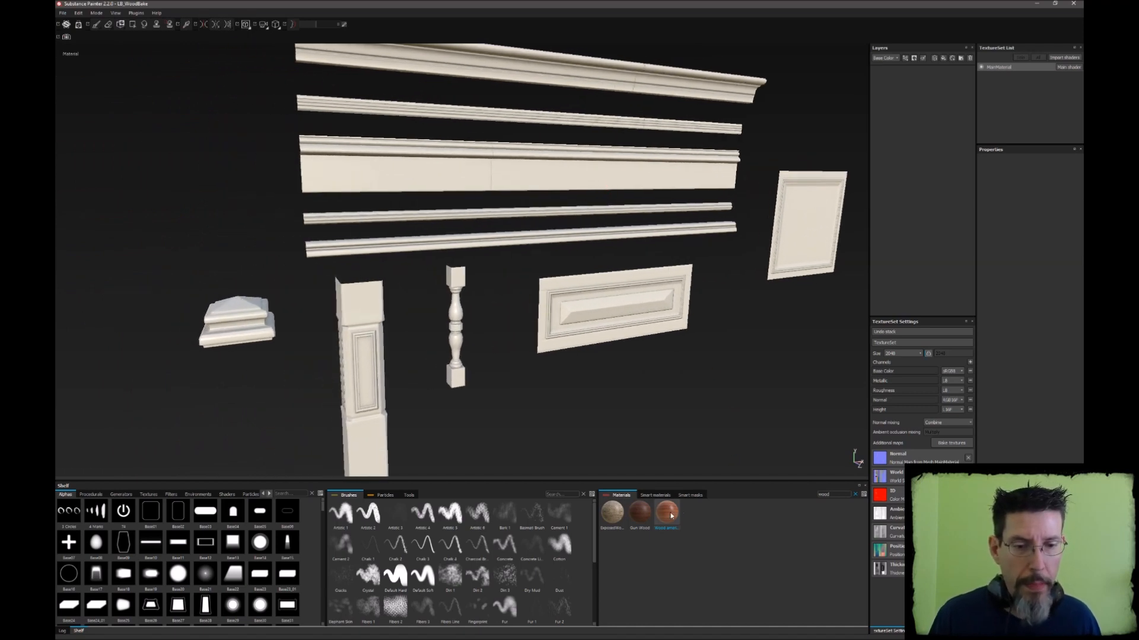
# Add the Wood american cherry material as a layer and turn off its height channel
pyautogui.moveTo(671, 516)
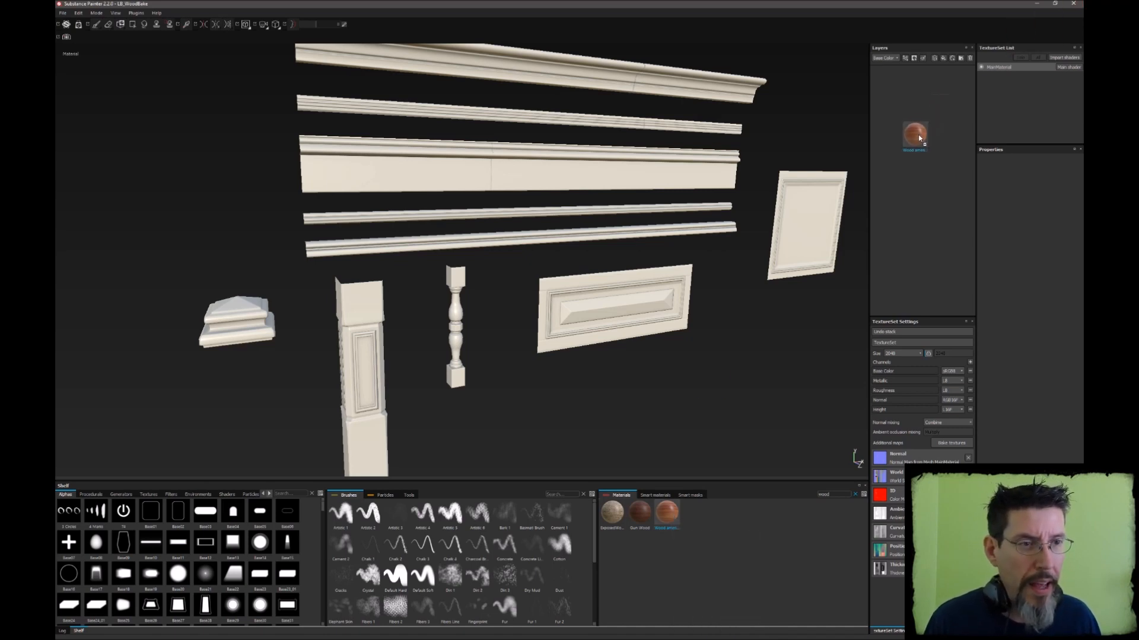
pyautogui.moveTo(919, 138); pyautogui.dragTo(918, 95)
pyautogui.keyDown('alt'); pyautogui.moveTo(581, 178); pyautogui.dragTo(497, 176); pyautogui.keyUp('alt')
pyautogui.scroll(4, 594, 166)
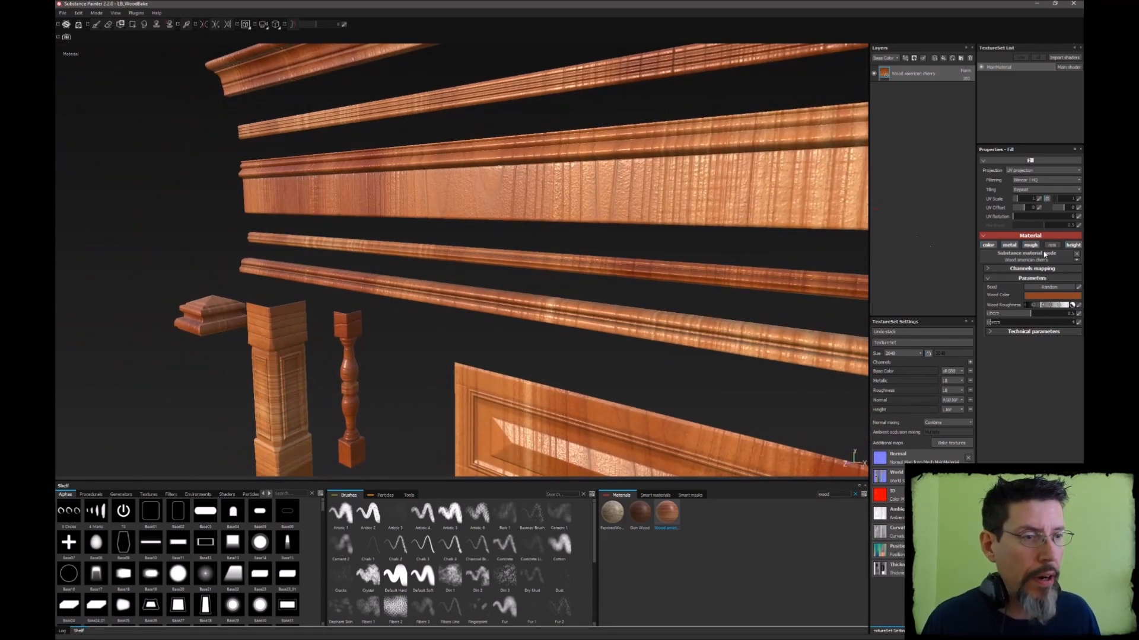
pyautogui.keyDown('alt'); pyautogui.moveTo(634, 173); pyautogui.dragTo(733, 125); pyautogui.keyUp('alt')
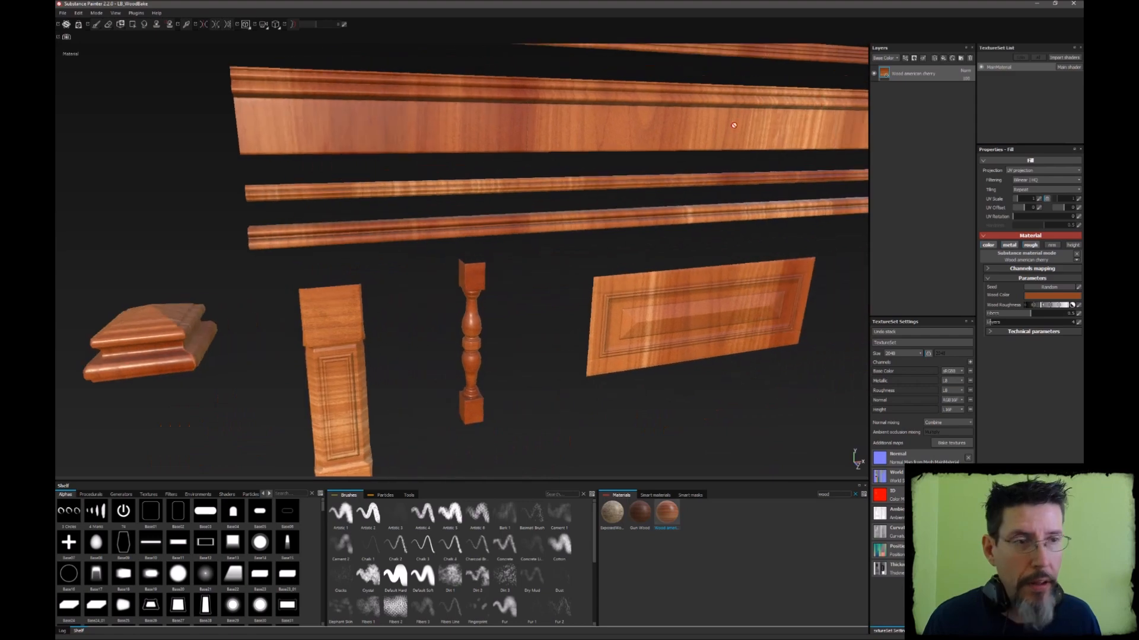
# Set the cherry wood layer's UV rotation to 90 and check the grain on the post cap and newel post
pyautogui.click(1078, 217)
pyautogui.keyDown('alt'); pyautogui.moveTo(792, 194); pyautogui.dragTo(573, 183); pyautogui.keyUp('alt')
pyautogui.moveTo(523, 244)
pyautogui.keyDown('alt'); pyautogui.mouseDown()
pyautogui.moveTo(554, 348)
pyautogui.moveTo(401, 269)
pyautogui.moveTo(500, 312)
pyautogui.moveTo(521, 227)
pyautogui.mouseUp(); pyautogui.keyUp('alt')
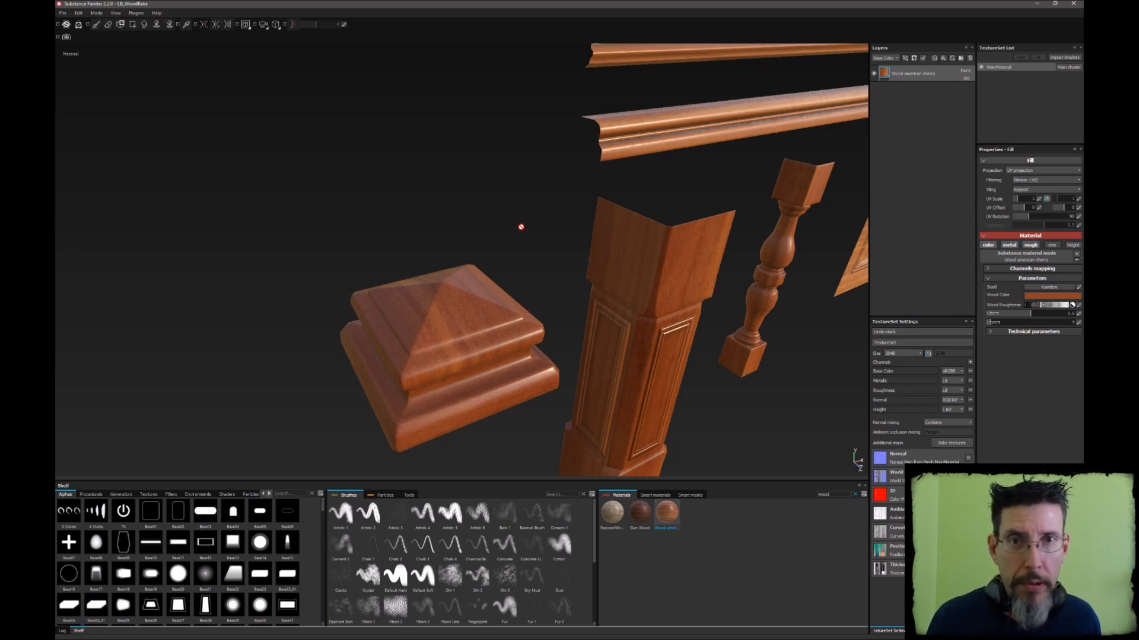
pyautogui.keyDown('alt'); pyautogui.moveTo(521, 218); pyautogui.dragTo(523, 174); pyautogui.keyUp('alt')
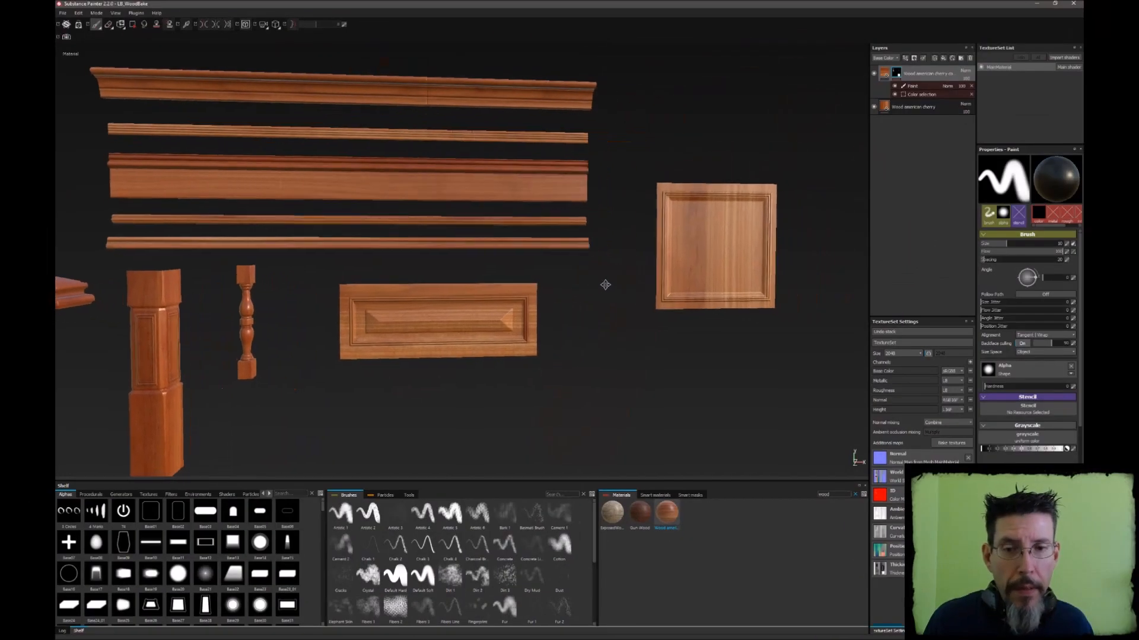
# Examine the wood grain direction on the pyramid post cap with the masked second cherry wood layer applied
pyautogui.keyDown('alt'); pyautogui.moveTo(605, 285); pyautogui.dragTo(566, 236); pyautogui.keyUp('alt')
pyautogui.scroll(4, 415, 242)
pyautogui.keyDown('alt'); pyautogui.moveTo(510, 127); pyautogui.dragTo(709, 132, button='middle'); pyautogui.keyUp('alt')
pyautogui.scroll(2, 500, 278)
pyautogui.keyDown('alt'); pyautogui.moveTo(504, 296); pyautogui.dragTo(527, 167); pyautogui.keyUp('alt')
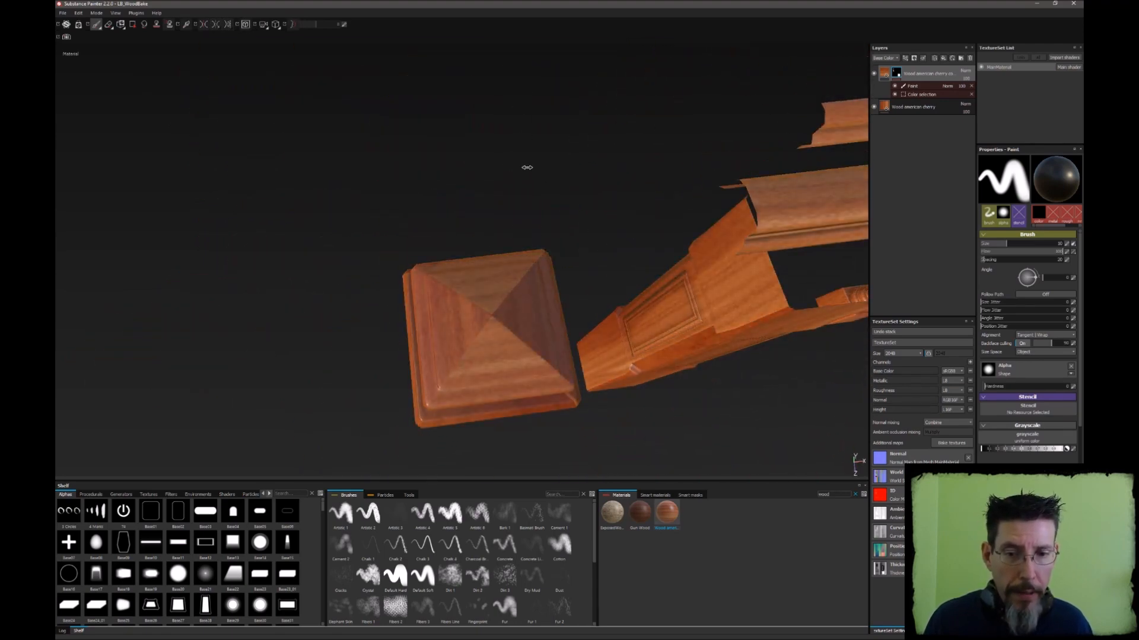
pyautogui.moveTo(516, 310)
pyautogui.keyDown('alt'); pyautogui.mouseDown()
pyautogui.moveTo(522, 215)
pyautogui.moveTo(516, 299)
pyautogui.moveTo(561, 313)
pyautogui.moveTo(800, 252)
pyautogui.mouseUp(); pyautogui.keyUp('alt')
# Examine the wood grain and baked bevel detail of the rectangular panel up close from several angles
pyautogui.keyDown('alt'); pyautogui.moveTo(800, 252); pyautogui.dragTo(211, 203, button='middle'); pyautogui.keyUp('alt')
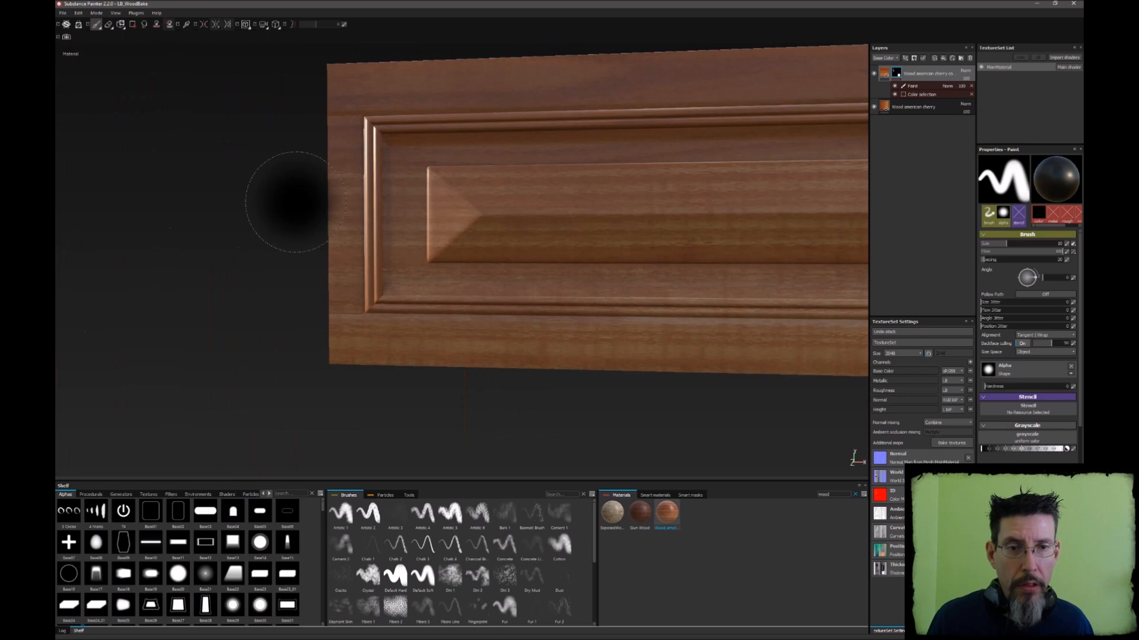
pyautogui.keyDown('alt'); pyautogui.moveTo(486, 204); pyautogui.dragTo(584, 242); pyautogui.keyUp('alt')
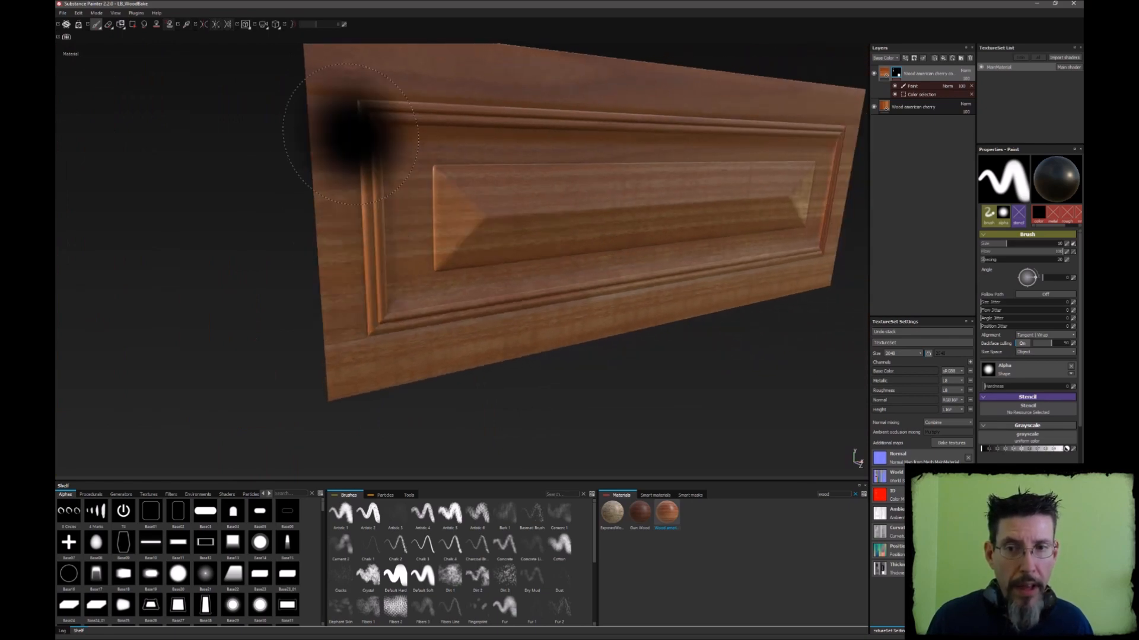
pyautogui.keyDown('ctrl'); pyautogui.moveTo(361, 206); pyautogui.dragTo(320, 206, button='right'); pyautogui.keyUp('ctrl')
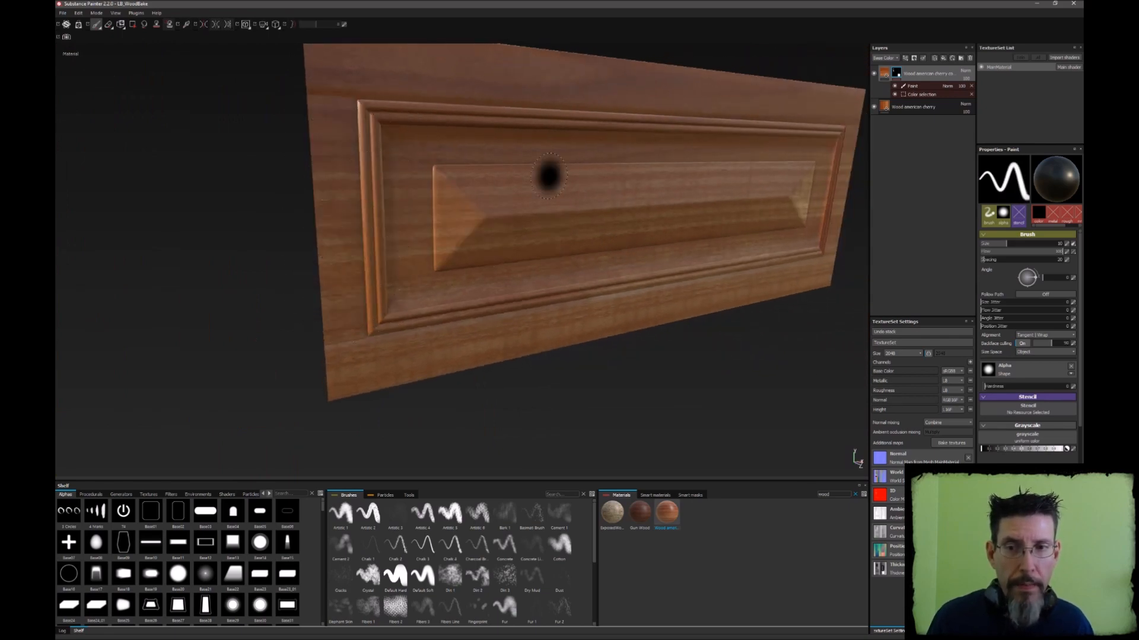
pyautogui.keyDown('alt'); pyautogui.moveTo(442, 224); pyautogui.dragTo(464, 168); pyautogui.keyUp('alt')
pyautogui.keyDown('alt'); pyautogui.moveTo(465, 168); pyautogui.dragTo(133, 185, button='middle'); pyautogui.keyUp('alt')
pyautogui.moveTo(132, 184)
pyautogui.keyDown('alt'); pyautogui.mouseDown()
pyautogui.moveTo(331, 177)
pyautogui.moveTo(348, 208)
pyautogui.mouseUp(); pyautogui.keyUp('alt')
pyautogui.keyDown('alt'); pyautogui.moveTo(222, 189); pyautogui.dragTo(427, 211, button='middle'); pyautogui.keyUp('alt')
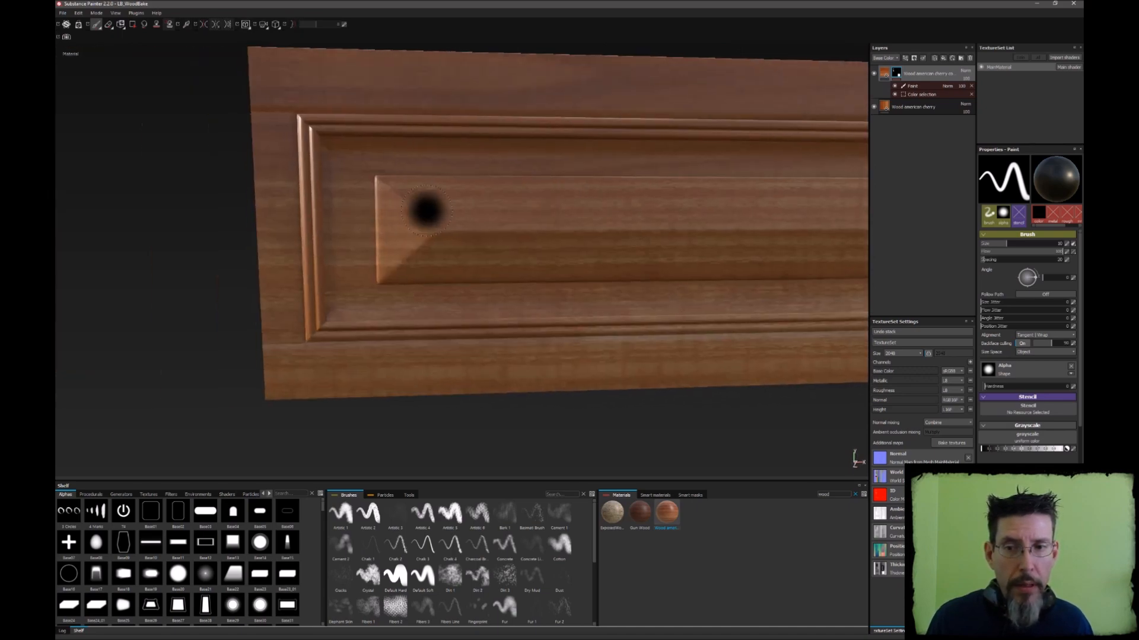
pyautogui.keyDown('alt'); pyautogui.moveTo(427, 211); pyautogui.dragTo(415, 251); pyautogui.keyUp('alt')
pyautogui.moveTo(415, 252)
pyautogui.keyDown('shift'); pyautogui.mouseDown(button='right')
pyautogui.moveTo(337, 227)
pyautogui.moveTo(386, 171)
pyautogui.mouseUp(button='right'); pyautogui.keyUp('shift')
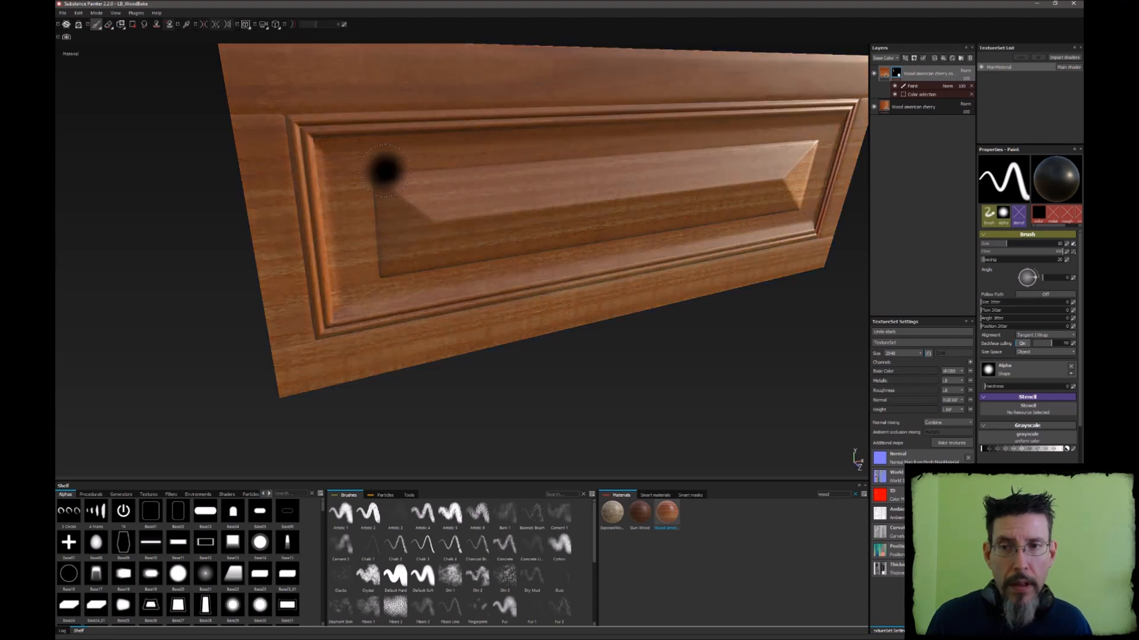
pyautogui.keyDown('alt'); pyautogui.moveTo(386, 170); pyautogui.dragTo(336, 224); pyautogui.keyUp('alt')
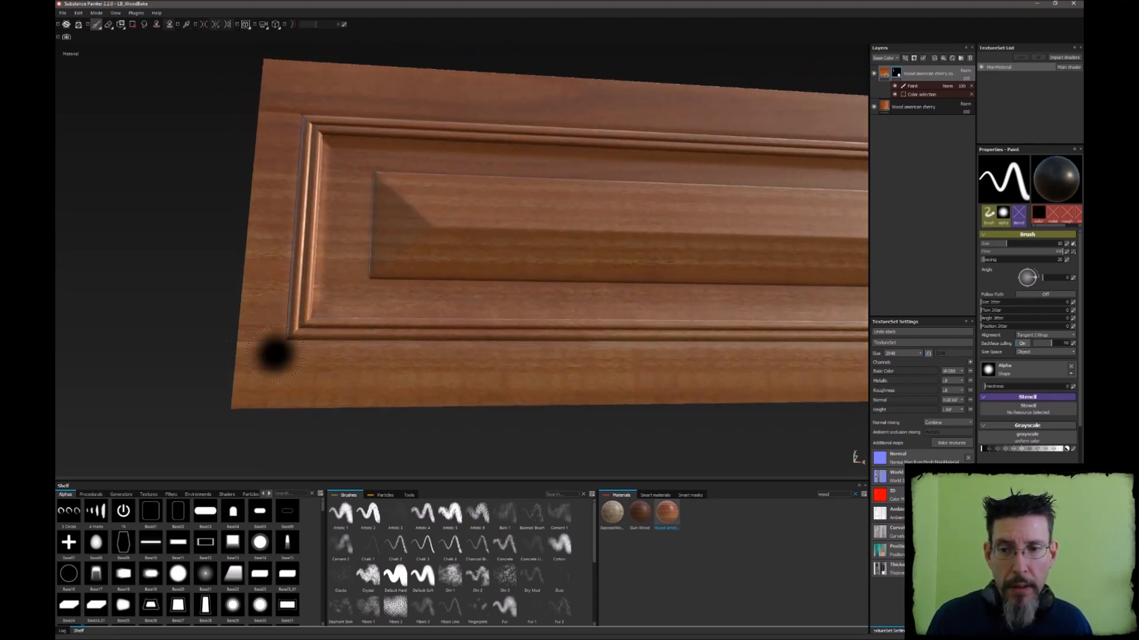
pyautogui.moveTo(400, 163)
pyautogui.keyDown('alt'); pyautogui.mouseDown()
pyautogui.moveTo(394, 249)
pyautogui.moveTo(399, 186)
pyautogui.mouseUp(); pyautogui.keyUp('alt')
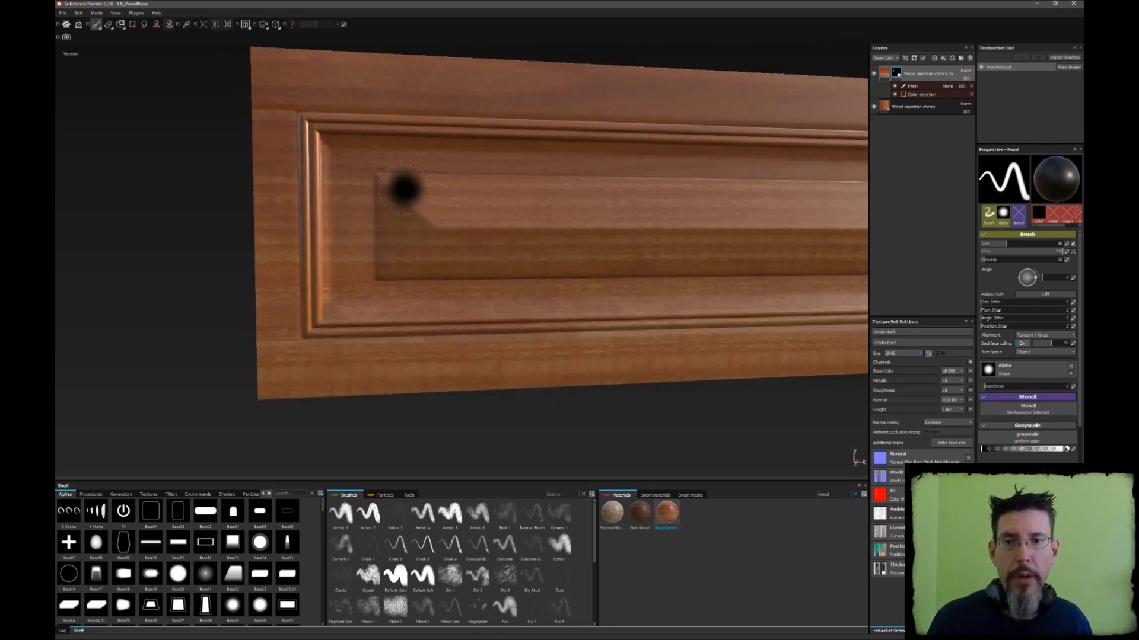
# Add a fill layer above the wood layers and assign the Curvature MainMaterial texture to its base color
pyautogui.scroll(-3, 425, 168)
pyautogui.keyDown('shift'); pyautogui.moveTo(477, 166); pyautogui.dragTo(482, 142, button='right'); pyautogui.keyUp('shift')
pyautogui.keyDown('alt'); pyautogui.moveTo(483, 142); pyautogui.dragTo(534, 318, button='middle'); pyautogui.keyUp('alt')
pyautogui.keyDown('alt'); pyautogui.moveTo(532, 186); pyautogui.dragTo(529, 271, button='middle'); pyautogui.keyUp('alt')
pyautogui.moveTo(529, 271)
pyautogui.keyDown('alt'); pyautogui.mouseDown()
pyautogui.moveTo(369, 287)
pyautogui.moveTo(415, 264)
pyautogui.moveTo(579, 237)
pyautogui.moveTo(498, 195)
pyautogui.moveTo(523, 276)
pyautogui.moveTo(432, 297)
pyautogui.moveTo(480, 261)
pyautogui.moveTo(452, 281)
pyautogui.moveTo(466, 240)
pyautogui.moveTo(428, 260)
pyautogui.mouseUp(); pyautogui.keyUp('alt')
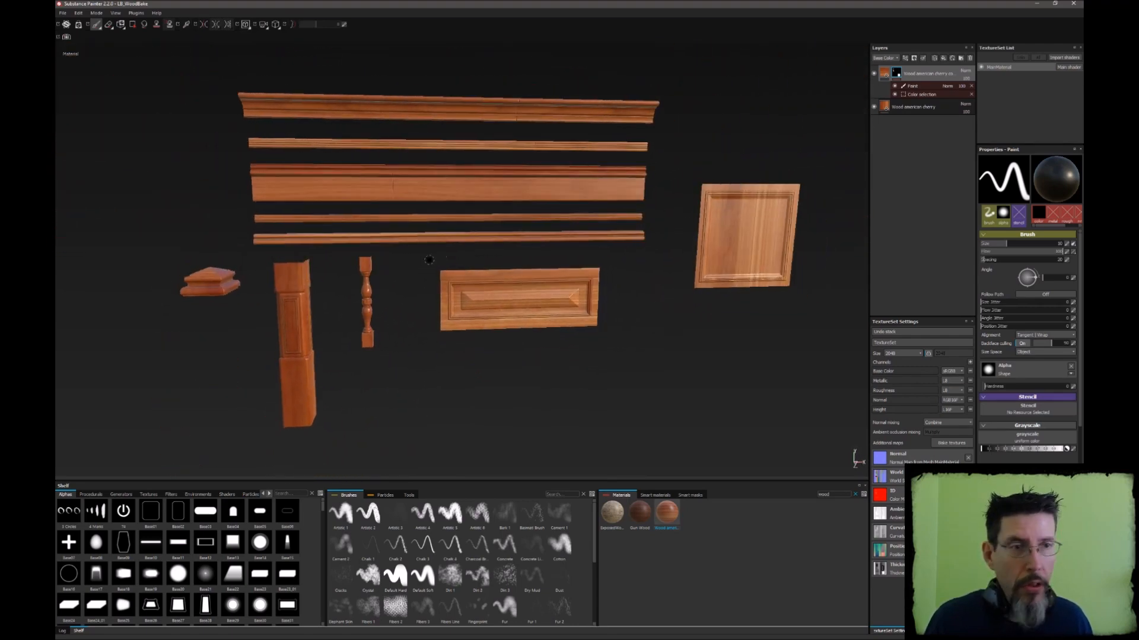
pyautogui.click(944, 59)
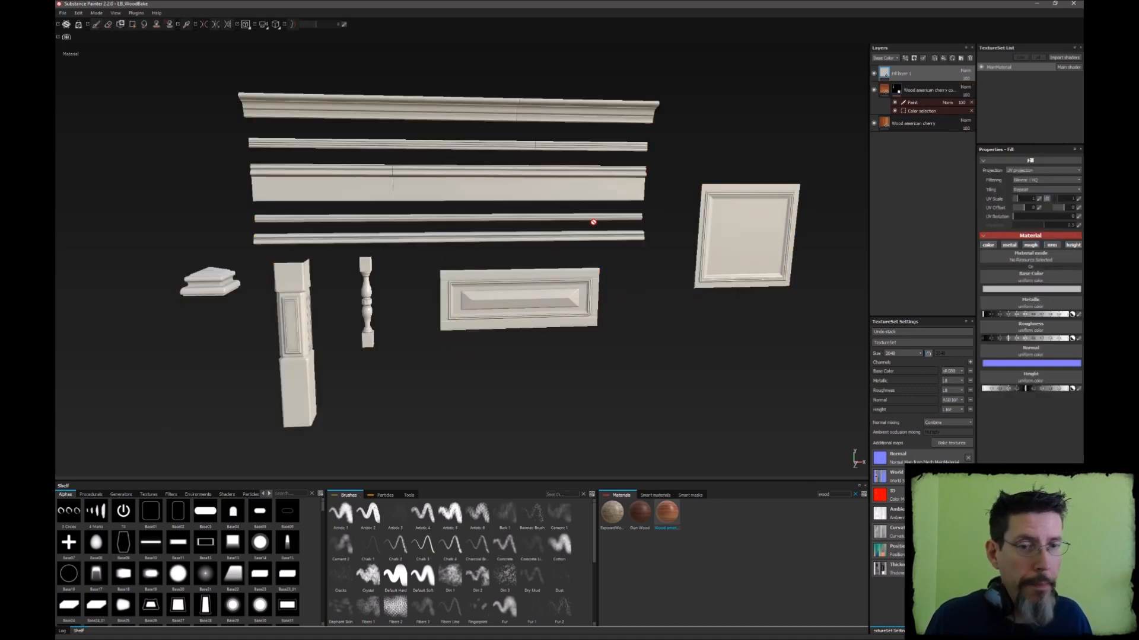
pyautogui.click(145, 495)
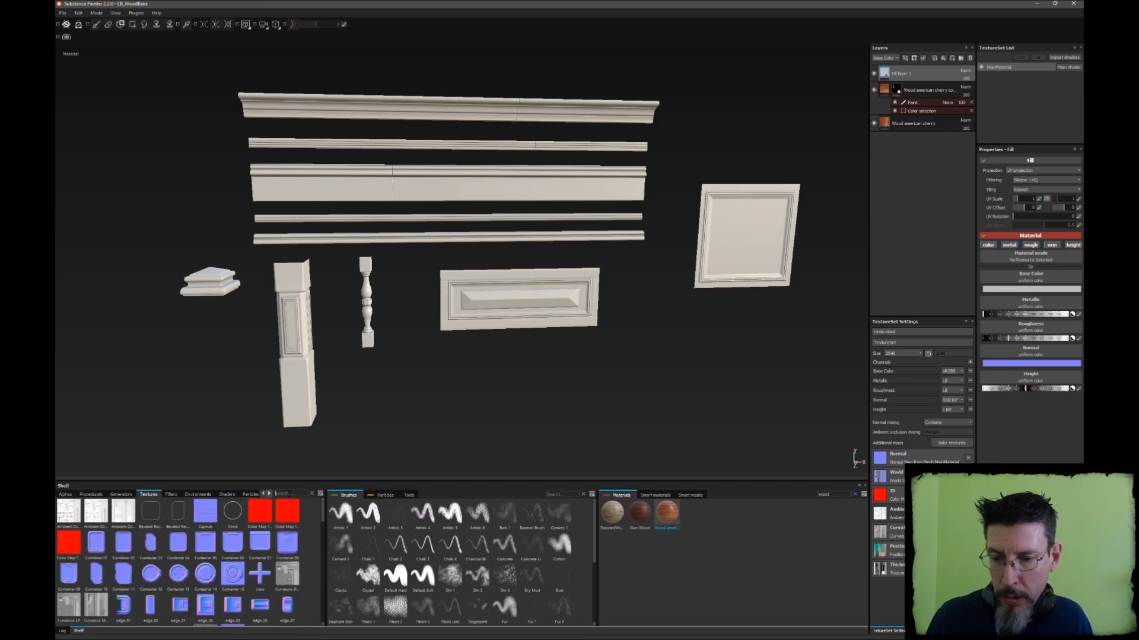
pyautogui.write('curv')
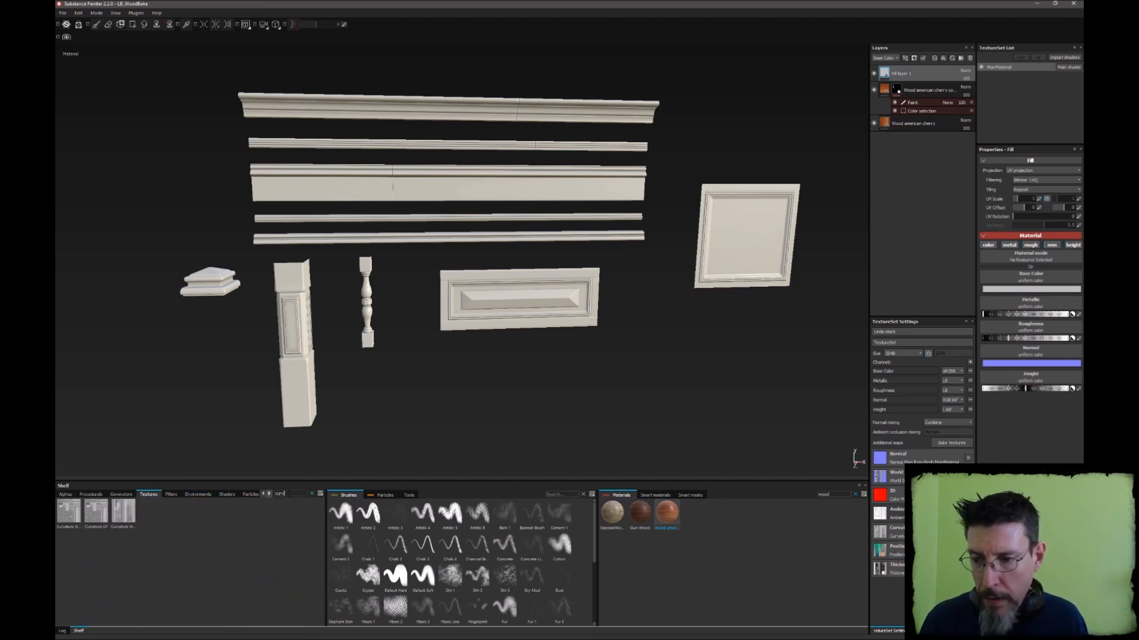
pyautogui.moveTo(115, 515)
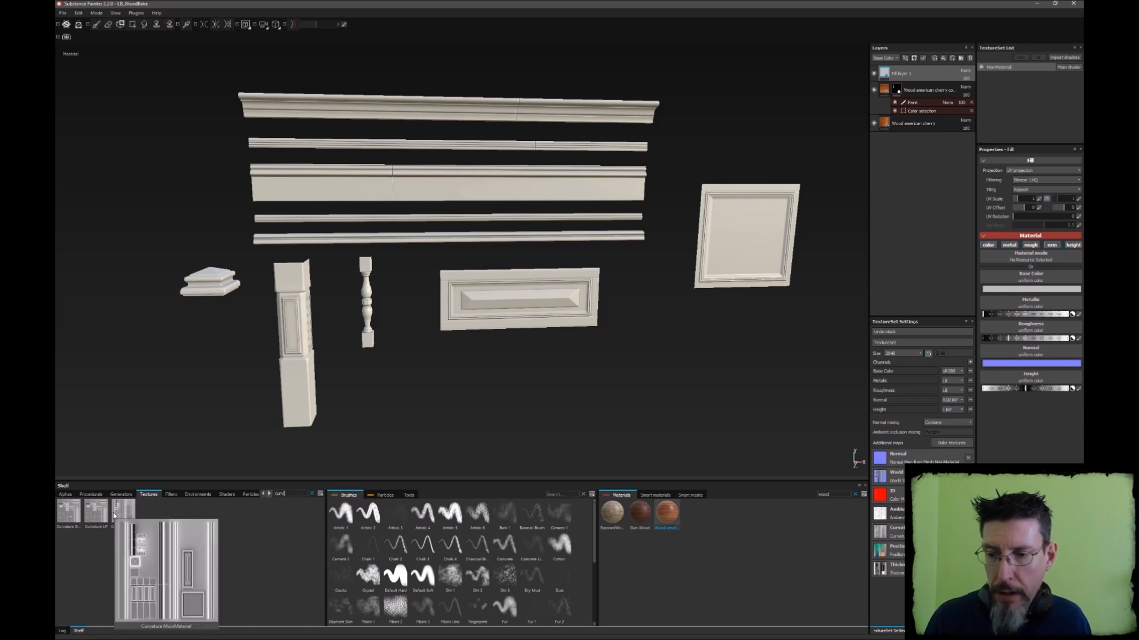
pyautogui.moveTo(123, 513)
pyautogui.mouseDown()
pyautogui.moveTo(157, 505)
pyautogui.moveTo(1055, 5)
pyautogui.moveTo(1017, 277)
pyautogui.mouseUp()
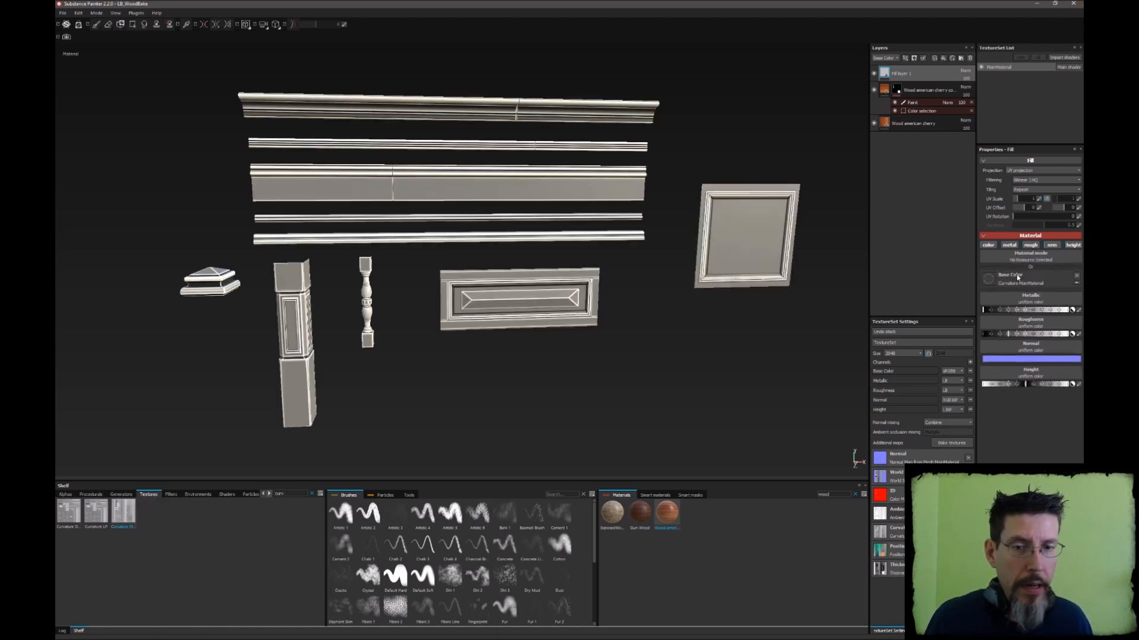
# Turn off the metal, rough, nrm and height channels of the curvature fill layer, leaving only color
pyautogui.click(1008, 245)
pyautogui.click(1030, 245)
pyautogui.click(1051, 245)
pyautogui.click(1069, 245)
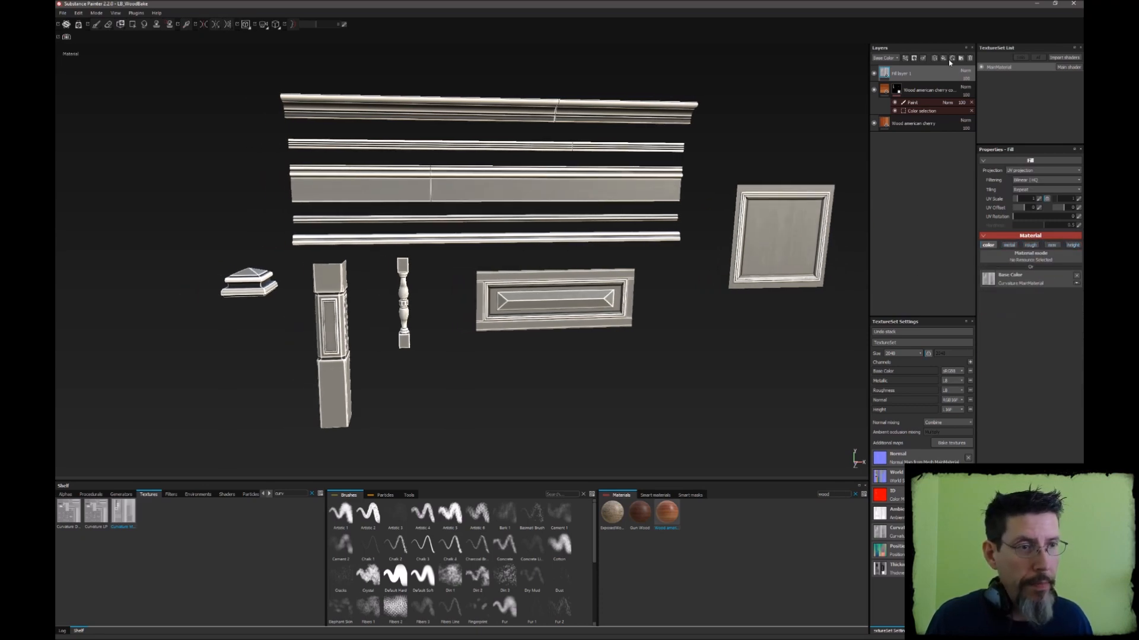
# Set the curvature fill layer's blending mode to Overlay and reduce its opacity
pyautogui.click(966, 71)
pyautogui.click(979, 205)
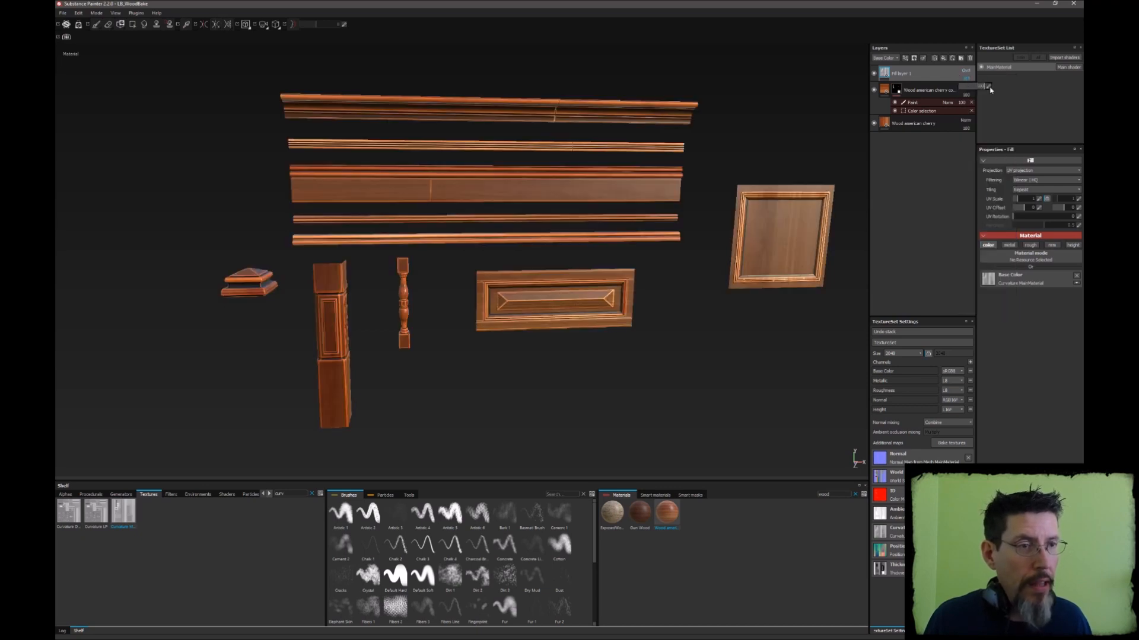
pyautogui.press('Return')
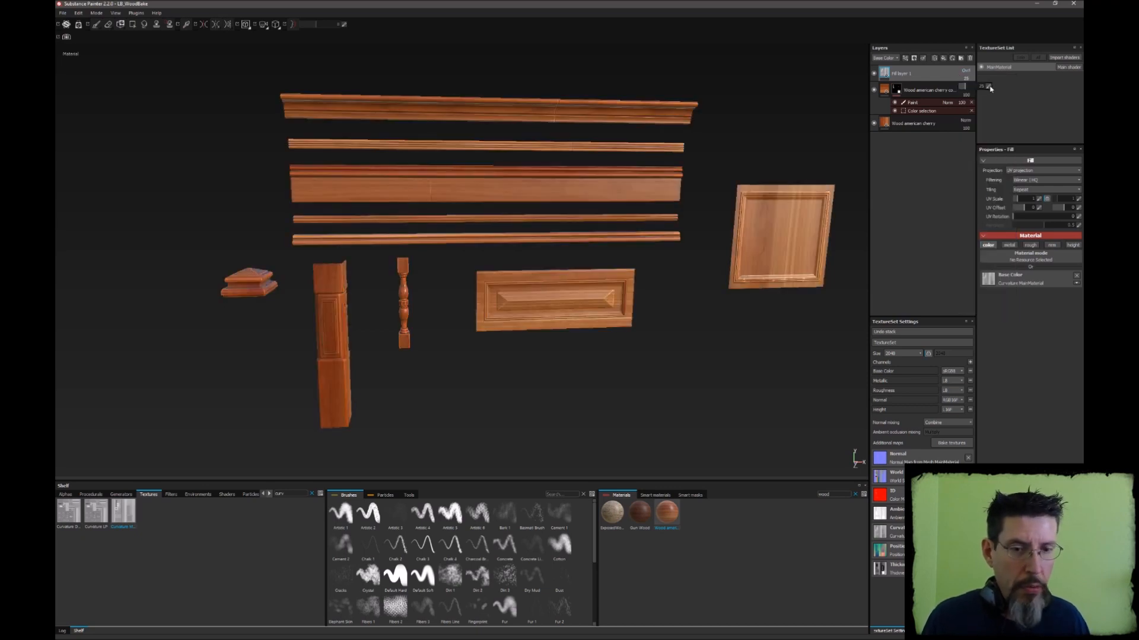
# Toggle the curvature fill layer's visibility to compare the edge highlights on the rectangular panel and trims
pyautogui.scroll(5, 496, 191)
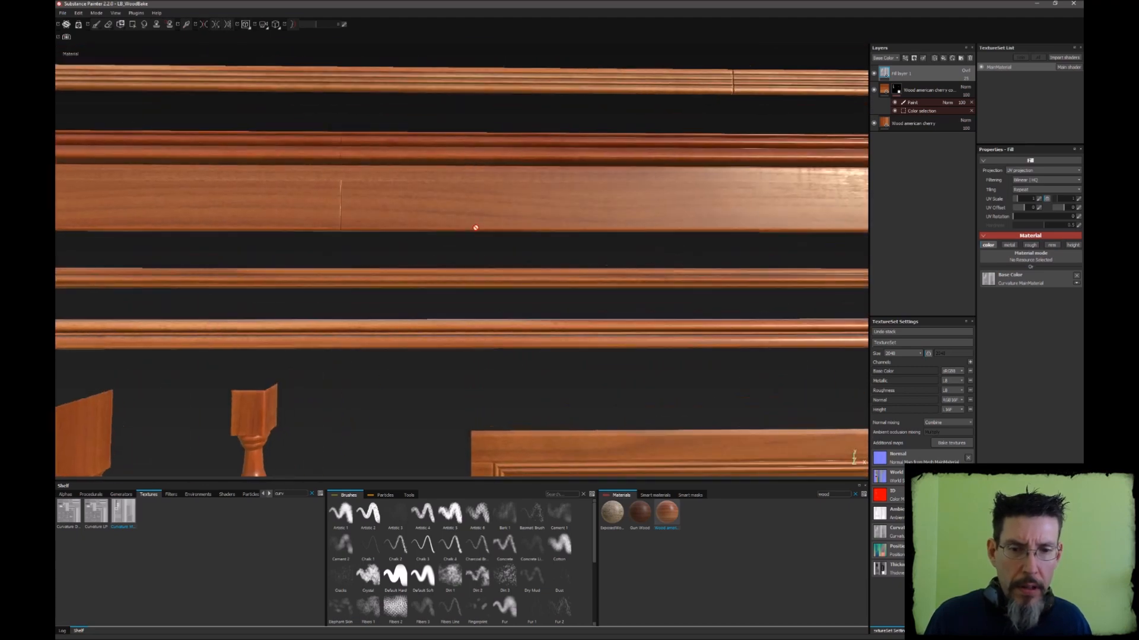
pyautogui.moveTo(460, 193); pyautogui.dragTo(417, 102, button='middle')
pyautogui.keyDown('alt'); pyautogui.moveTo(421, 184); pyautogui.dragTo(742, 98); pyautogui.keyUp('alt')
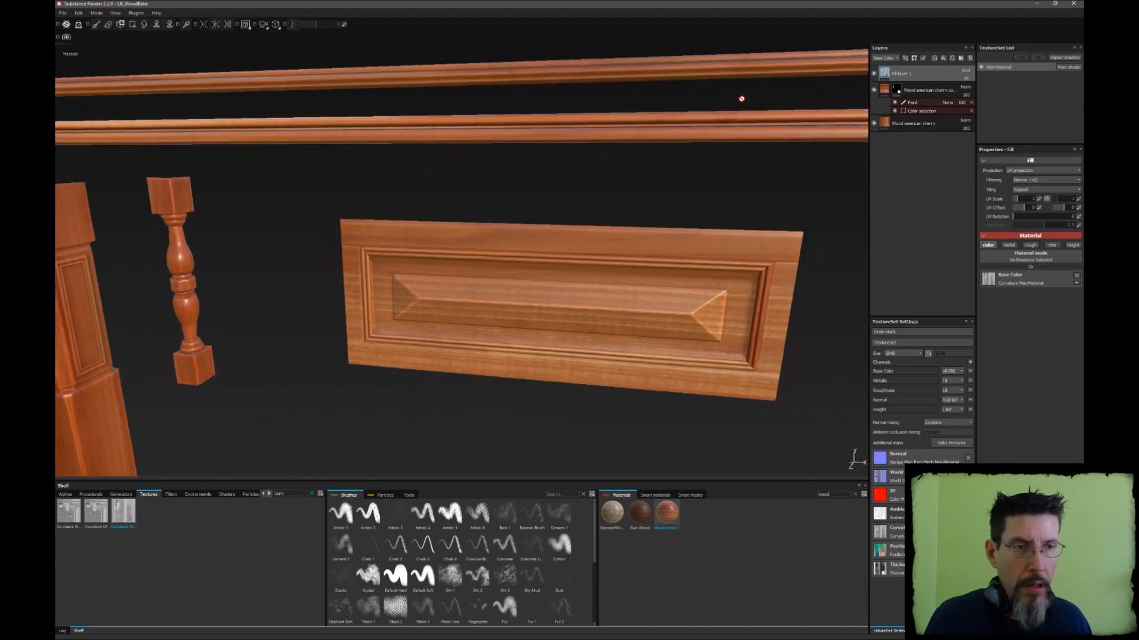
pyautogui.click(874, 73)
pyautogui.click(874, 74)
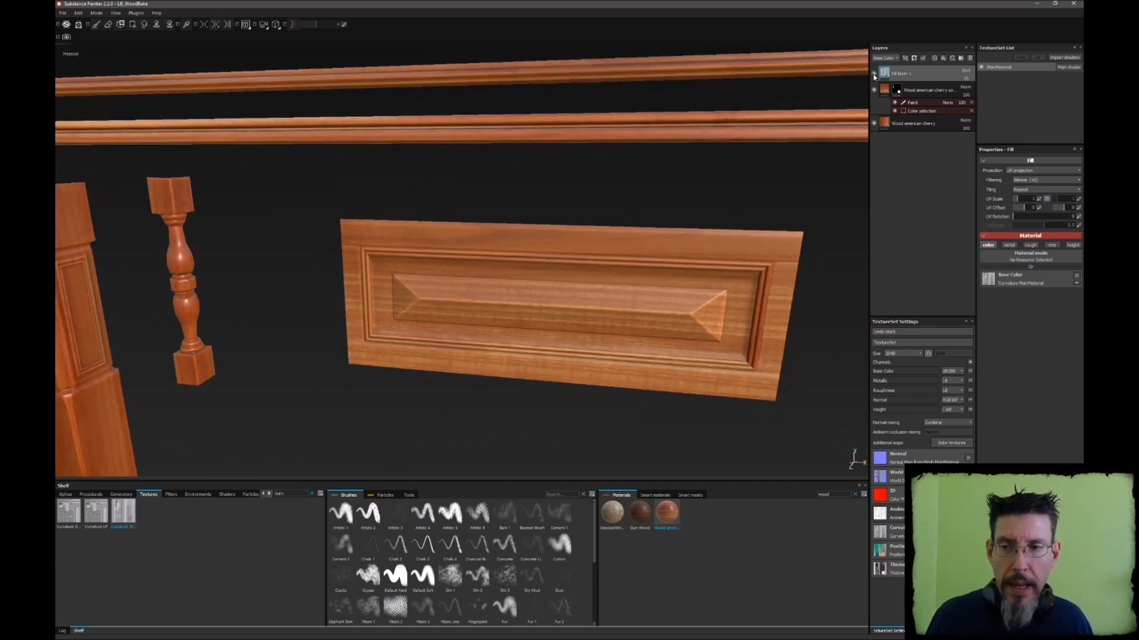
pyautogui.click(873, 73)
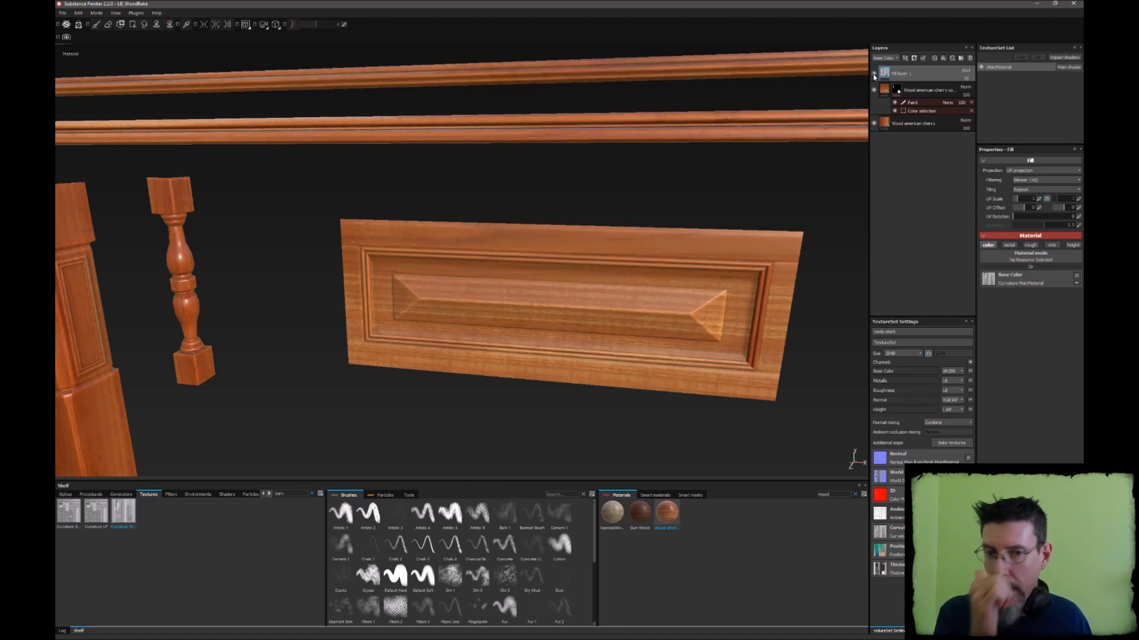
pyautogui.keyDown('alt'); pyautogui.moveTo(365, 283); pyautogui.dragTo(525, 272); pyautogui.keyUp('alt')
pyautogui.click(874, 73)
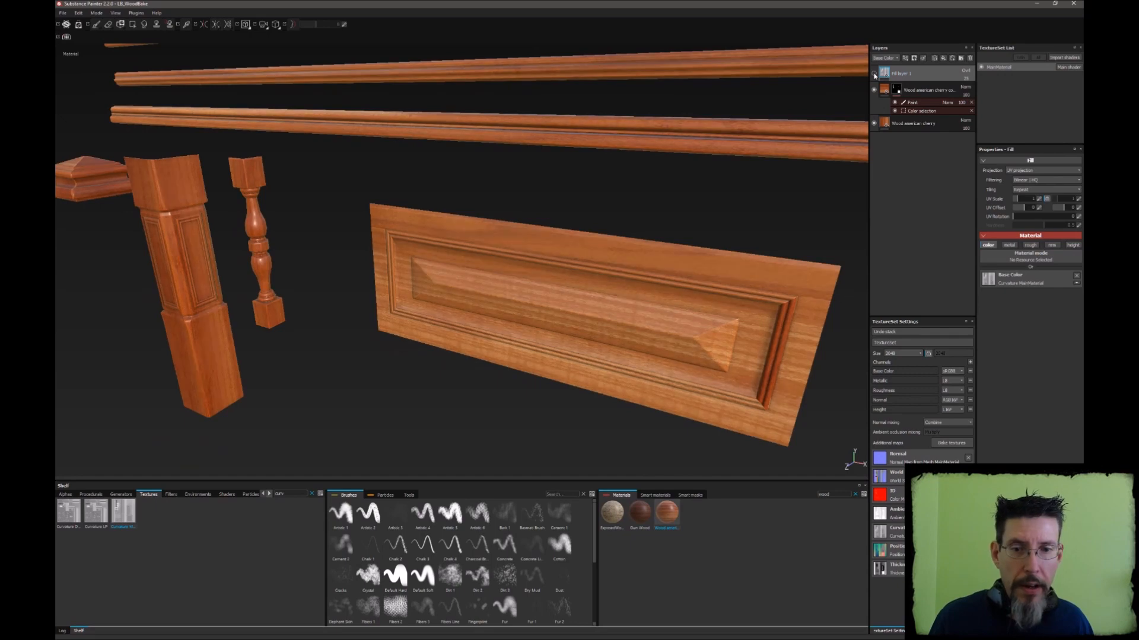
pyautogui.click(874, 74)
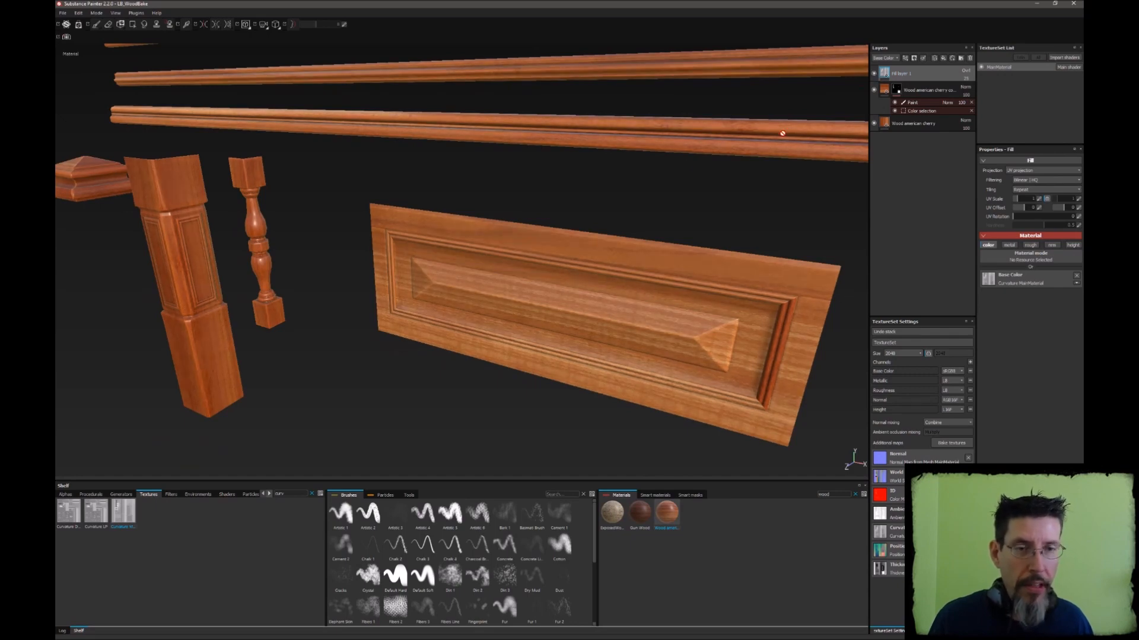
pyautogui.keyDown('alt'); pyautogui.moveTo(783, 134); pyautogui.dragTo(772, 119); pyautogui.keyUp('alt')
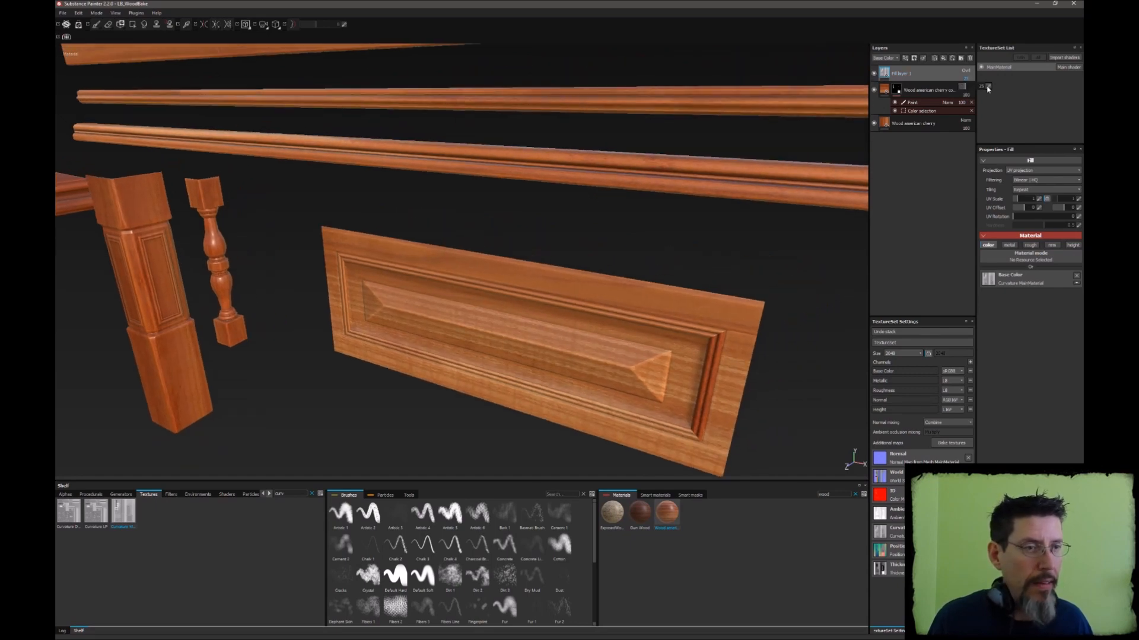
# Examine the cherry-wood trim set with its curvature highlights from several angles
pyautogui.moveTo(593, 260)
pyautogui.keyDown('alt'); pyautogui.mouseDown()
pyautogui.moveTo(506, 249)
pyautogui.moveTo(347, 181)
pyautogui.moveTo(549, 267)
pyautogui.moveTo(419, 183)
pyautogui.moveTo(599, 225)
pyautogui.moveTo(638, 191)
pyautogui.mouseUp(); pyautogui.keyUp('alt')
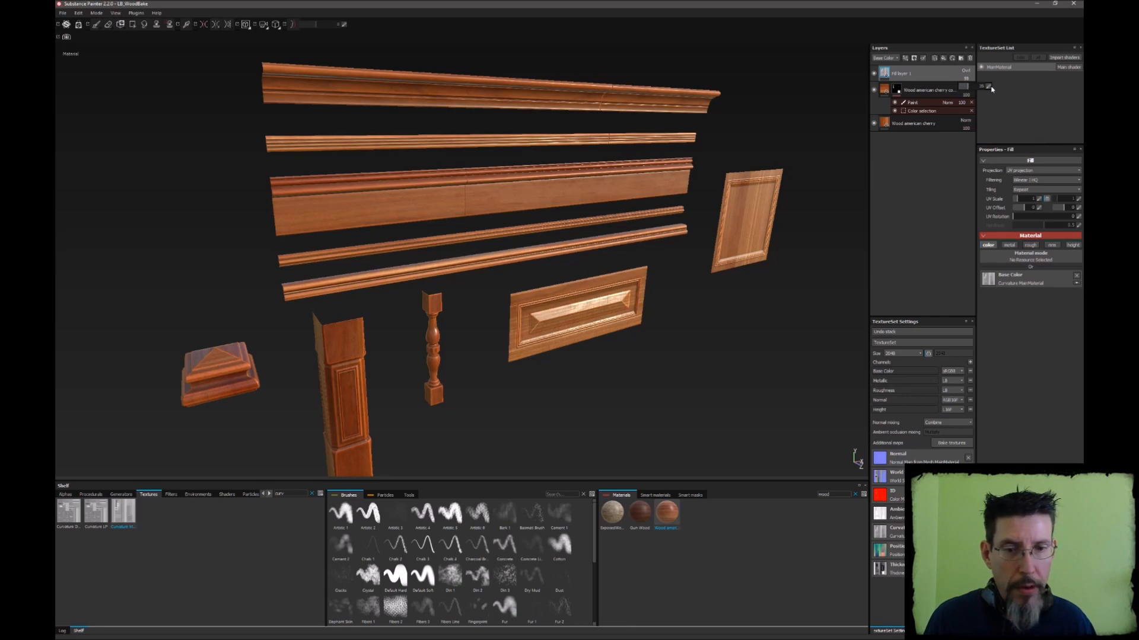
pyautogui.keyDown('alt'); pyautogui.moveTo(450, 143); pyautogui.dragTo(475, 145); pyautogui.keyUp('alt')
pyautogui.keyDown('alt'); pyautogui.moveTo(397, 176); pyautogui.dragTo(545, 171); pyautogui.keyUp('alt')
pyautogui.keyDown('alt'); pyautogui.moveTo(545, 171); pyautogui.dragTo(480, 220, button='middle'); pyautogui.keyUp('alt')
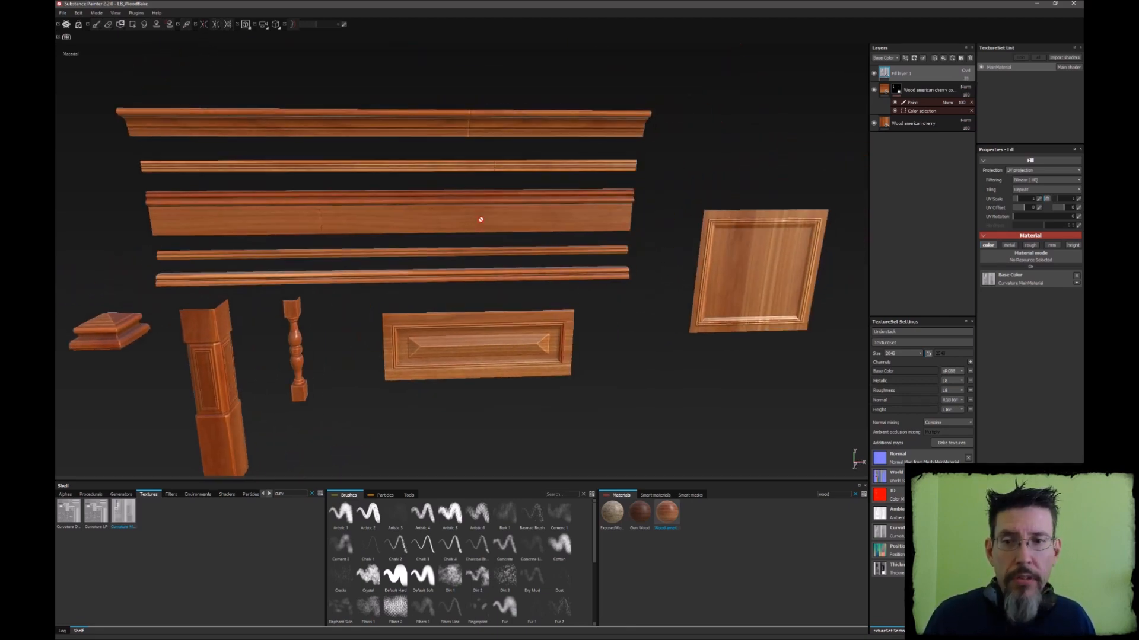
pyautogui.scroll(-2, 480, 219)
pyautogui.keyDown('alt'); pyautogui.moveTo(379, 231); pyautogui.dragTo(481, 193); pyautogui.keyUp('alt')
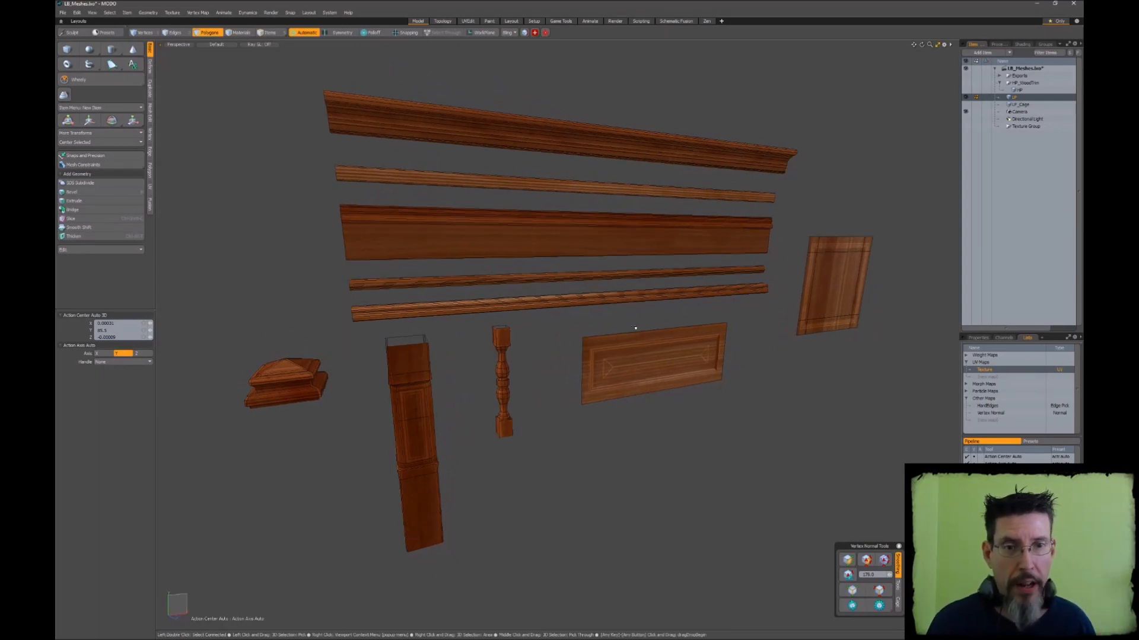
# Switch to MODO and copy the low-poly newel post and its cap into a new mesh item
pyautogui.keyDown('alt'); pyautogui.moveTo(634, 327); pyautogui.dragTo(496, 305); pyautogui.keyUp('alt')
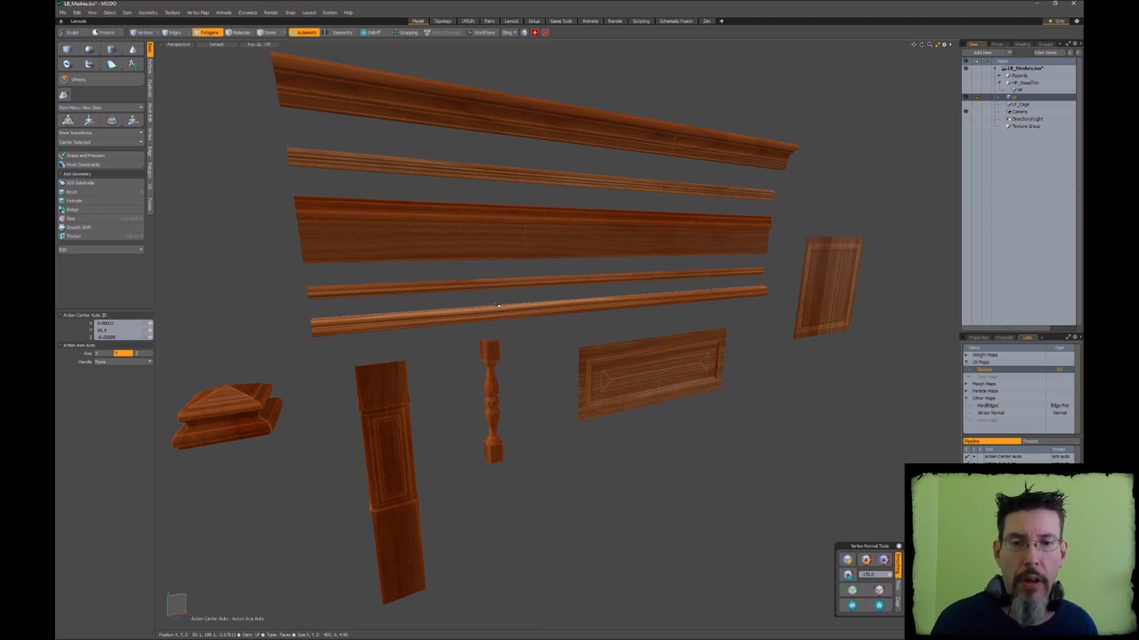
pyautogui.moveTo(499, 302)
pyautogui.keyDown('alt'); pyautogui.mouseDown()
pyautogui.moveTo(512, 299)
pyautogui.moveTo(500, 297)
pyautogui.mouseUp(); pyautogui.keyUp('alt')
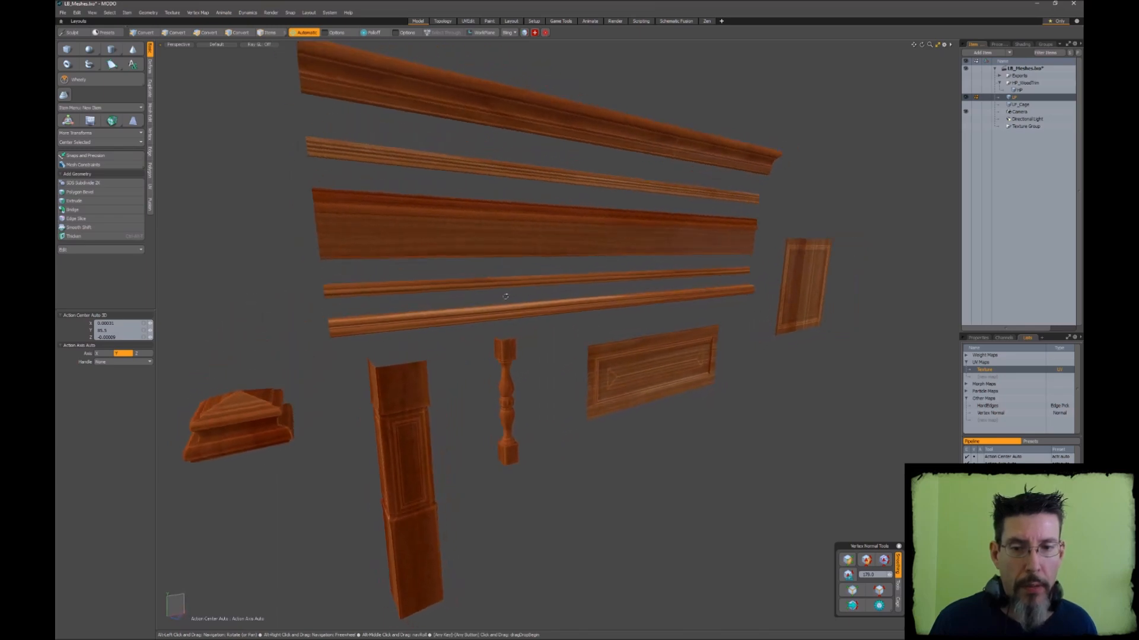
pyautogui.keyDown('alt'); pyautogui.moveTo(505, 297); pyautogui.dragTo(488, 365); pyautogui.keyUp('alt')
pyautogui.scroll(-3, 462, 389)
pyautogui.scroll(2, 488, 366)
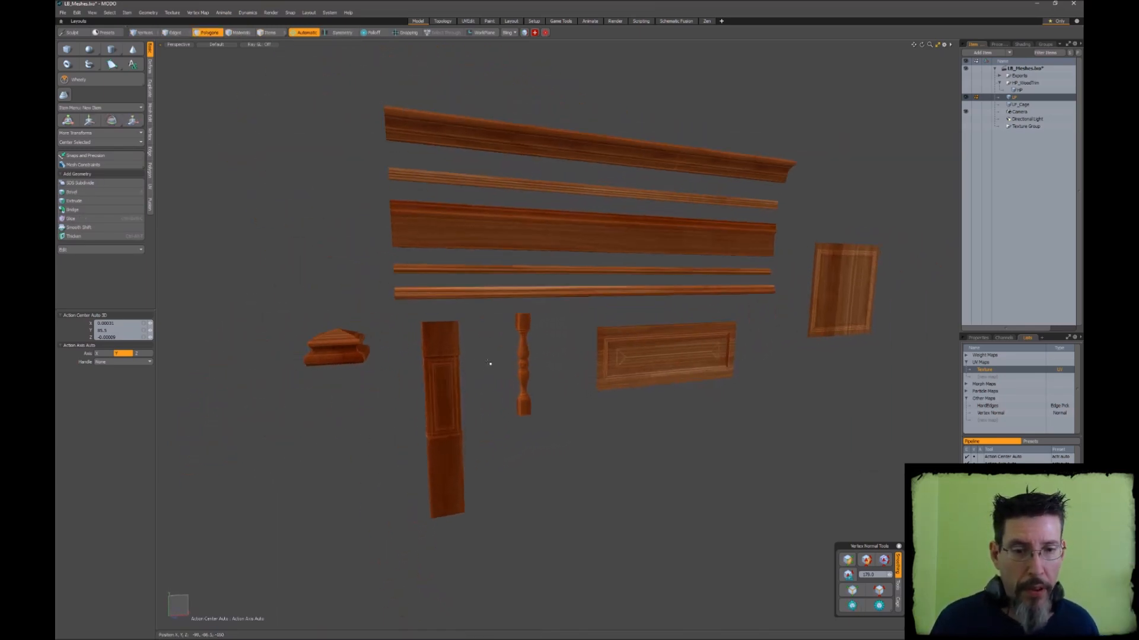
pyautogui.keyDown('shift'); pyautogui.click(345, 355); pyautogui.keyUp('shift')
pyautogui.press(']')
pyautogui.keyDown('alt'); pyautogui.moveTo(492, 311); pyautogui.dragTo(466, 338); pyautogui.keyUp('alt')
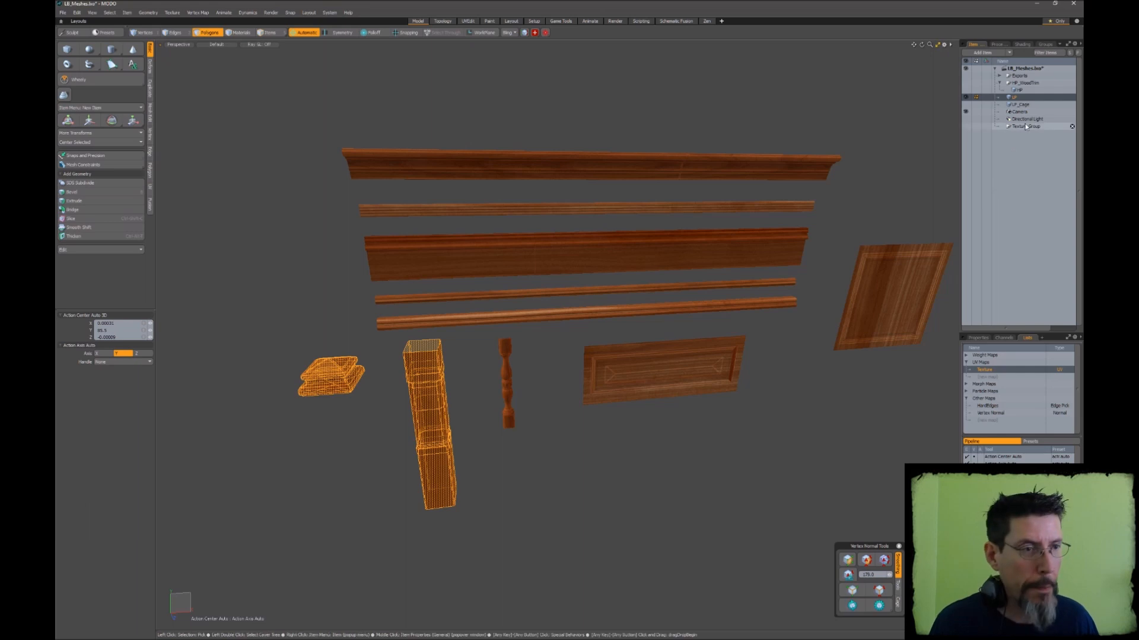
pyautogui.hotkey('ctrl', 'shift', 'n')
pyautogui.hotkey('ctrl', 'v')
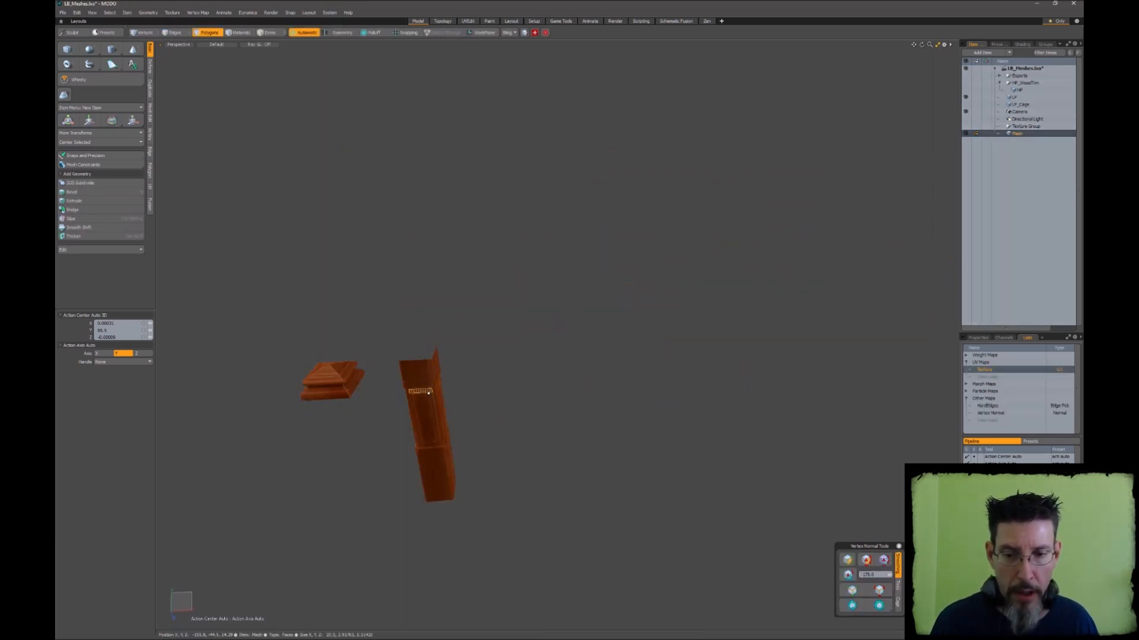
# Center the newel post and the cap on the Z and X axes
pyautogui.rightClick(428, 398)
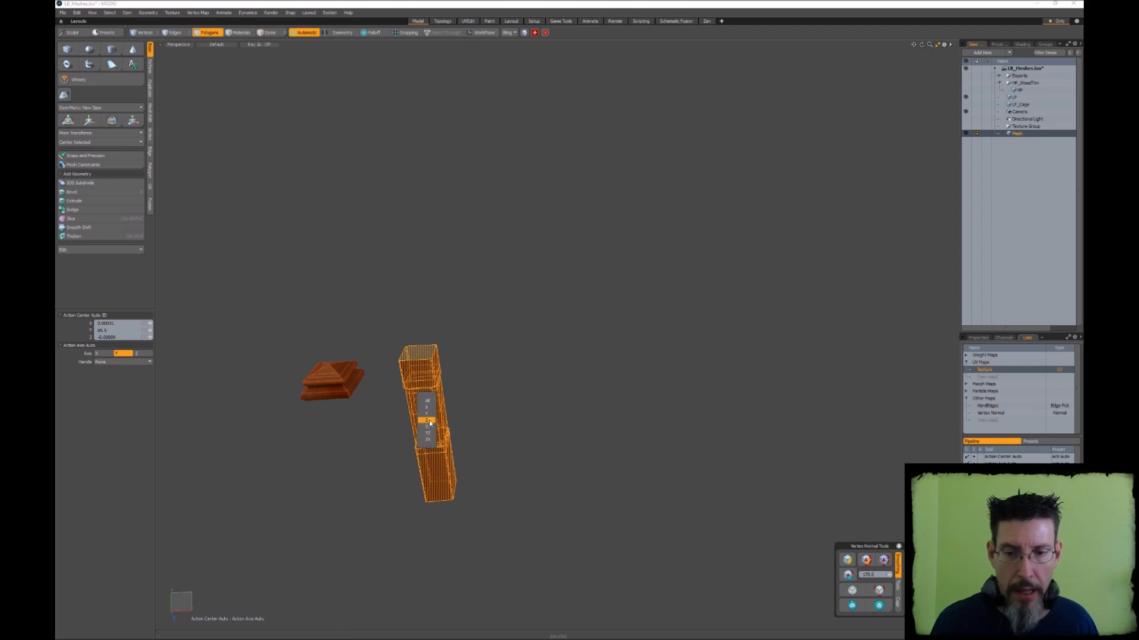
pyautogui.click(427, 440)
pyautogui.click(346, 382)
pyautogui.rightClick(347, 390)
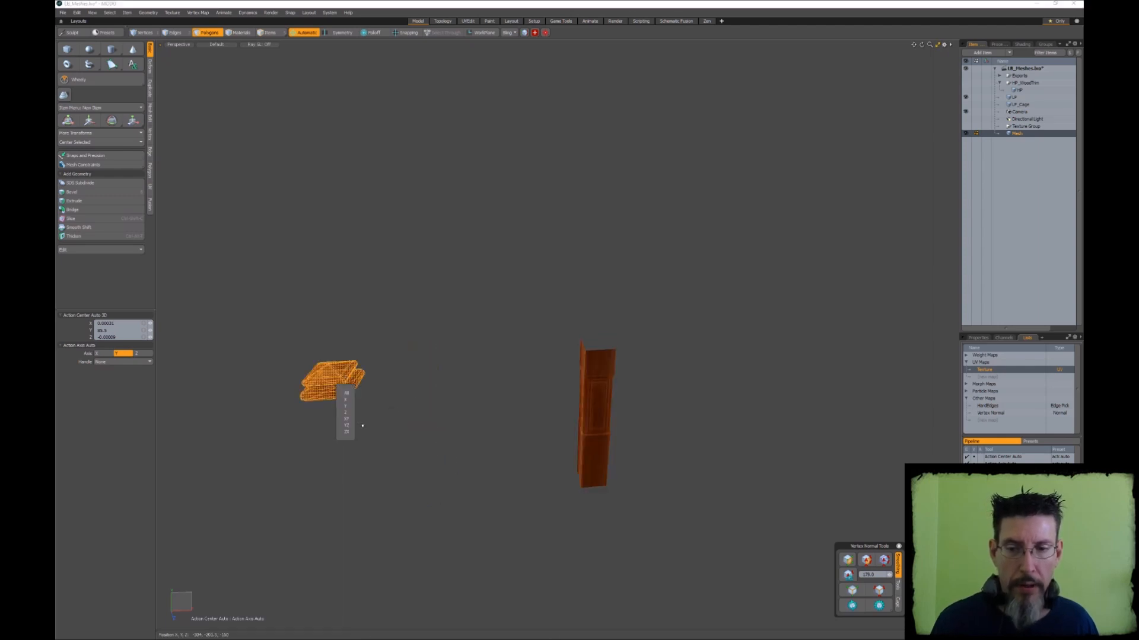
pyautogui.click(347, 432)
# Raise the cap vertically so it rests on the top of the newel post
pyautogui.scroll(5, 652, 380)
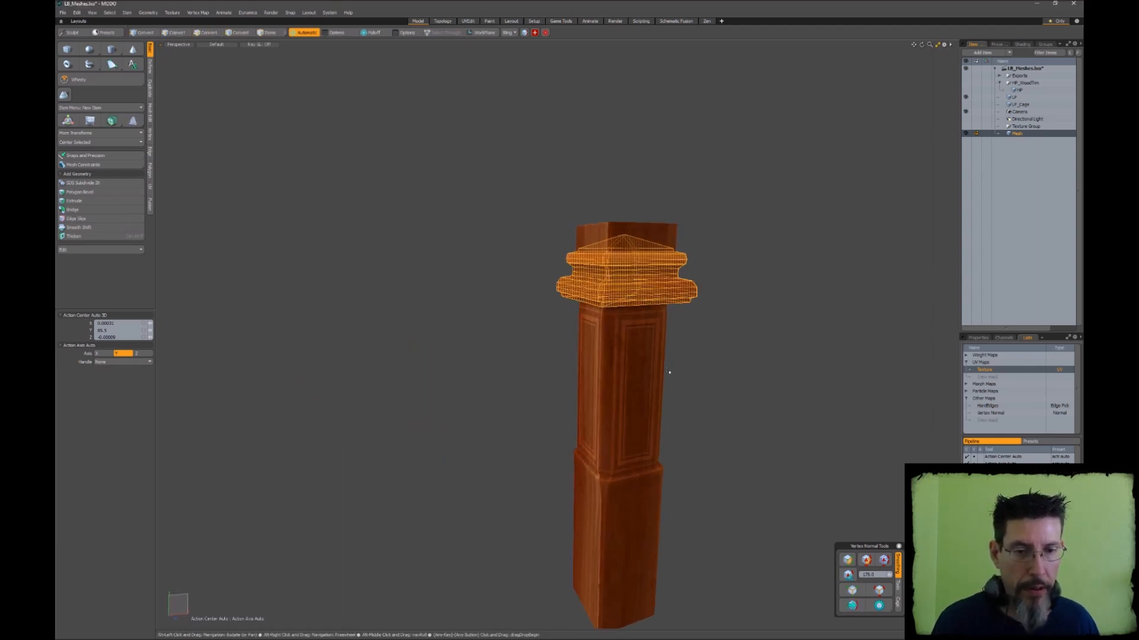
pyautogui.press('y')
pyautogui.moveTo(623, 258); pyautogui.dragTo(623, 193)
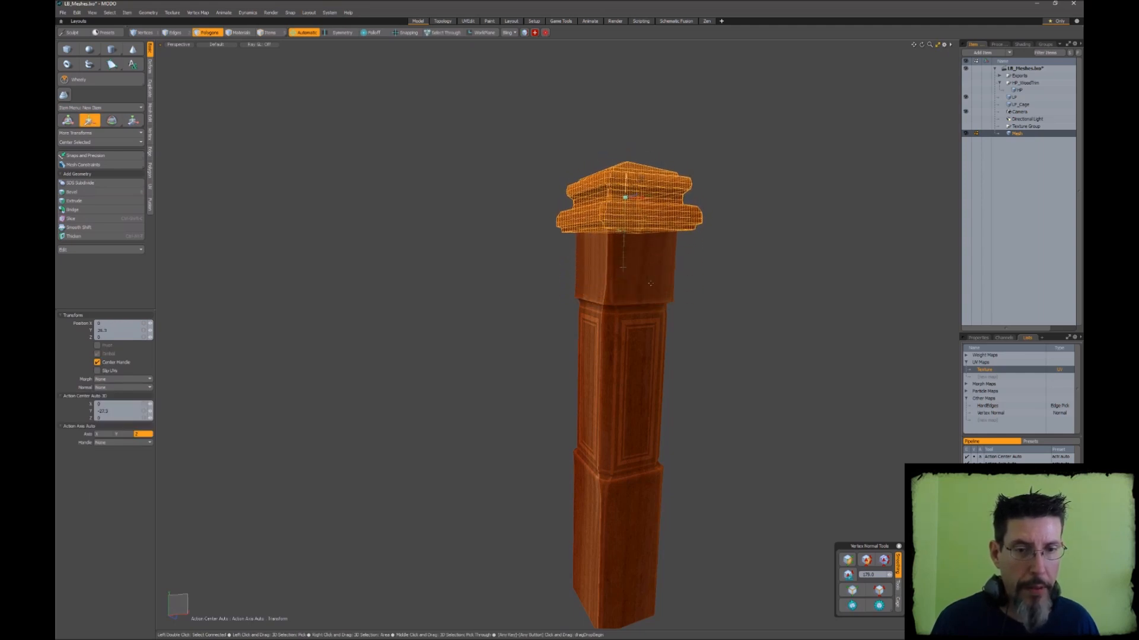
pyautogui.press('space')
# Select the assembled newel post and raise it so its base stands on the ground plane at the origin
pyautogui.moveTo(674, 333)
pyautogui.keyDown('alt'); pyautogui.mouseDown()
pyautogui.moveTo(711, 338)
pyautogui.moveTo(670, 374)
pyautogui.moveTo(700, 356)
pyautogui.moveTo(669, 349)
pyautogui.mouseUp(); pyautogui.keyUp('alt')
pyautogui.press('3')
pyautogui.moveTo(669, 348)
pyautogui.mouseDown(button='right')
pyautogui.moveTo(300, 407)
pyautogui.moveTo(779, 369)
pyautogui.mouseUp(button='right')
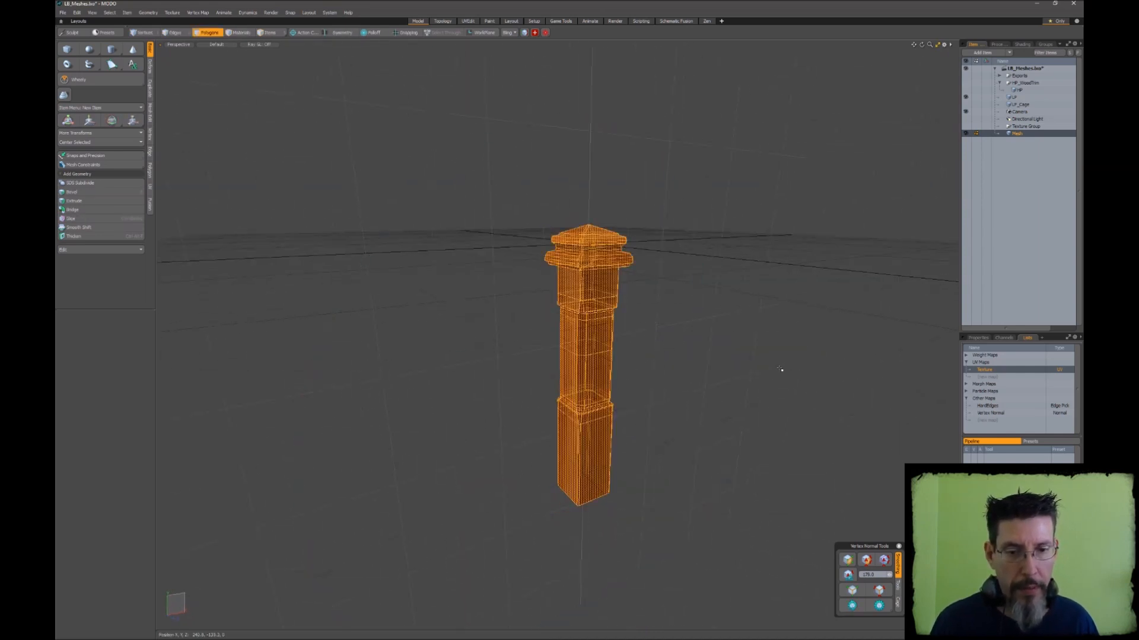
pyautogui.keyDown('alt'); pyautogui.moveTo(653, 360); pyautogui.dragTo(602, 264); pyautogui.keyUp('alt')
pyautogui.click(686, 310)
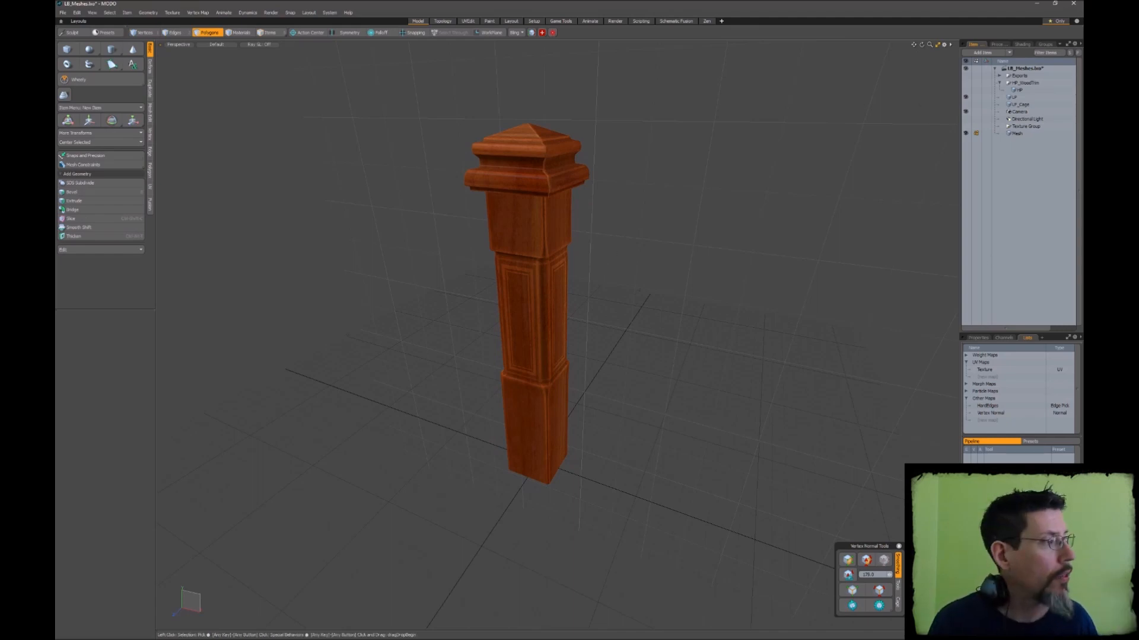
# Compare the assembled newel post with the posts in the staircase reference photo
pyautogui.hotkey('alt', 'Tab')
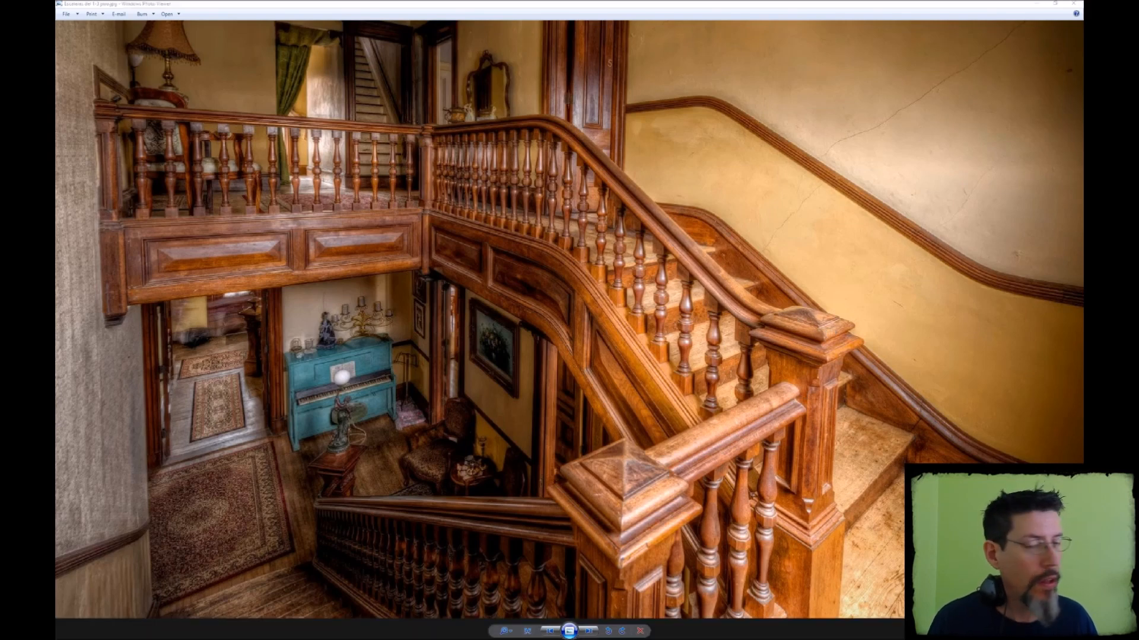
pyautogui.hotkey('alt', 'Tab')
pyautogui.press('3')
pyautogui.scroll(-5, 540, 237)
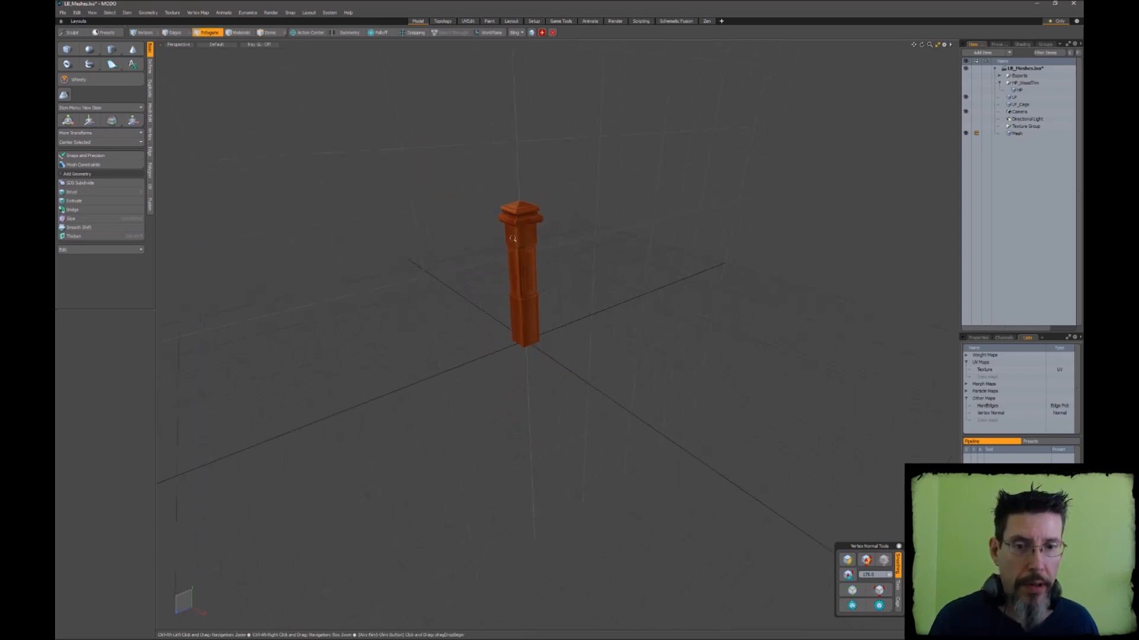
pyautogui.scroll(7, 558, 240)
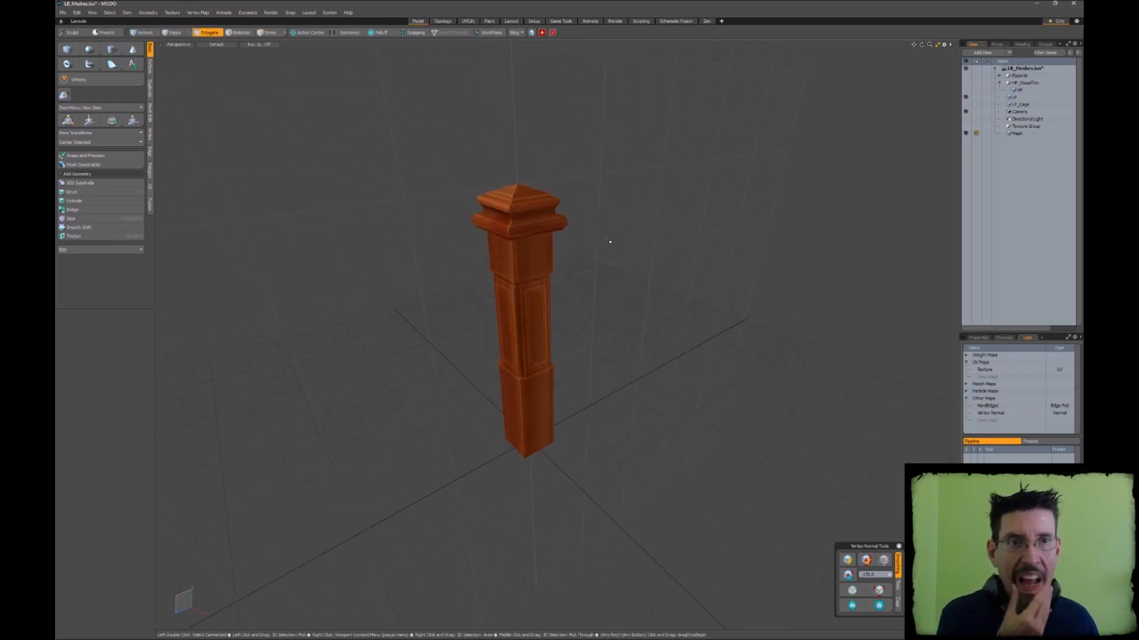
# Copy the wide moulding, the baluster and the lowest trim rail from the low-poly mesh into another new mesh item
pyautogui.click(1015, 98)
pyautogui.press('a')
pyautogui.keyDown('alt'); pyautogui.moveTo(664, 246); pyautogui.dragTo(543, 242); pyautogui.keyUp('alt')
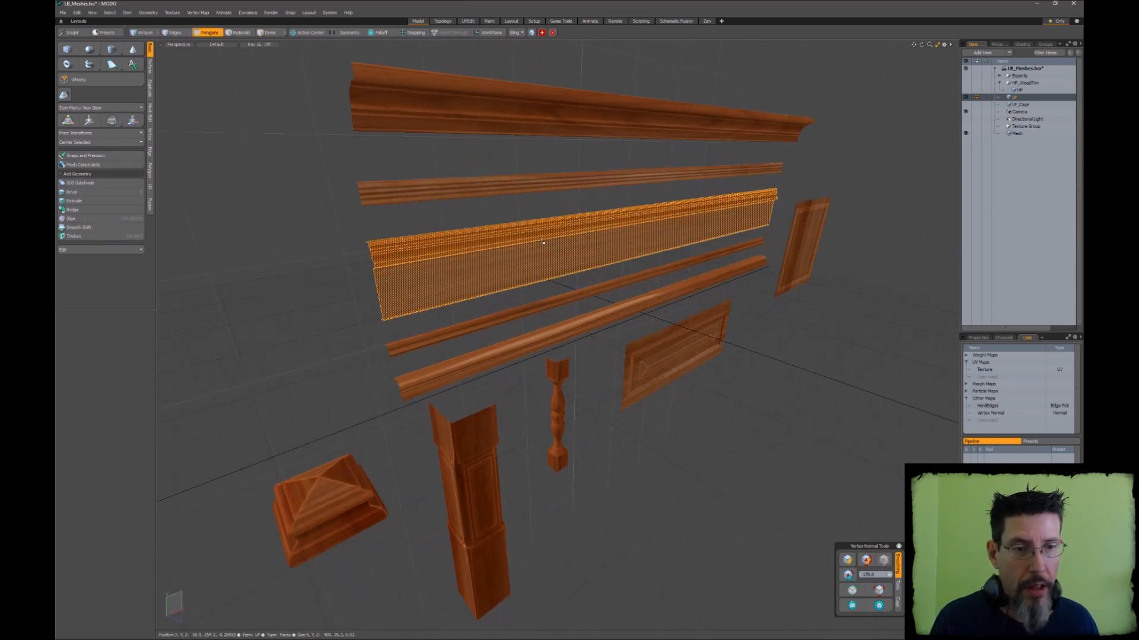
pyautogui.scroll(-3, 544, 242)
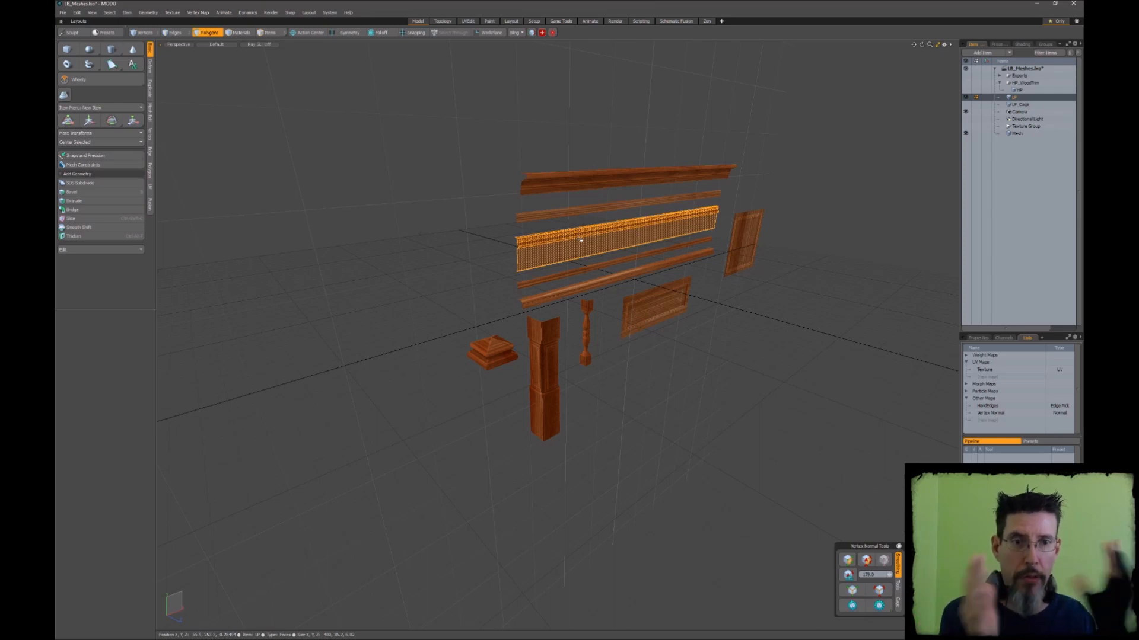
pyautogui.keyDown('alt'); pyautogui.moveTo(580, 241); pyautogui.dragTo(590, 279); pyautogui.keyUp('alt')
pyautogui.keyDown('shift'); pyautogui.doubleClick(595, 325); pyautogui.keyUp('shift')
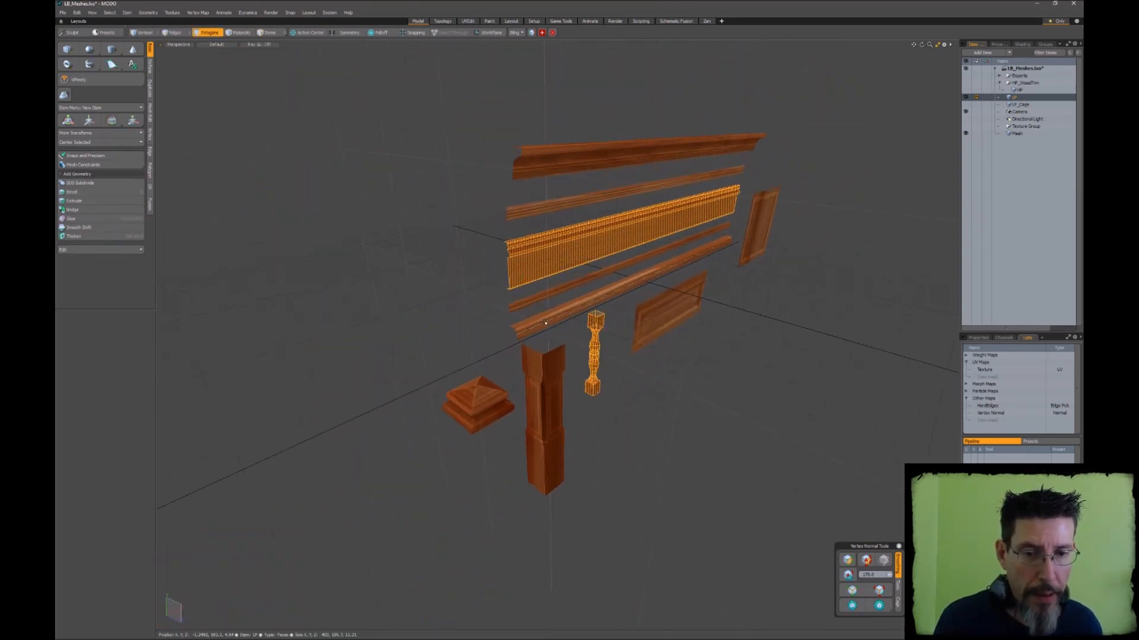
pyautogui.keyDown('shift'); pyautogui.doubleClick(550, 321); pyautogui.keyUp('shift')
pyautogui.keyDown('alt'); pyautogui.moveTo(549, 321); pyautogui.dragTo(590, 321); pyautogui.keyUp('alt')
pyautogui.keyDown('ctrl'); pyautogui.keyDown('alt'); pyautogui.moveTo(590, 322); pyautogui.dragTo(646, 315); pyautogui.keyUp('alt'); pyautogui.keyUp('ctrl')
pyautogui.click(1018, 133)
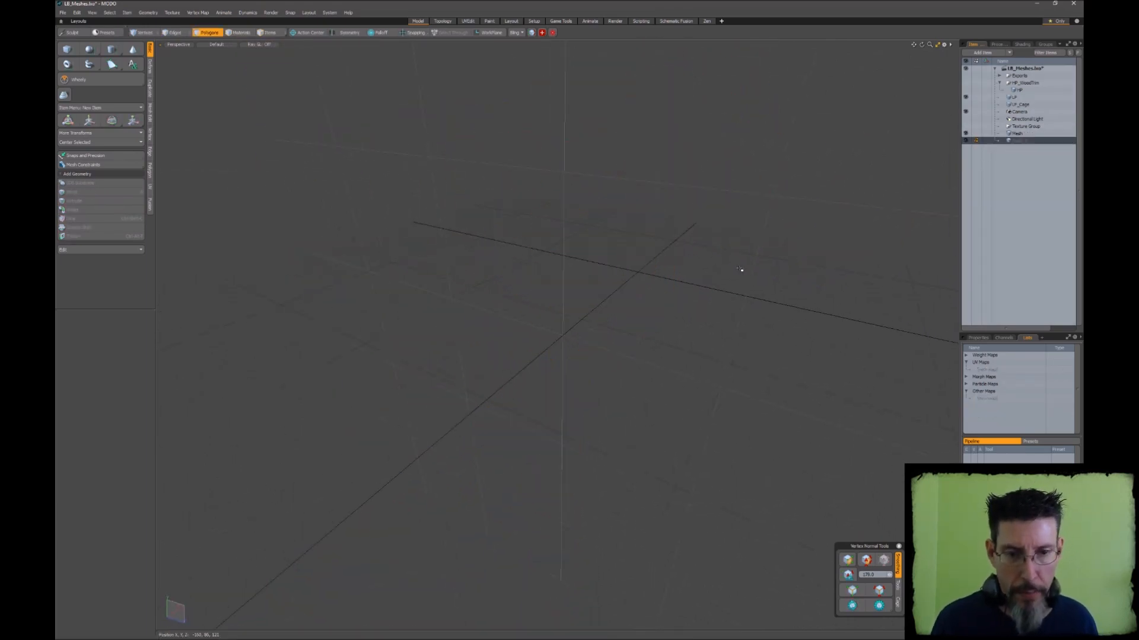
pyautogui.hotkey('ctrl', 'v')
# Shift the wide moulding along the Z axis, perpendicular to its length
pyautogui.keyDown('alt'); pyautogui.moveTo(724, 229); pyautogui.dragTo(609, 324); pyautogui.keyUp('alt')
pyautogui.press('w')
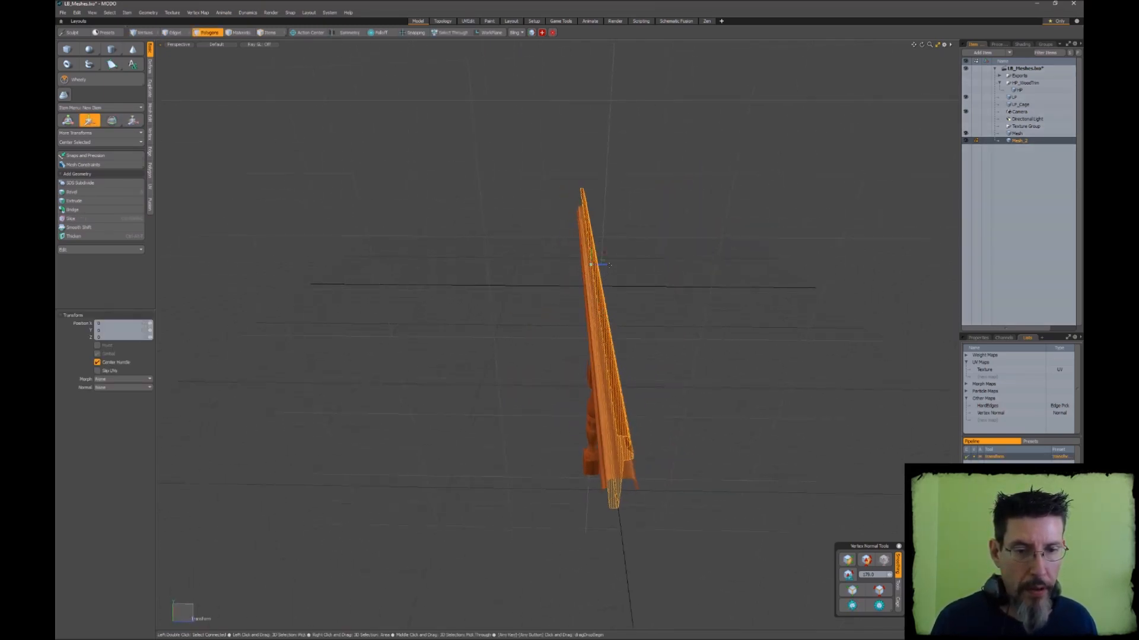
pyautogui.moveTo(607, 266); pyautogui.dragTo(622, 265)
pyautogui.keyDown('alt'); pyautogui.moveTo(704, 266); pyautogui.dragTo(616, 255); pyautogui.keyUp('alt')
pyautogui.press('Escape')
# Raise the handrail piece well above the wide moulding
pyautogui.doubleClick(584, 285)
pyautogui.press('w')
pyautogui.keyDown('alt'); pyautogui.moveTo(682, 271); pyautogui.dragTo(618, 113); pyautogui.keyUp('alt')
pyautogui.press('Escape')
pyautogui.press('Escape')
# Raise the baluster to sit between the wide moulding and the handrail
pyautogui.doubleClick(580, 383)
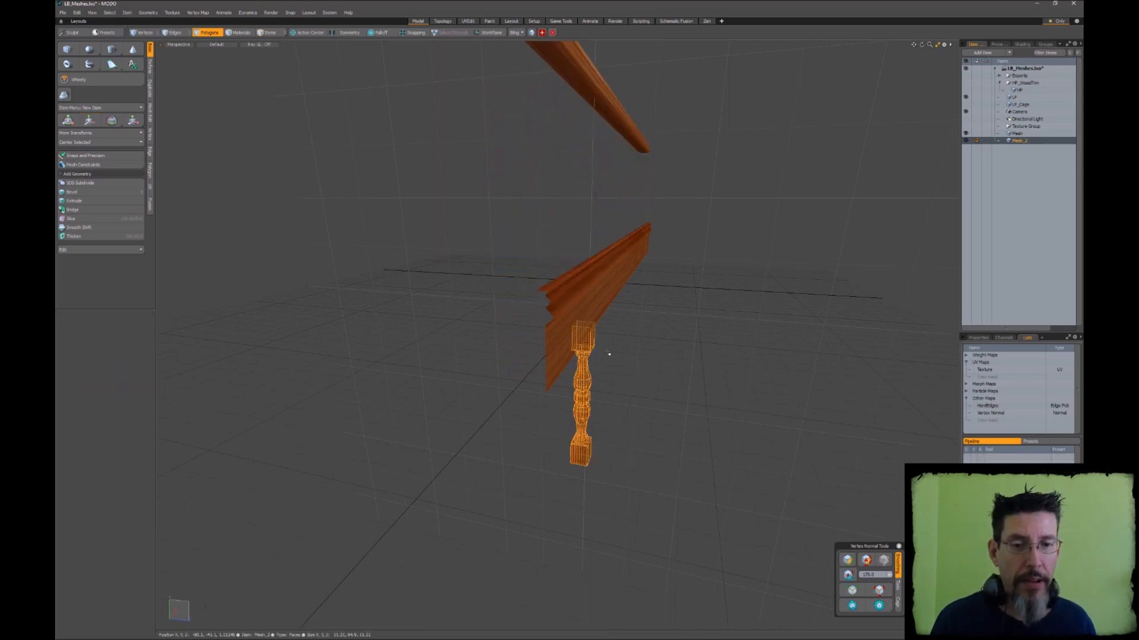
pyautogui.scroll(-2, 638, 339)
pyautogui.keyDown('alt'); pyautogui.moveTo(632, 292); pyautogui.dragTo(599, 343); pyautogui.keyUp('alt')
pyautogui.press('w')
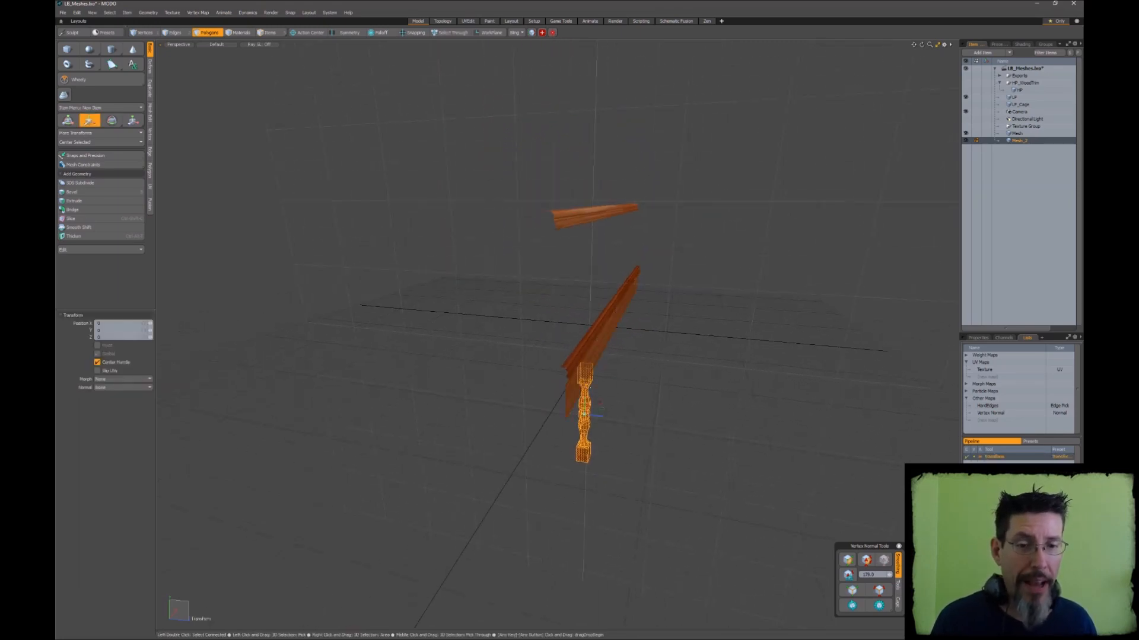
pyautogui.moveTo(584, 403); pyautogui.dragTo(610, 226)
pyautogui.press('Escape')
# Select the handrail and the wide moulding together and check their overall size in the absolute scaling settings
pyautogui.doubleClick(609, 211)
pyautogui.keyDown('shift'); pyautogui.doubleClick(580, 329); pyautogui.keyUp('shift')
pyautogui.press(']')
pyautogui.keyDown('alt'); pyautogui.moveTo(592, 287); pyautogui.dragTo(613, 308); pyautogui.keyUp('alt')
pyautogui.hotkey('ctrl', 'space')
pyautogui.click(585, 328)
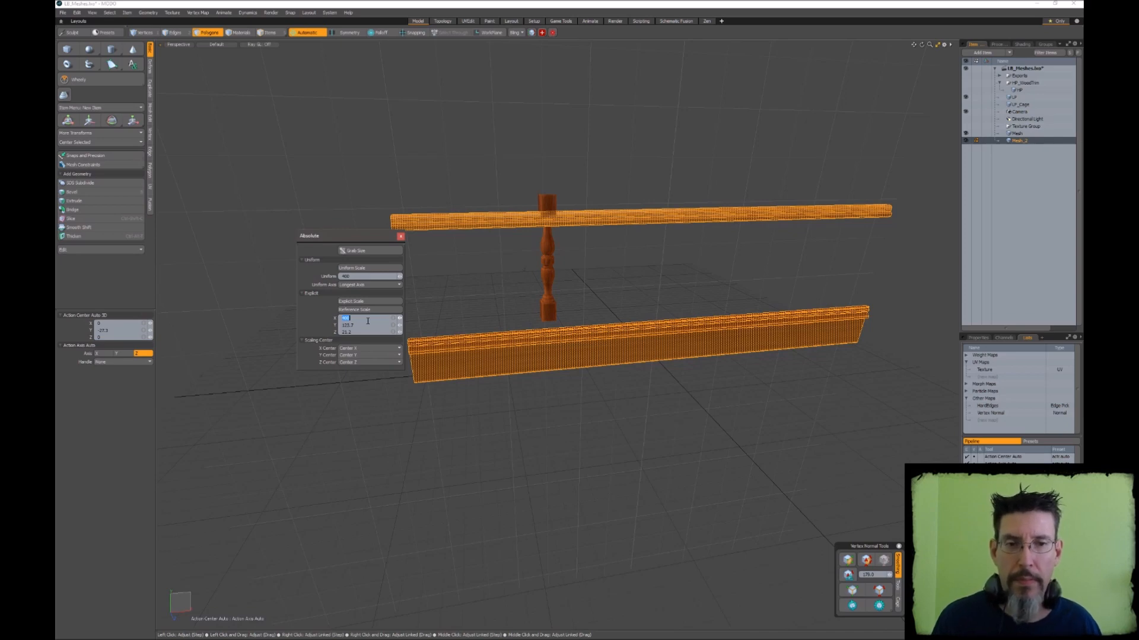
pyautogui.click(400, 237)
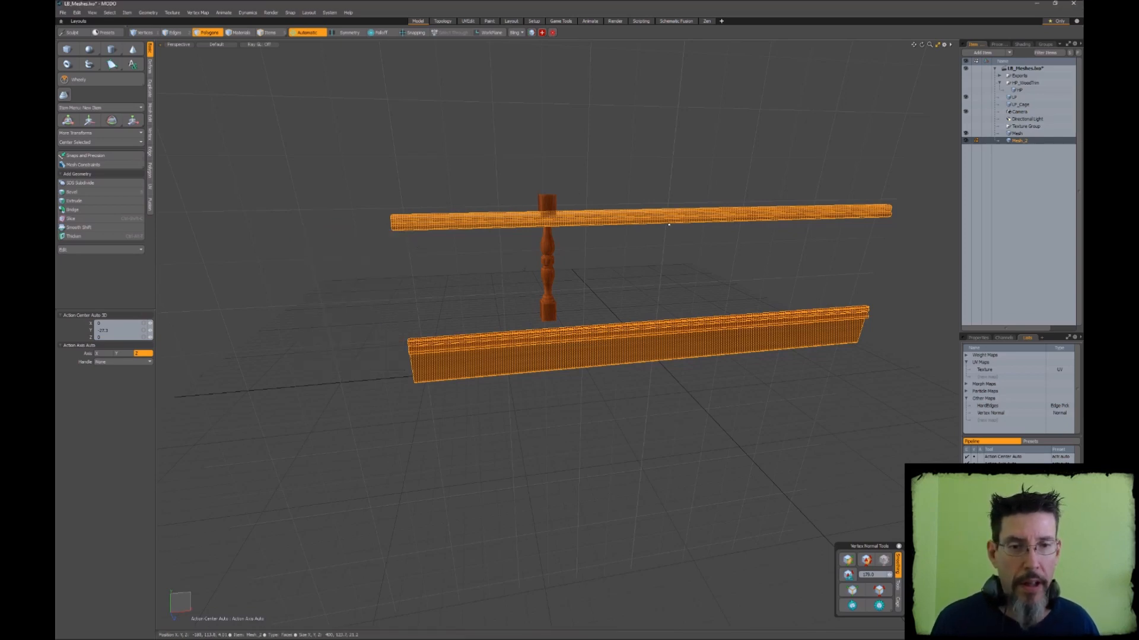
# Shorten the handrail and the wide moulding to half their length by removing the half away from the baluster
pyautogui.press('space')
pyautogui.click(671, 267)
pyautogui.click(679, 217)
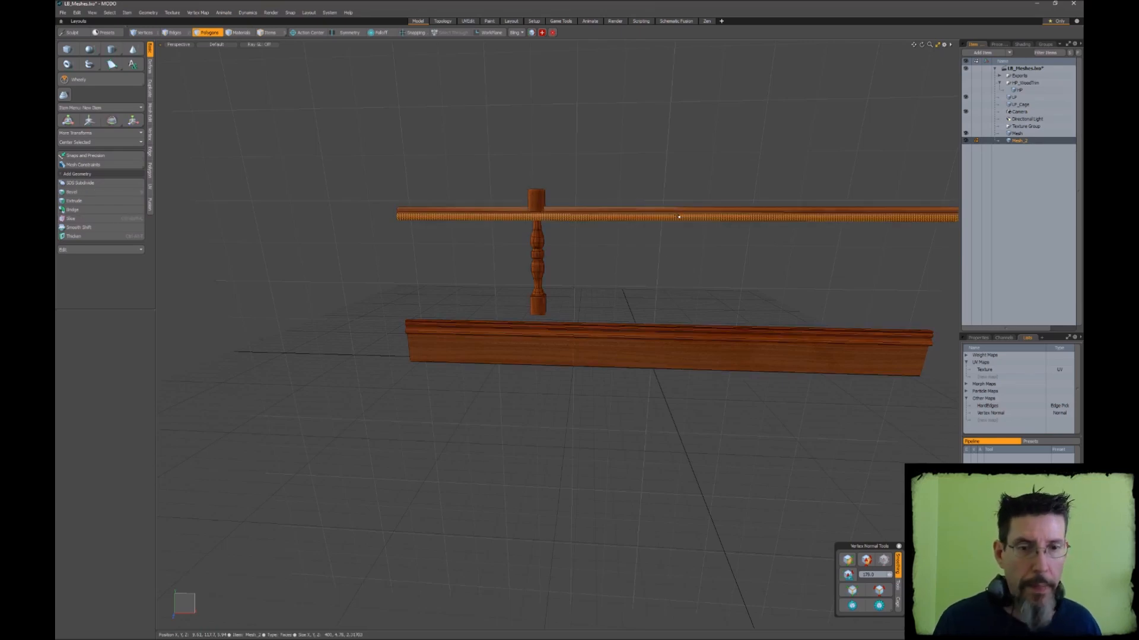
pyautogui.click(676, 335)
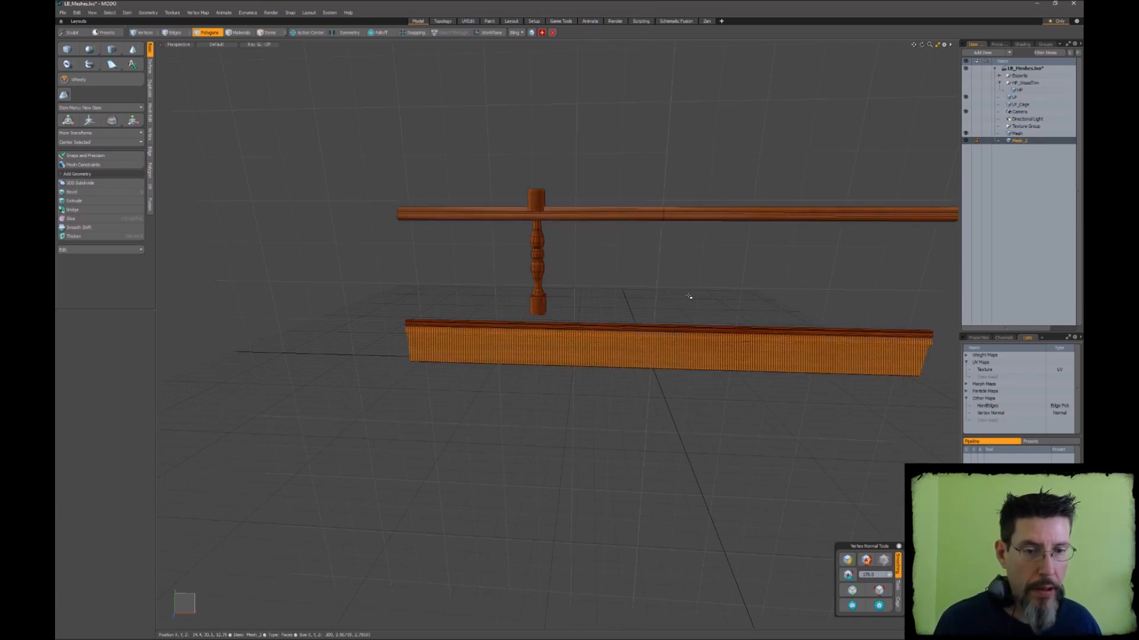
pyautogui.scroll(-3, 688, 296)
pyautogui.moveTo(580, 192)
pyautogui.mouseDown(button='right')
pyautogui.moveTo(867, 168)
pyautogui.moveTo(818, 168)
pyautogui.mouseUp(button='right')
# Lower the baluster onto the wide moulding and raise the handrail onto the baluster's top, checking the fit in the left view
pyautogui.moveTo(818, 168)
pyautogui.keyDown('alt'); pyautogui.mouseDown()
pyautogui.moveTo(585, 250)
pyautogui.moveTo(594, 297)
pyautogui.moveTo(719, 202)
pyautogui.moveTo(625, 170)
pyautogui.moveTo(587, 192)
pyautogui.mouseUp(); pyautogui.keyUp('alt')
pyautogui.press('w')
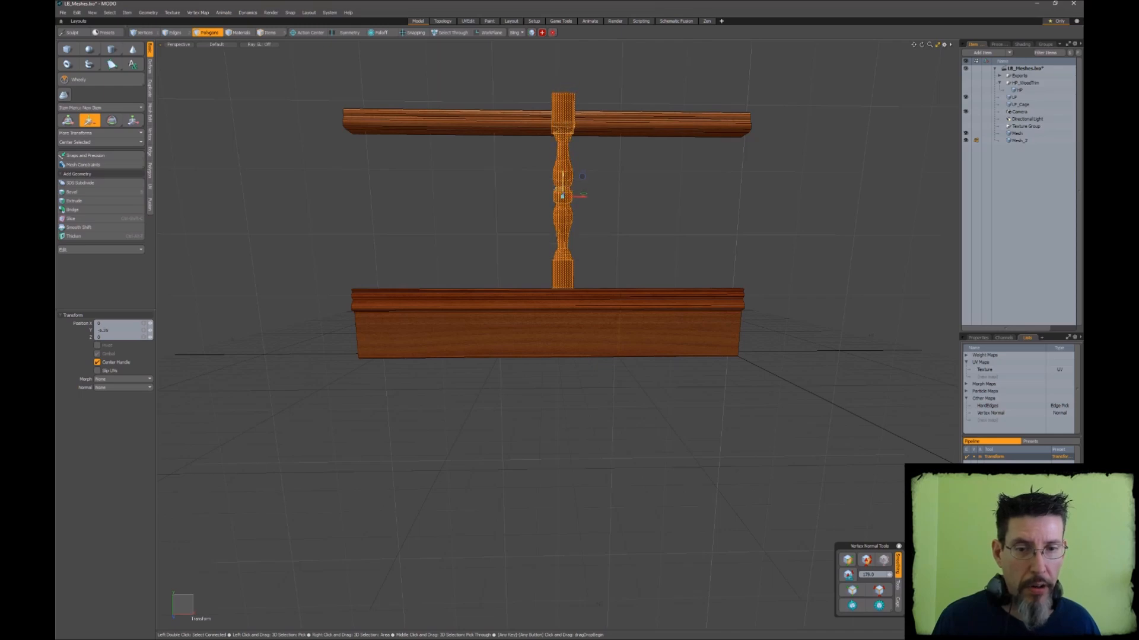
pyautogui.click(593, 118)
pyautogui.keyDown('alt'); pyautogui.moveTo(593, 119); pyautogui.dragTo(545, 249); pyautogui.keyUp('alt')
pyautogui.press('3')
pyautogui.hotkey('ctrl', 'space')
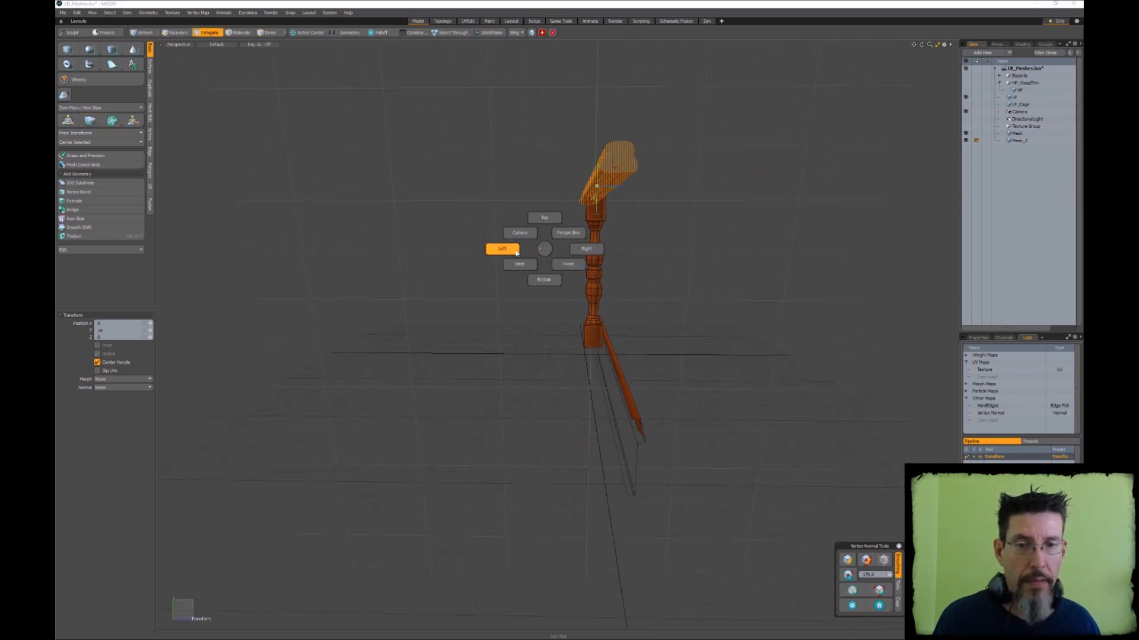
pyautogui.click(520, 252)
pyautogui.press('w')
pyautogui.scroll(5, 660, 202)
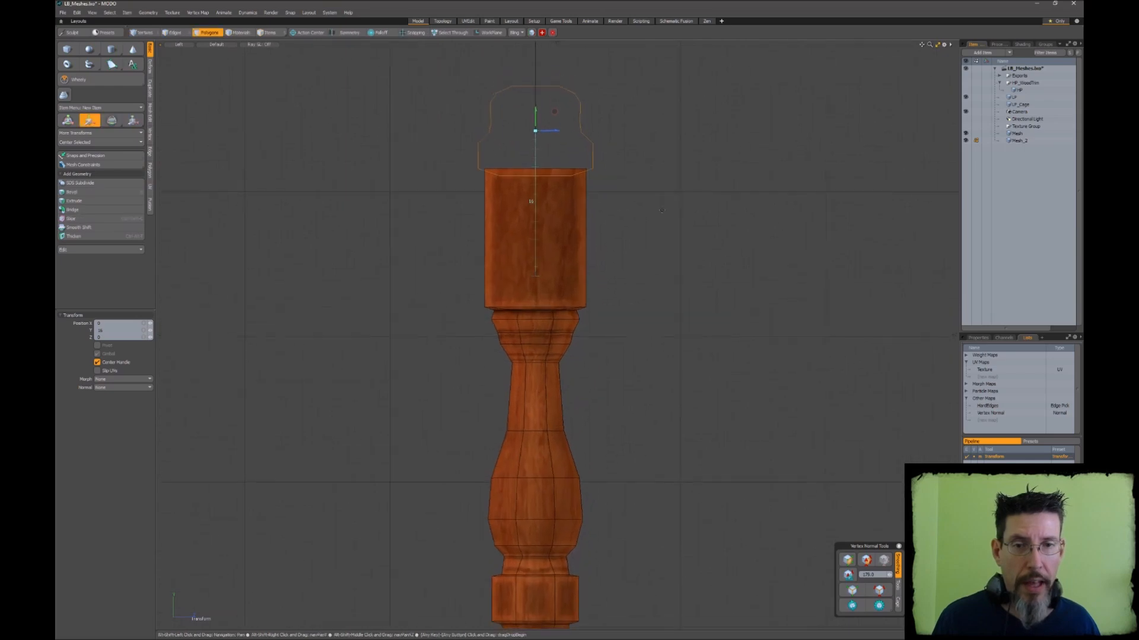
pyautogui.keyDown('alt'); pyautogui.keyDown('shift'); pyautogui.moveTo(660, 203); pyautogui.dragTo(662, 225); pyautogui.keyUp('shift'); pyautogui.keyUp('alt')
pyautogui.press('space')
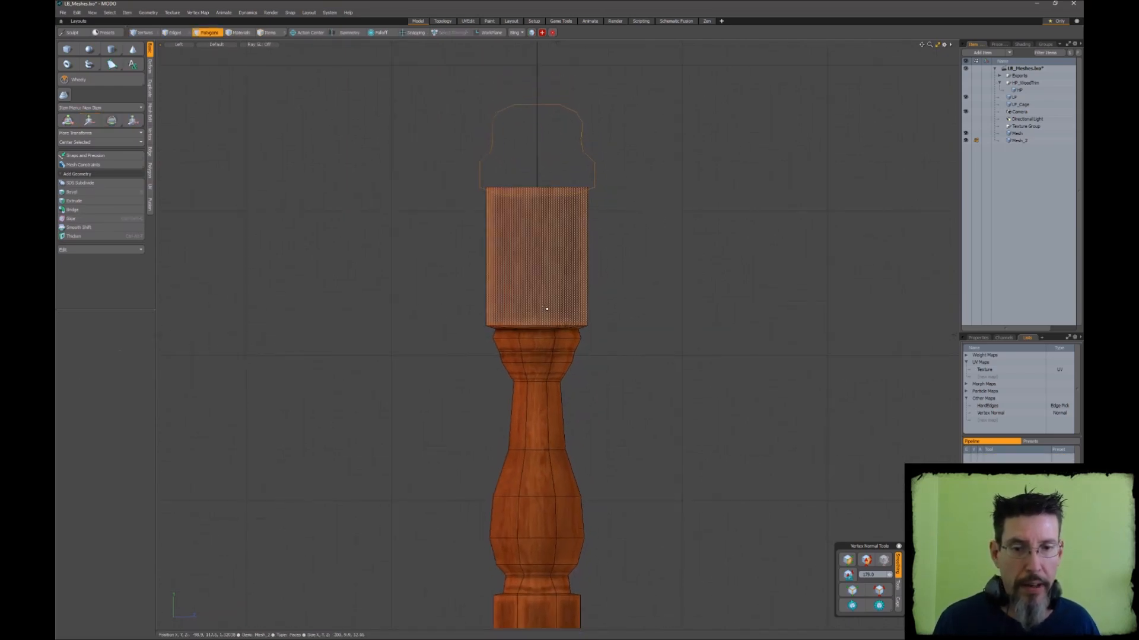
# Scale the whole baluster down uniformly and move it up until its top meets the underside of the handrail
pyautogui.press(']')
pyautogui.scroll(-3, 619, 192)
pyautogui.keyDown('alt'); pyautogui.keyDown('shift'); pyautogui.moveTo(512, 221); pyautogui.dragTo(513, 162); pyautogui.keyUp('shift'); pyautogui.keyUp('alt')
pyautogui.press('r')
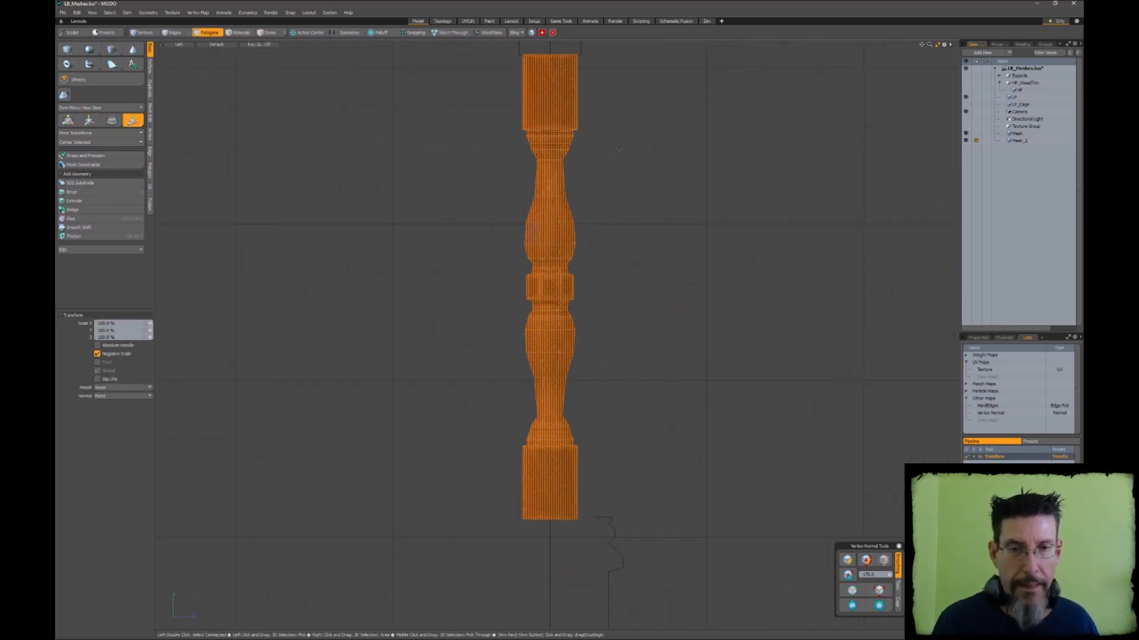
pyautogui.scroll(-2, 605, 148)
pyautogui.moveTo(562, 307); pyautogui.dragTo(562, 273)
pyautogui.press('w')
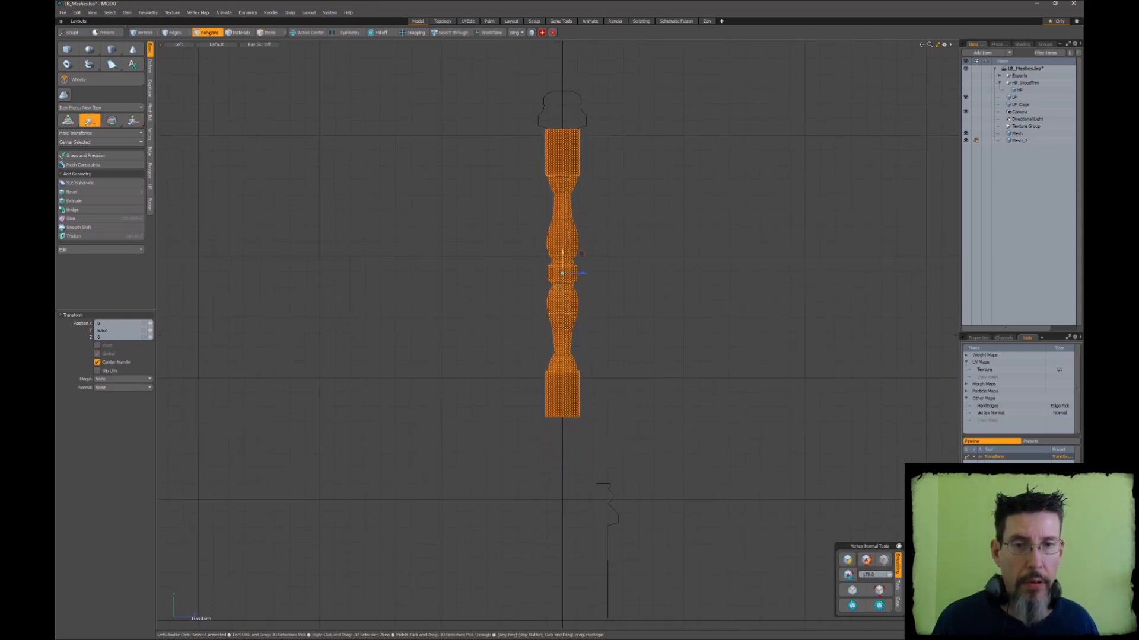
# Select the handrail together with the baluster and lower both until the baluster's base reaches the top of the wide moulding
pyautogui.press('space')
pyautogui.moveTo(491, 106); pyautogui.dragTo(534, 127, button='right')
pyautogui.press('w')
pyautogui.moveTo(563, 234); pyautogui.dragTo(563, 300)
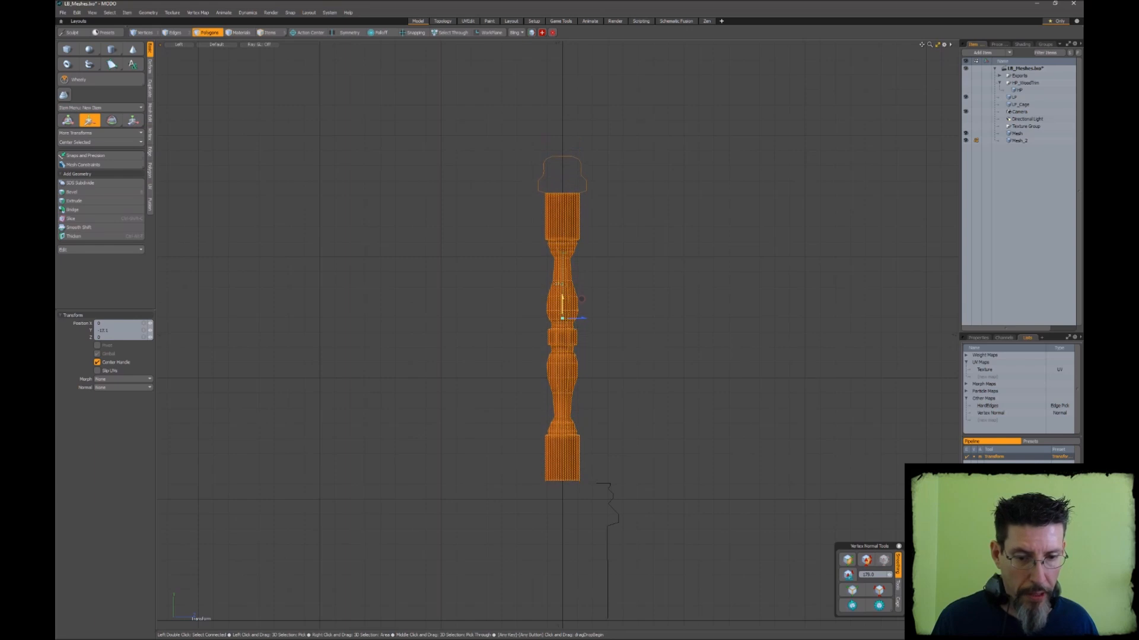
# Deselect the baluster, select the wide moulding and move it along Z towards the baluster's centre line in the left view
pyautogui.keyDown('alt'); pyautogui.keyDown('shift'); pyautogui.moveTo(608, 486); pyautogui.dragTo(604, 386); pyautogui.keyUp('shift'); pyautogui.keyUp('alt')
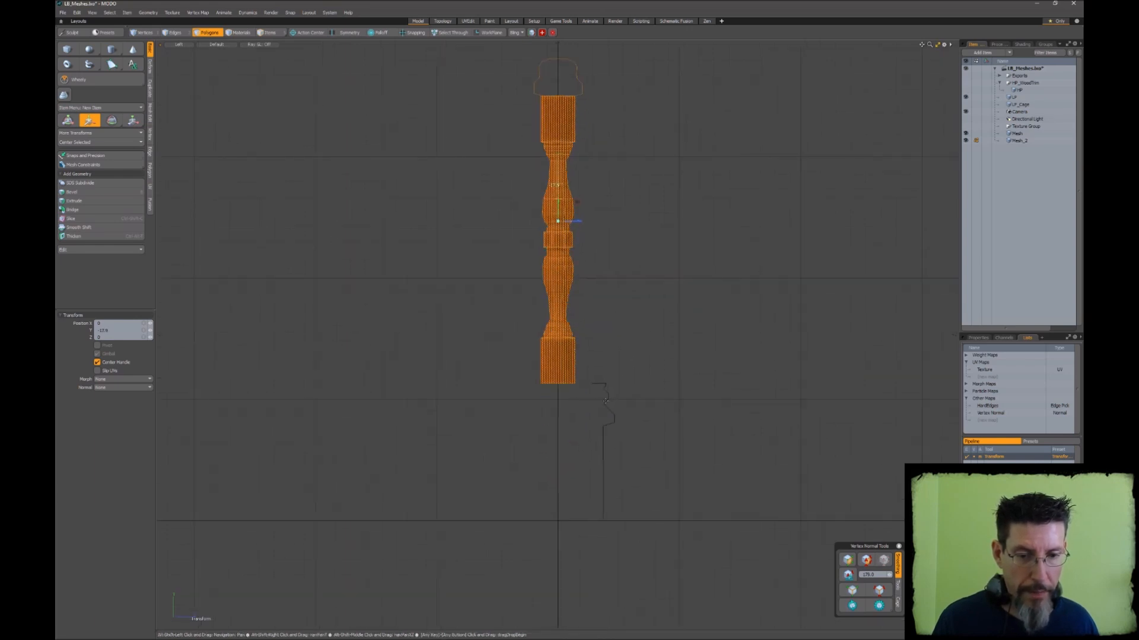
pyautogui.press('space')
pyautogui.click(604, 386)
pyautogui.moveTo(548, 530); pyautogui.dragTo(729, 521, button='right')
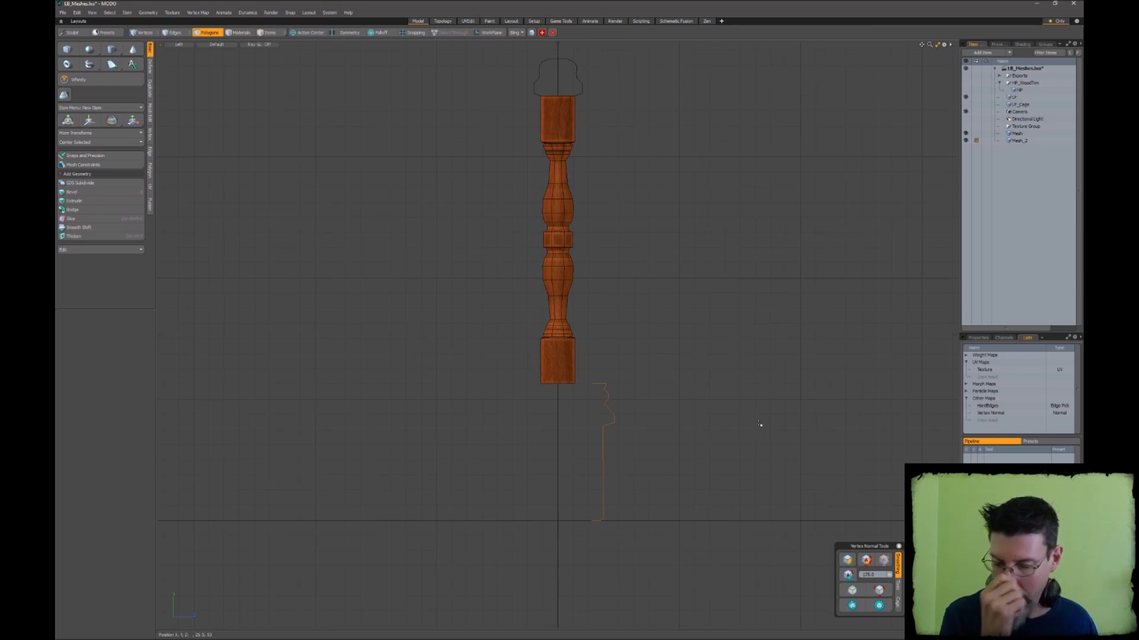
pyautogui.scroll(3, 590, 427)
pyautogui.press('w')
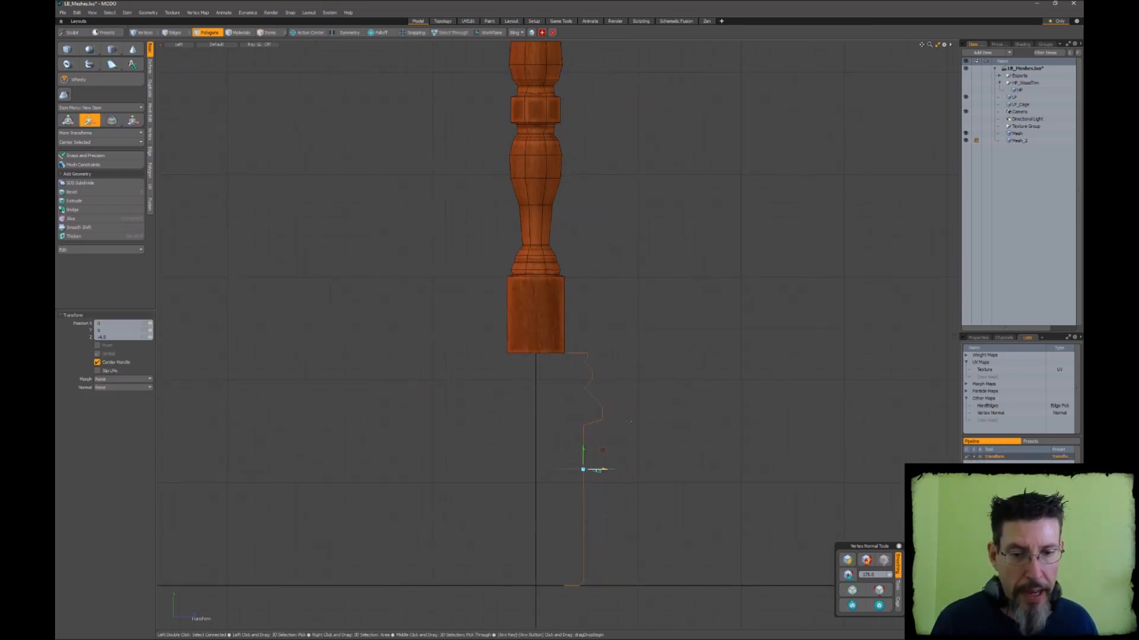
pyautogui.keyDown('alt'); pyautogui.moveTo(628, 422); pyautogui.dragTo(668, 396); pyautogui.keyUp('alt')
# Flip a copy of the wide moulding along Z and move it to the opposite side of the baluster to form a symmetrical base
pyautogui.press('r')
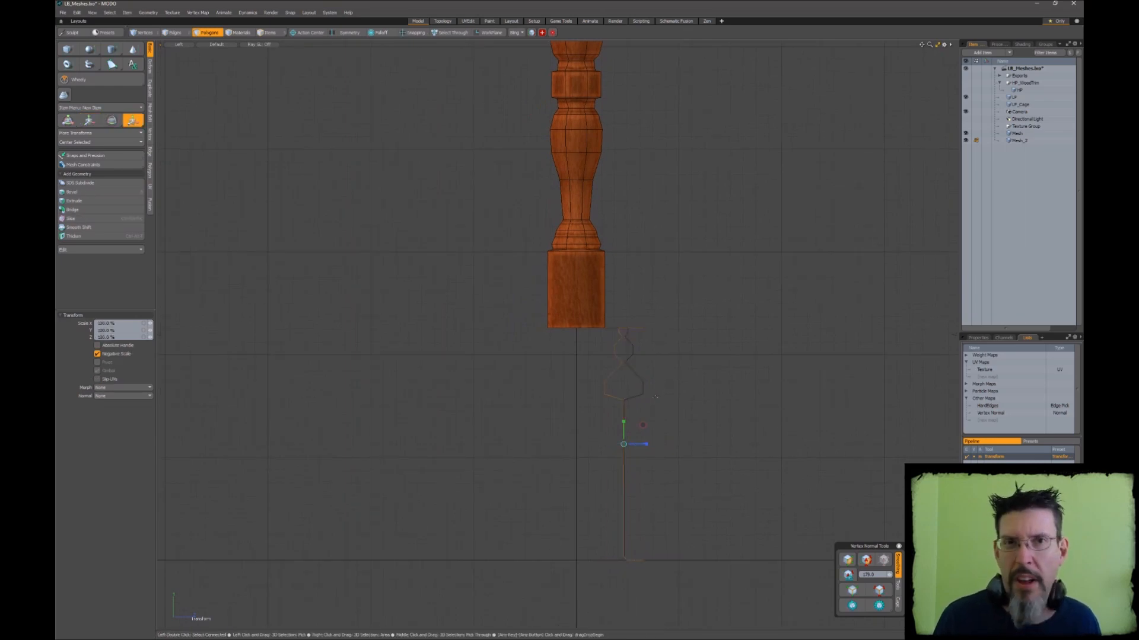
pyautogui.press('w')
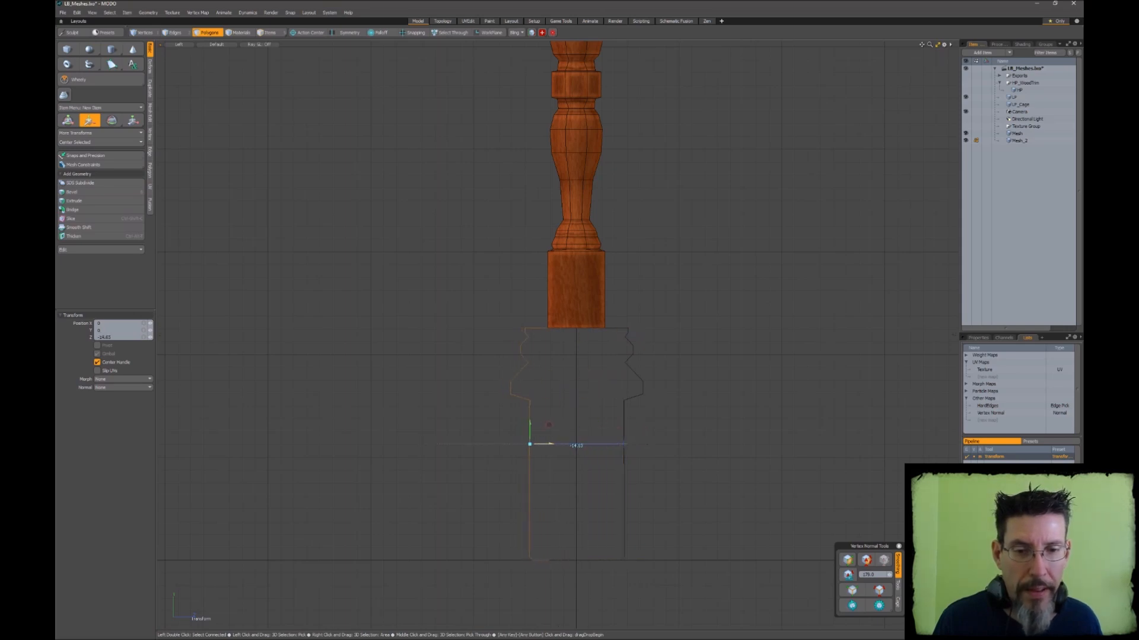
pyautogui.press('q')
pyautogui.click(665, 323)
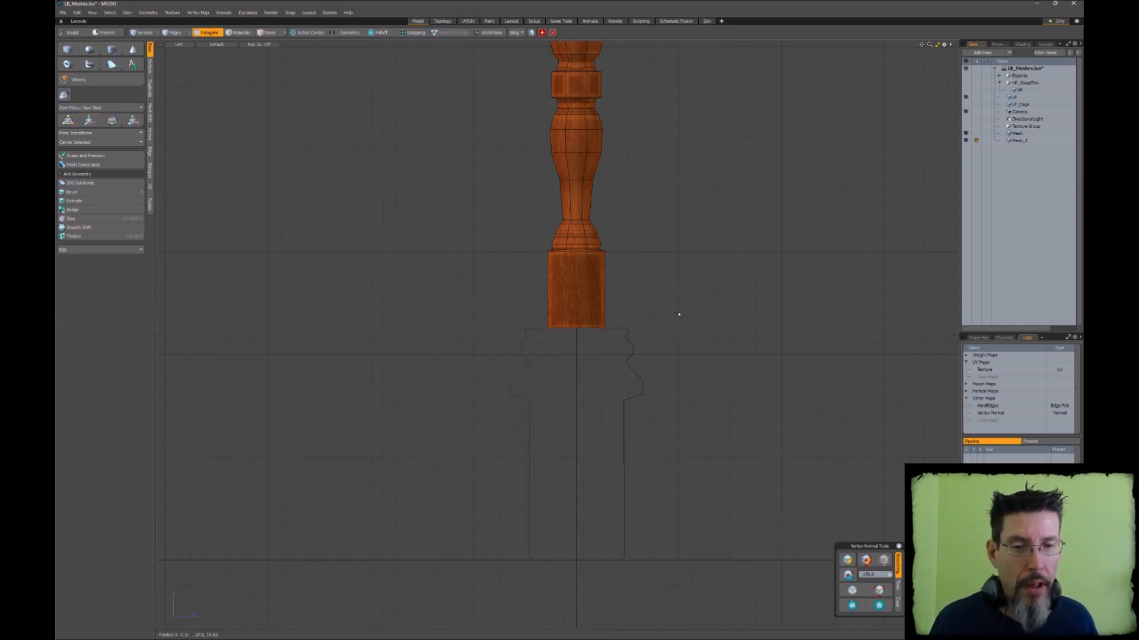
# In the perspective view, copy the handrail's flat underside strip and move the copy down below the handrail
pyautogui.hotkey('ctrl', 'space')
pyautogui.click(642, 275)
pyautogui.keyDown('ctrl'); pyautogui.keyDown('alt'); pyautogui.moveTo(653, 267); pyautogui.dragTo(587, 229); pyautogui.keyUp('alt'); pyautogui.keyUp('ctrl')
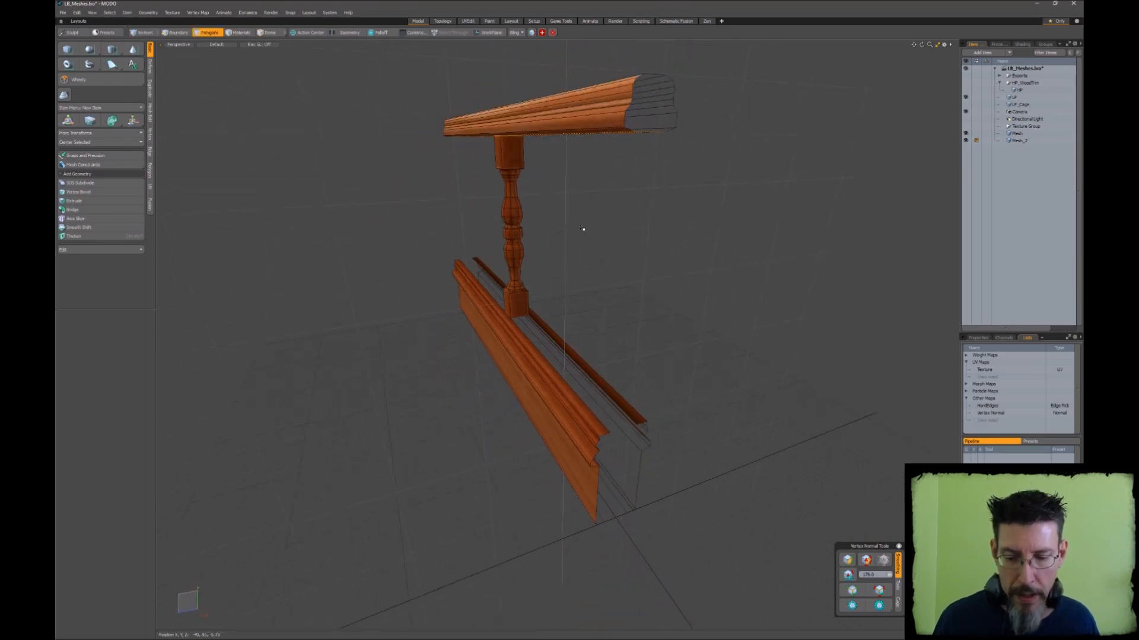
pyautogui.press('w')
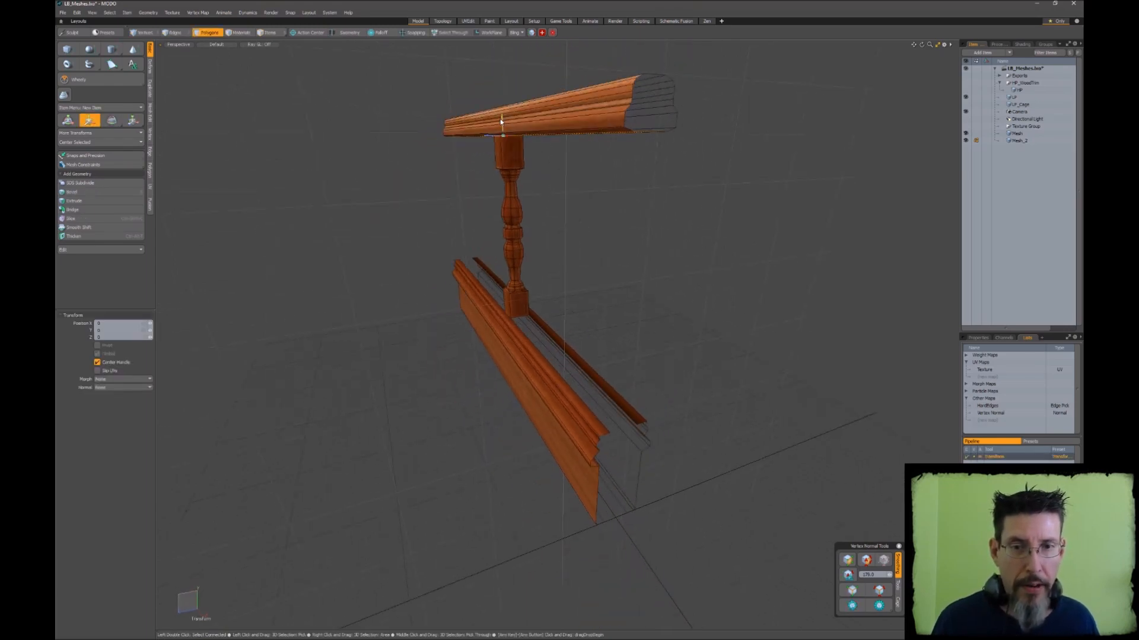
pyautogui.moveTo(500, 119); pyautogui.dragTo(502, 164)
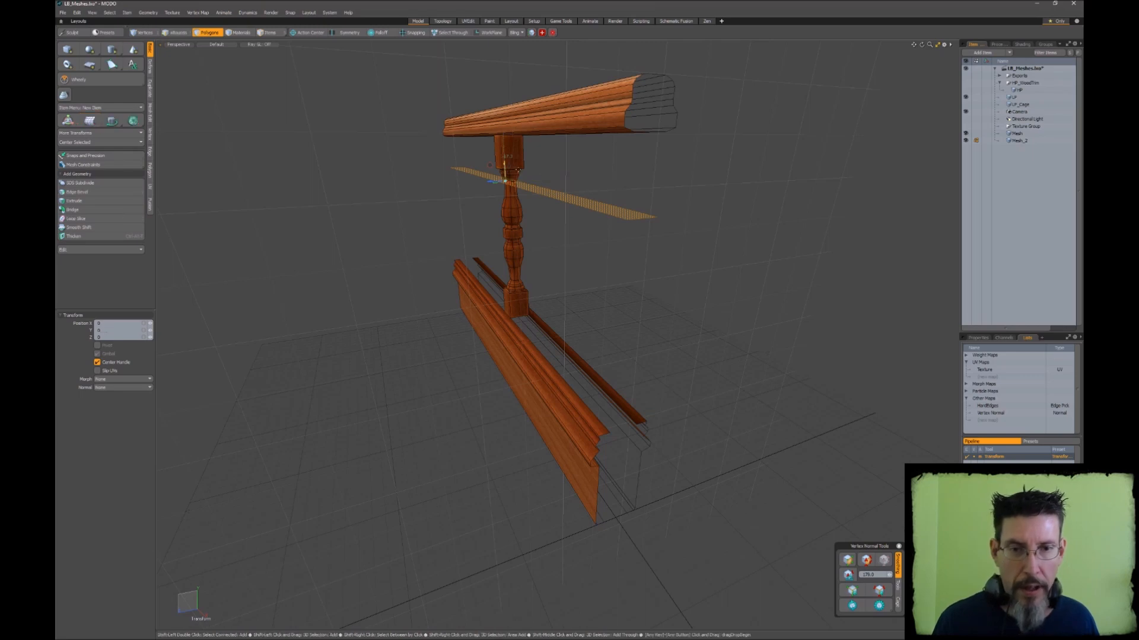
pyautogui.press('q')
pyautogui.press('w')
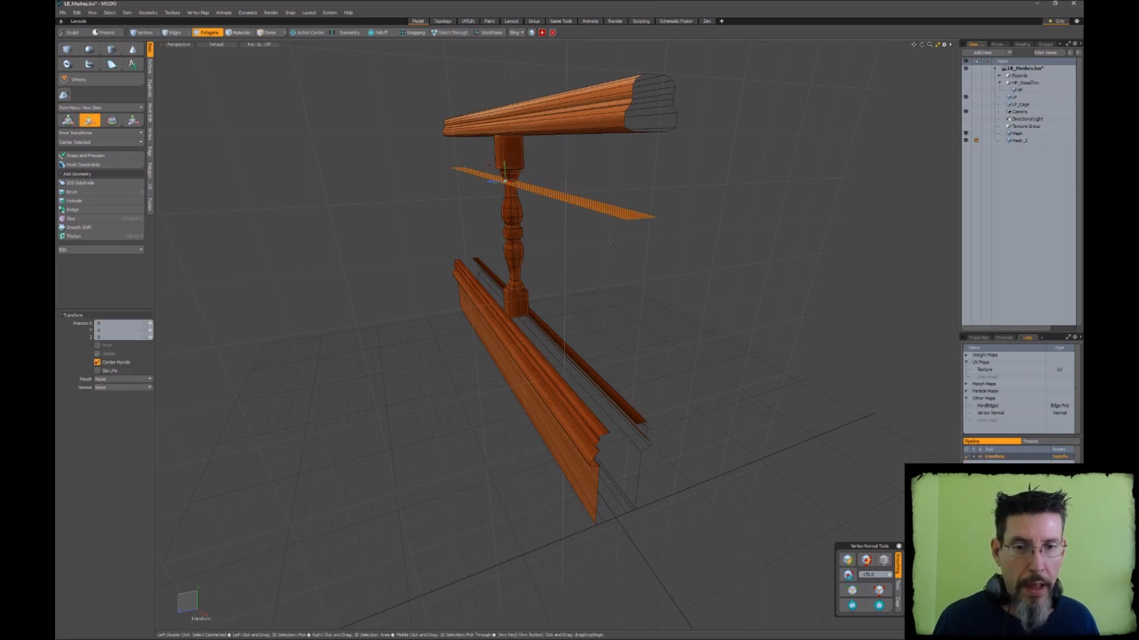
# Turn on vertex-only snapping and snap the flat strip onto the inner top edge of the front moulding
pyautogui.press('F11')
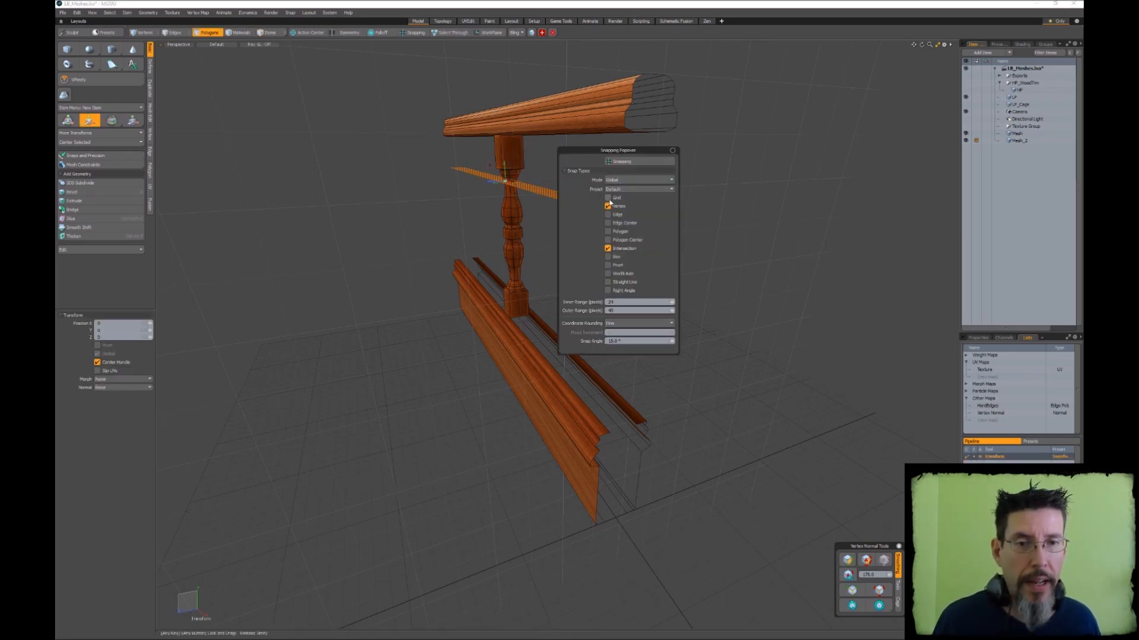
pyautogui.click(629, 162)
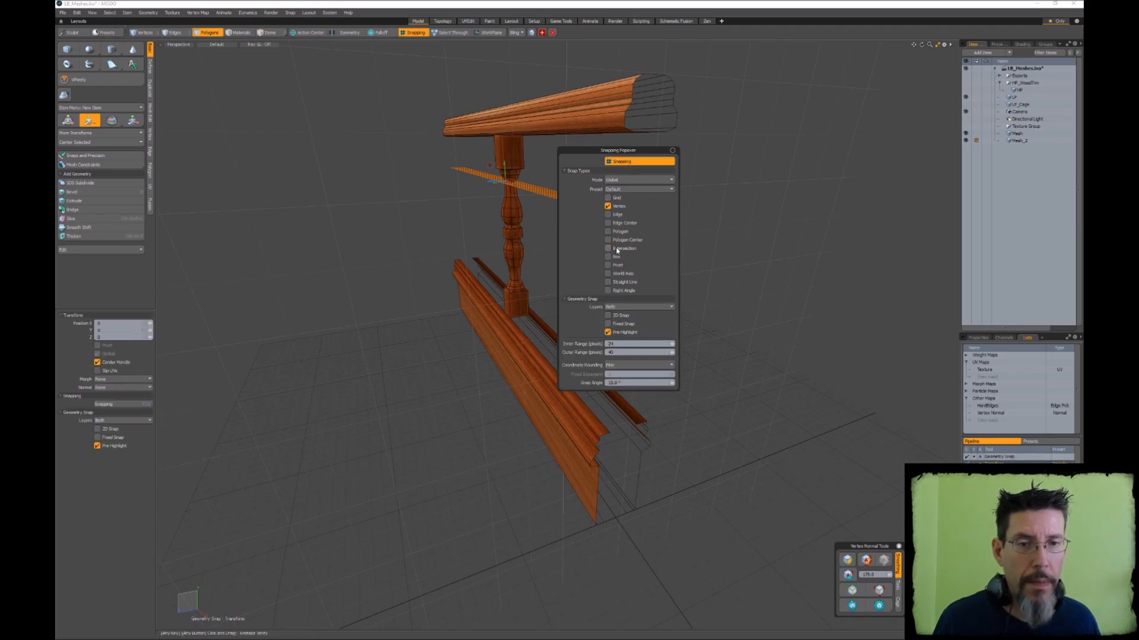
pyautogui.keyDown('alt'); pyautogui.moveTo(622, 245); pyautogui.dragTo(617, 429); pyautogui.keyUp('alt')
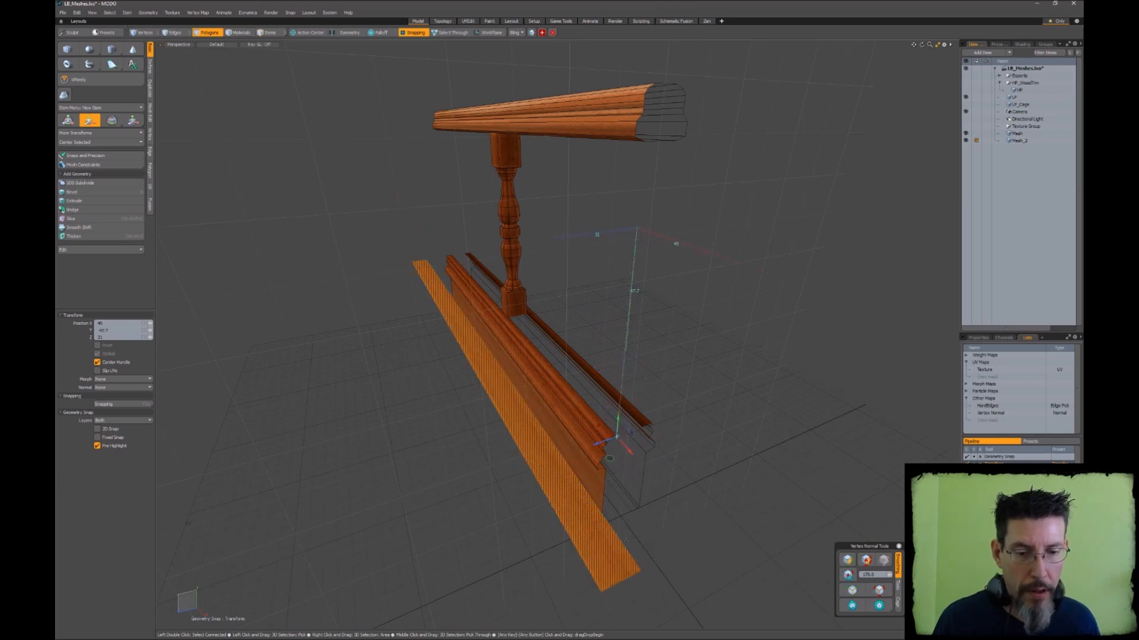
pyautogui.moveTo(602, 595); pyautogui.dragTo(600, 466)
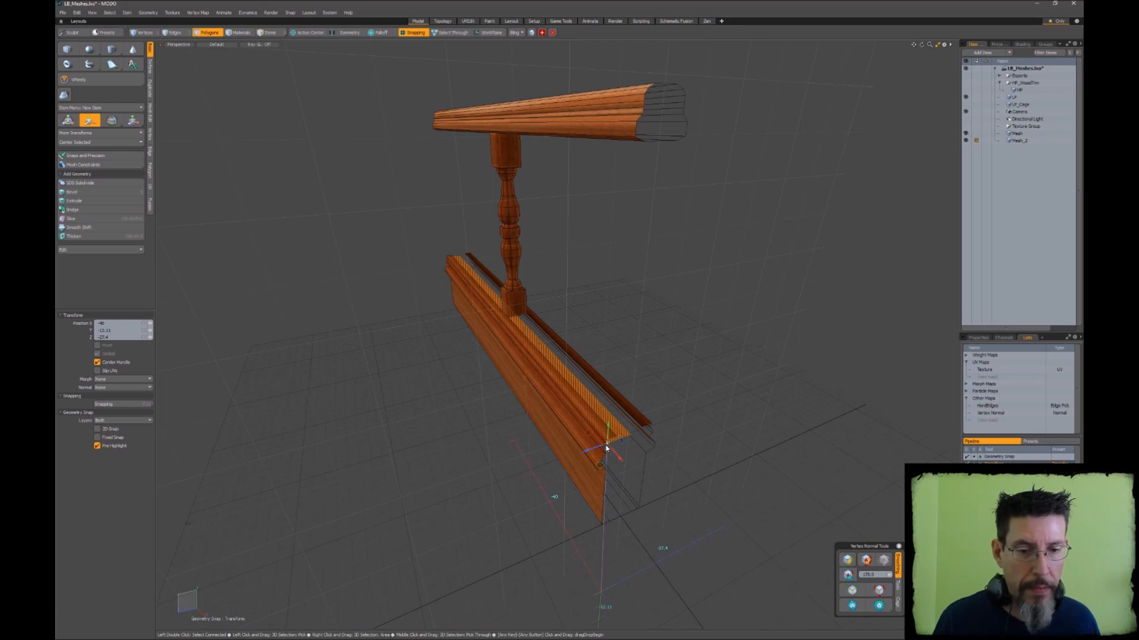
# Move the long free edge of the strip along Z until it meets the opposite moulding and closes the gap
pyautogui.scroll(3, 628, 434)
pyautogui.keyDown('alt'); pyautogui.moveTo(690, 407); pyautogui.dragTo(615, 423); pyautogui.keyUp('alt')
pyautogui.press('2')
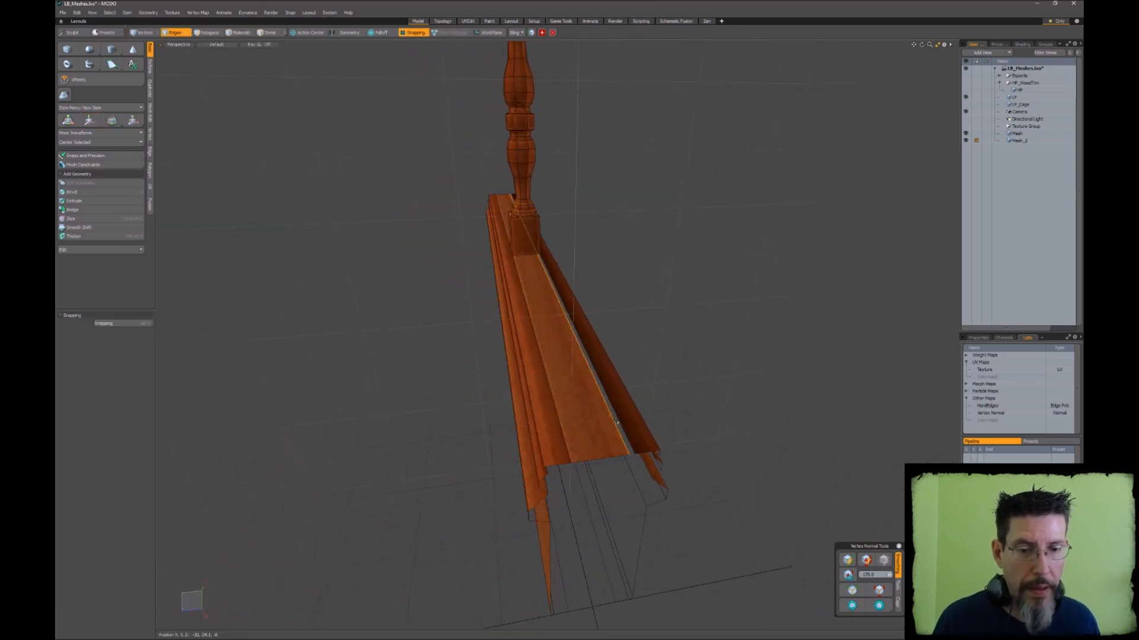
pyautogui.click(614, 423)
pyautogui.press('w')
pyautogui.keyDown('ctrl'); pyautogui.keyDown('alt'); pyautogui.moveTo(636, 469); pyautogui.dragTo(640, 445); pyautogui.keyUp('alt'); pyautogui.keyUp('ctrl')
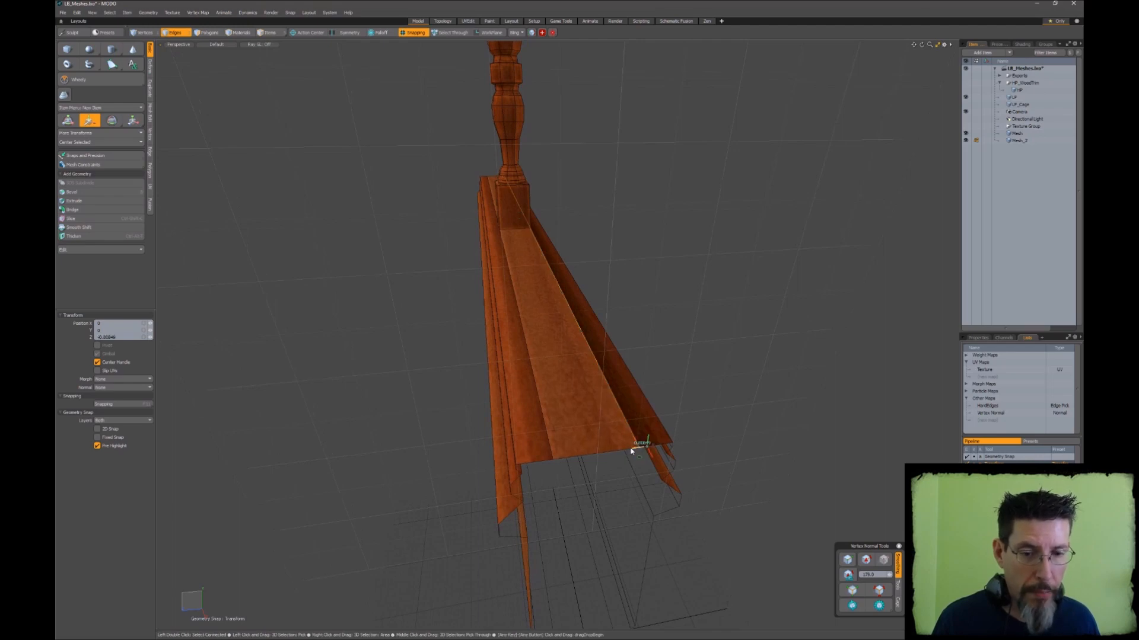
pyautogui.press('q')
pyautogui.press('Escape')
# Update the mesh's vertex normals and scale the handrail across its width
pyautogui.keyDown('alt'); pyautogui.moveTo(594, 375); pyautogui.dragTo(676, 151); pyautogui.keyUp('alt')
pyautogui.click(852, 606)
pyautogui.press('r')
pyautogui.keyDown('ctrl'); pyautogui.keyDown('alt'); pyautogui.moveTo(676, 152); pyautogui.dragTo(645, 155); pyautogui.keyUp('alt'); pyautogui.keyUp('ctrl')
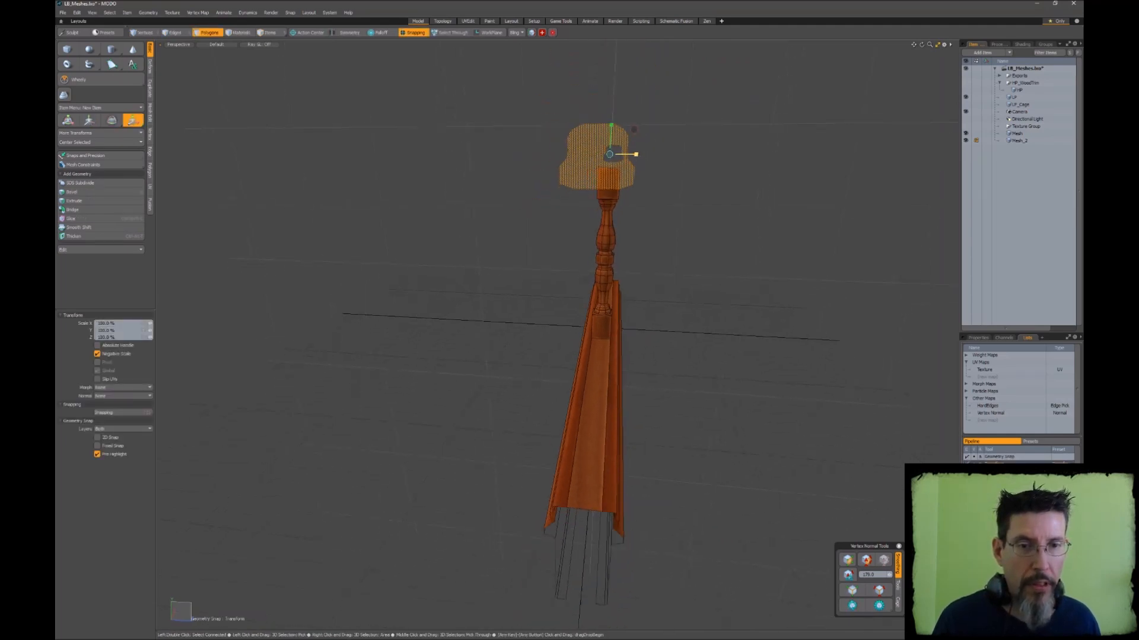
pyautogui.press('q')
pyautogui.click(669, 193)
# Select the whole baluster and move it along X to the far end of the base
pyautogui.keyDown('alt'); pyautogui.moveTo(712, 198); pyautogui.dragTo(584, 211); pyautogui.keyUp('alt')
pyautogui.doubleClick(507, 208)
pyautogui.keyDown('alt'); pyautogui.moveTo(507, 207); pyautogui.dragTo(443, 254); pyautogui.keyUp('alt')
pyautogui.press('w')
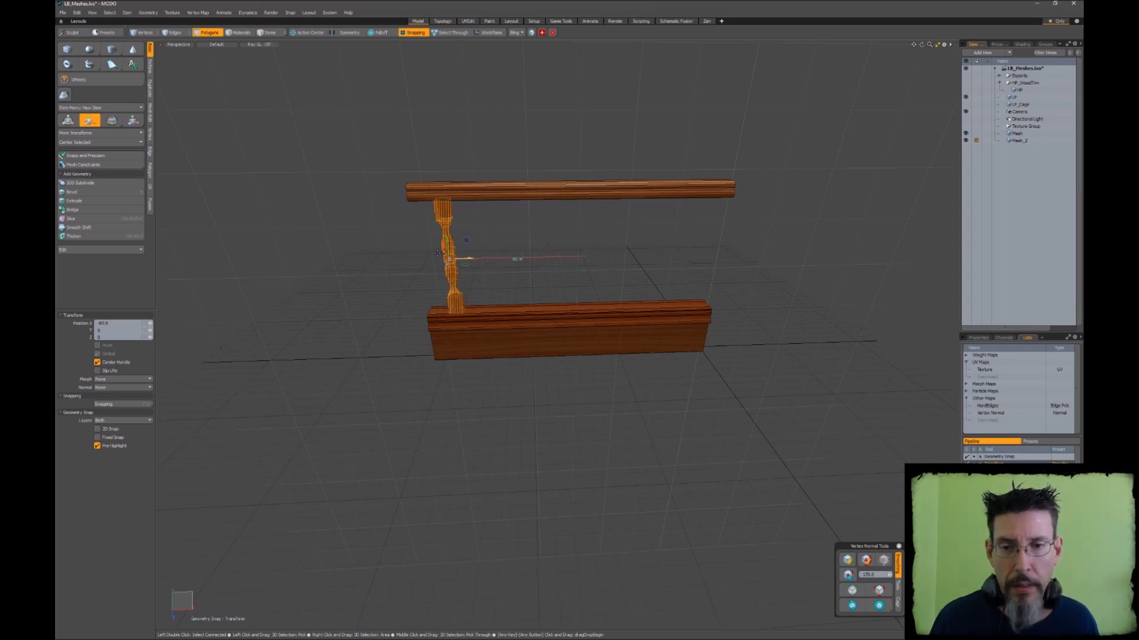
pyautogui.keyDown('alt'); pyautogui.moveTo(443, 252); pyautogui.dragTo(515, 248); pyautogui.keyUp('alt')
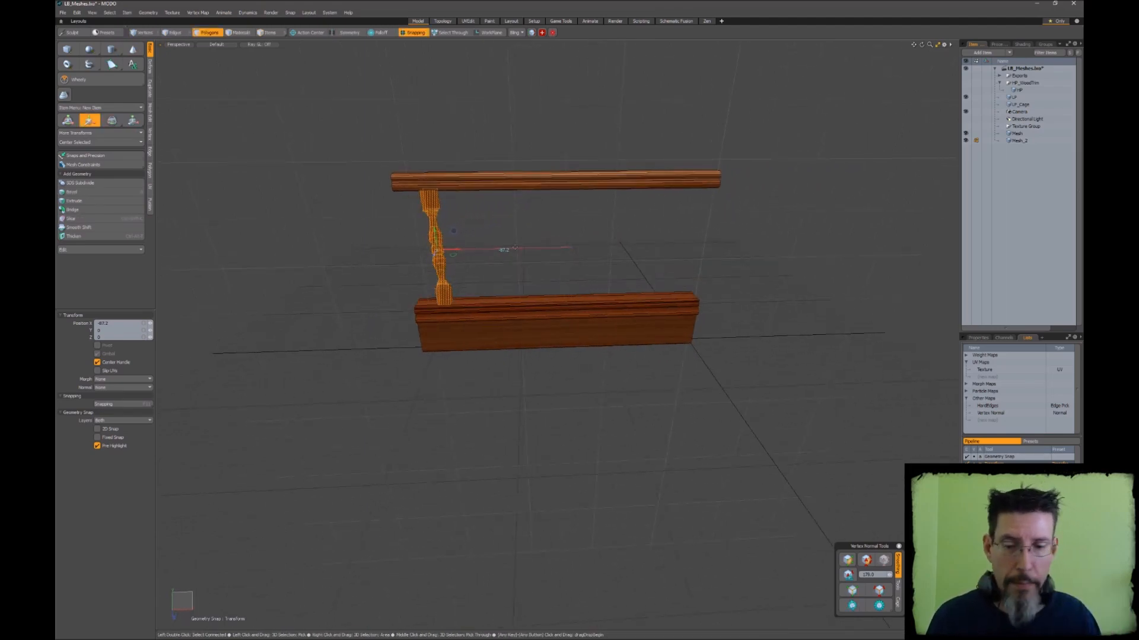
# Turn snapping off and clone the baluster in a line along X, distributing eight balusters evenly across the base
pyautogui.hotkey('ctrl', 'd')
pyautogui.click(557, 247)
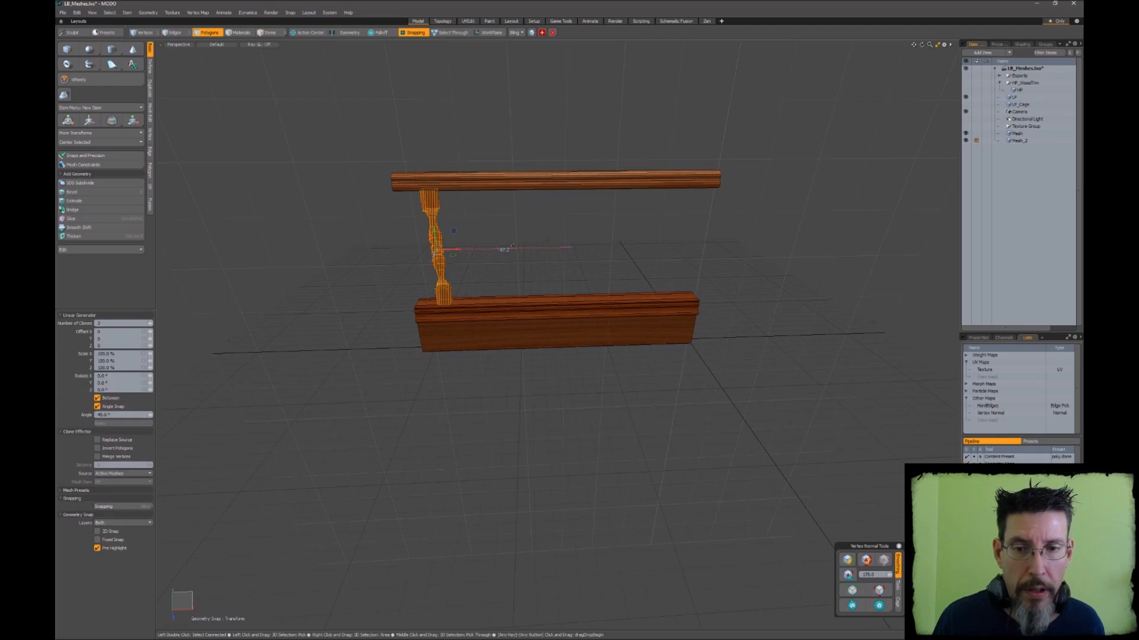
pyautogui.click(410, 33)
pyautogui.moveTo(449, 251)
pyautogui.mouseDown()
pyautogui.moveTo(698, 244)
pyautogui.moveTo(678, 245)
pyautogui.mouseUp()
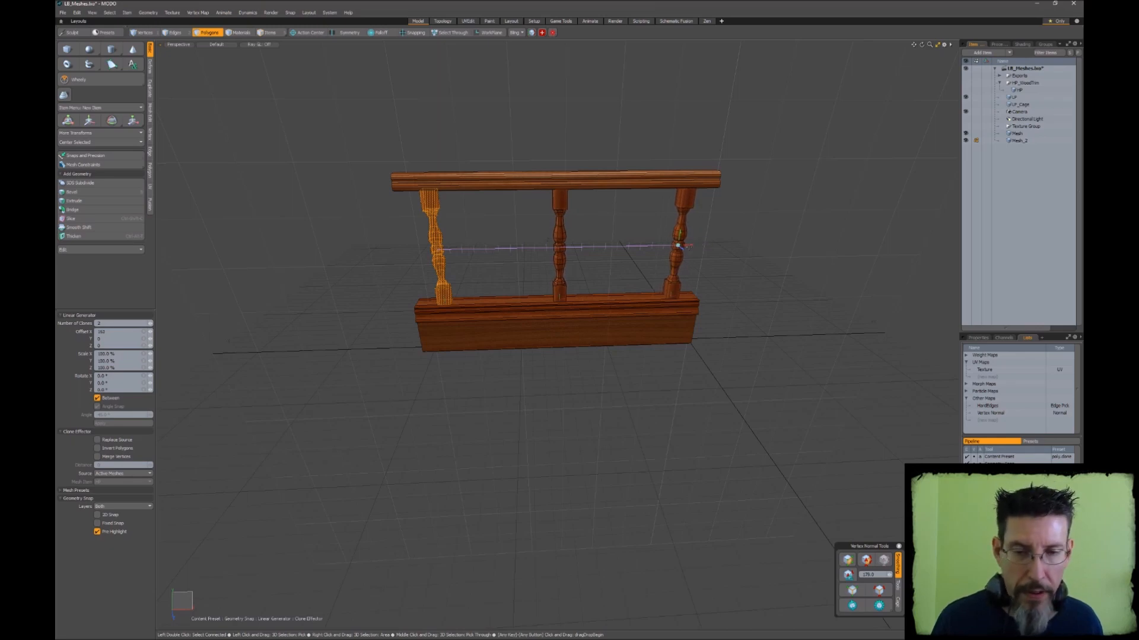
pyautogui.scroll(5, 688, 247)
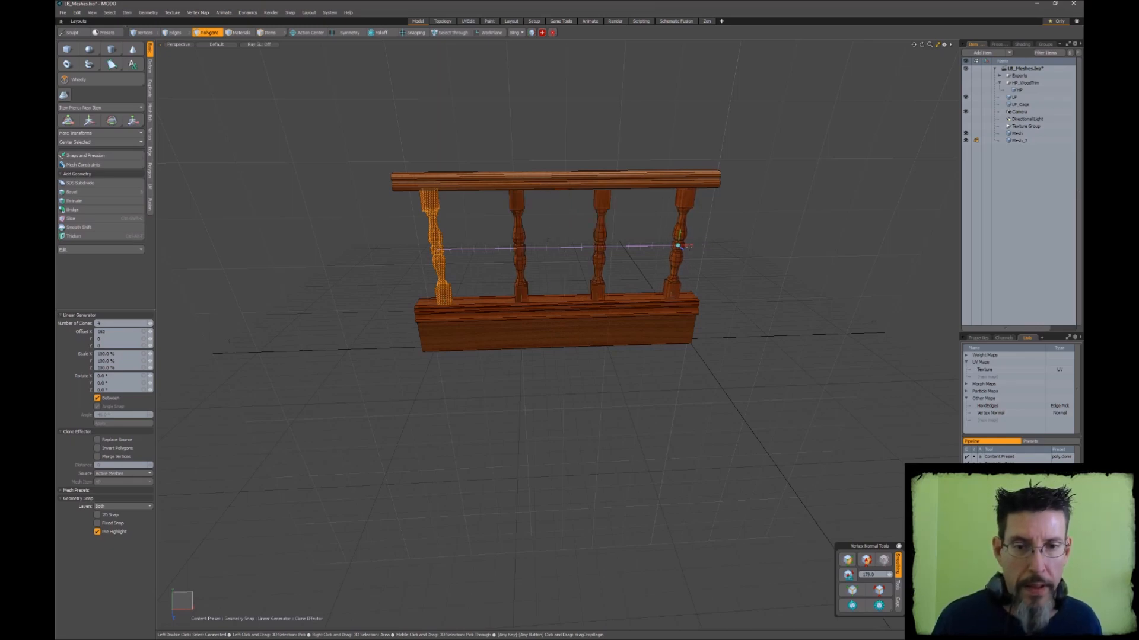
pyautogui.keyDown('alt'); pyautogui.moveTo(679, 246); pyautogui.dragTo(498, 208); pyautogui.keyUp('alt')
pyautogui.press('3')
pyautogui.press('space')
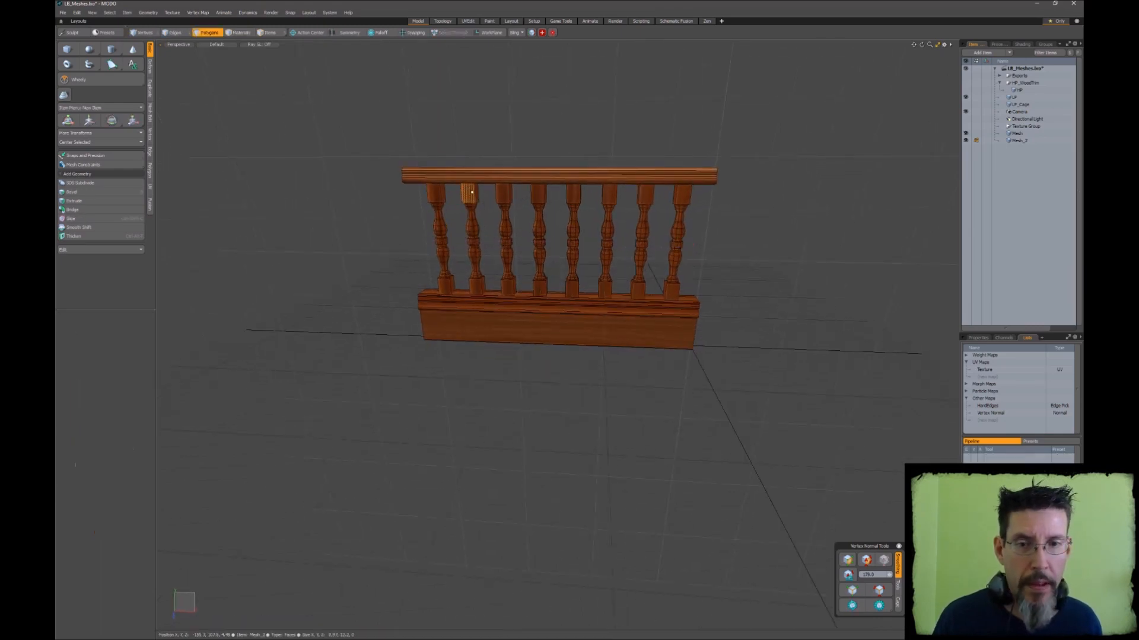
pyautogui.keyDown('alt'); pyautogui.moveTo(717, 218); pyautogui.dragTo(592, 249); pyautogui.keyUp('alt')
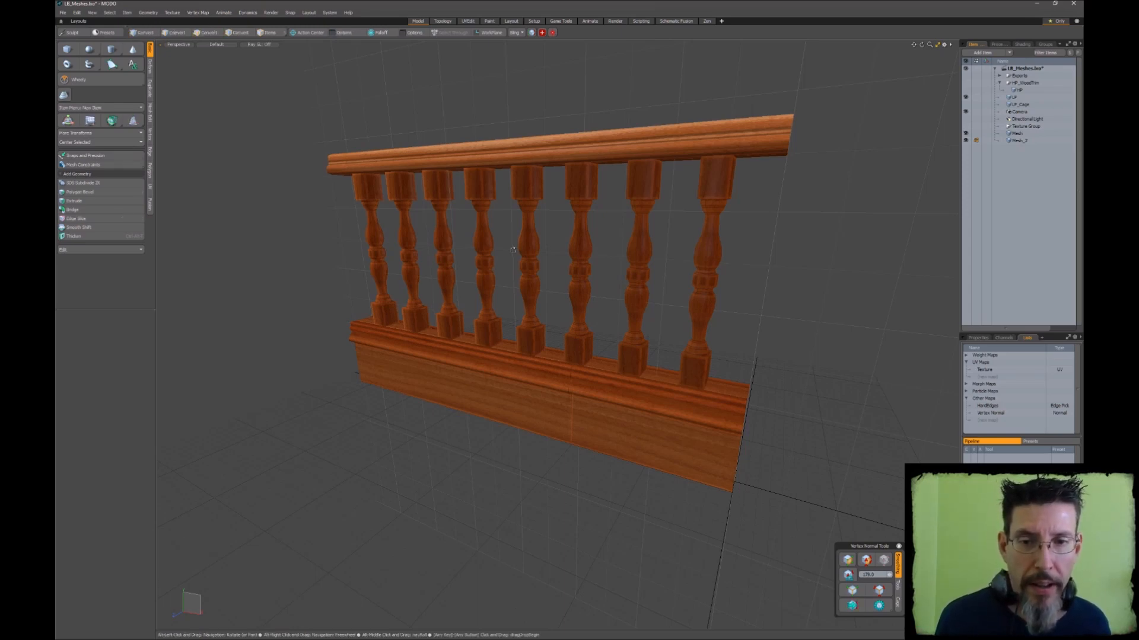
# Select every second baluster in full and flip the four of them as a group with the Scale tool
pyautogui.keyDown('alt'); pyautogui.moveTo(592, 249); pyautogui.dragTo(466, 195); pyautogui.keyUp('alt')
pyautogui.keyDown('alt'); pyautogui.moveTo(567, 188); pyautogui.dragTo(572, 237); pyautogui.keyUp('alt')
pyautogui.press('3')
pyautogui.scroll(5, 364, 176)
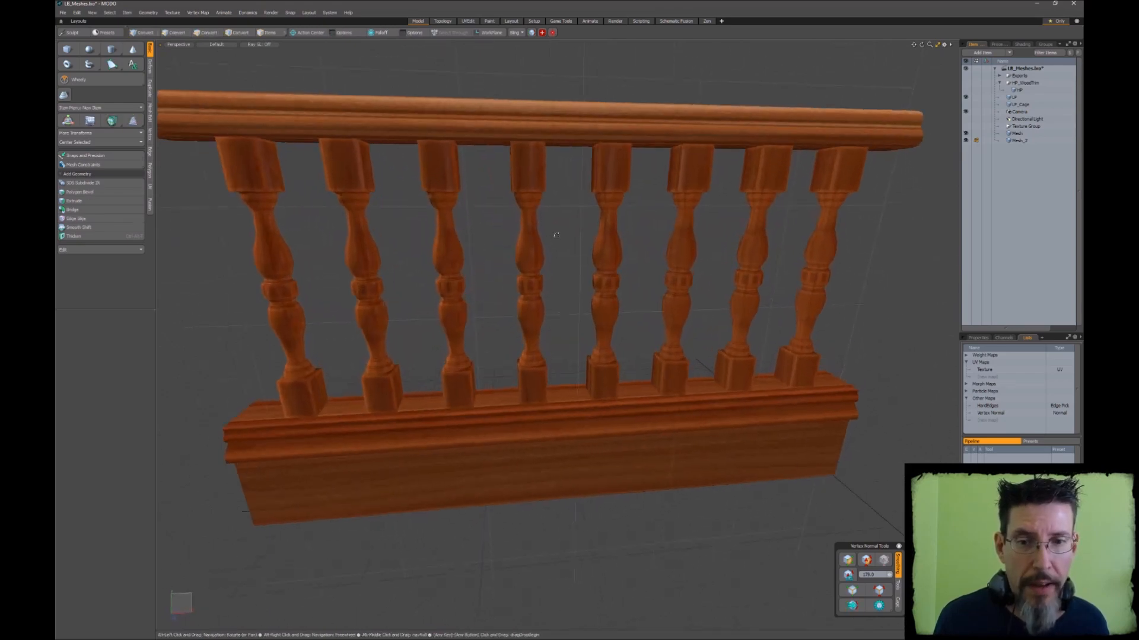
pyautogui.keyDown('shift'); pyautogui.click(532, 168); pyautogui.keyUp('shift')
pyautogui.keyDown('shift'); pyautogui.click(703, 169); pyautogui.keyUp('shift')
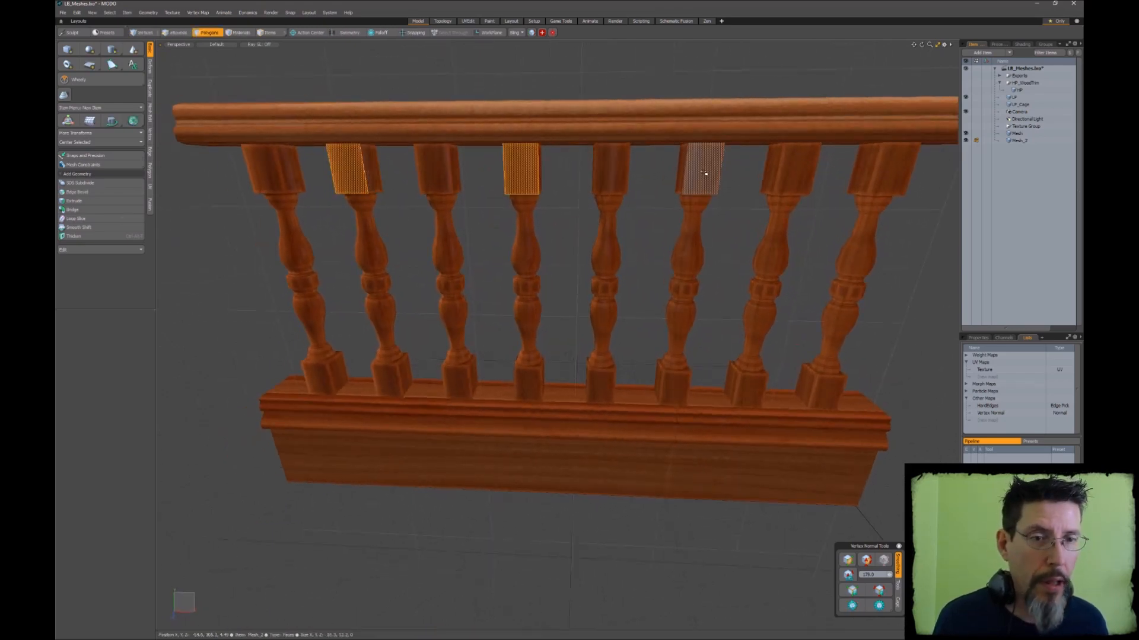
pyautogui.keyDown('shift'); pyautogui.click(892, 169); pyautogui.keyUp('shift')
pyautogui.press(']')
pyautogui.keyDown('alt'); pyautogui.moveTo(893, 172); pyautogui.dragTo(716, 209); pyautogui.keyUp('alt')
pyautogui.scroll(-4, 714, 194)
pyautogui.press('r')
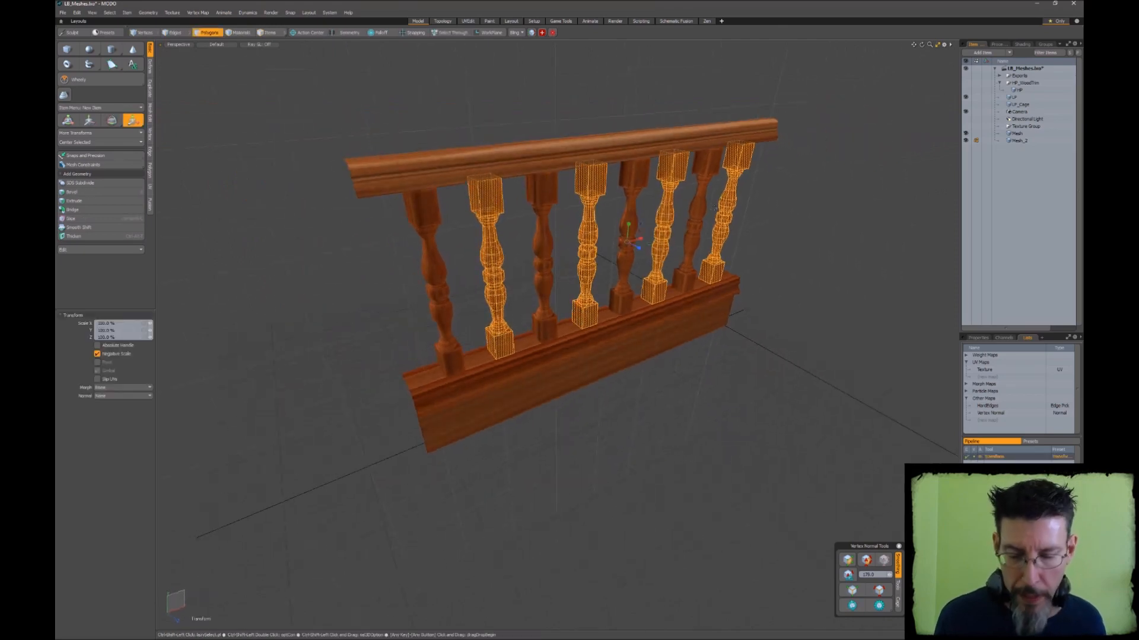
pyautogui.press('space')
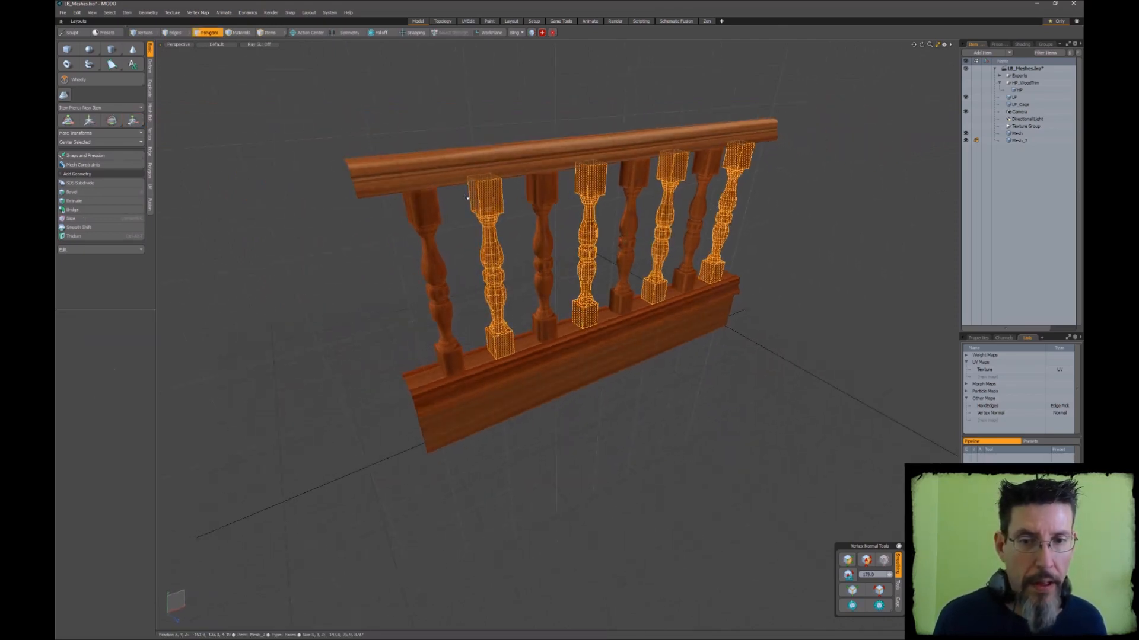
# Select the first, fourth and seventh balusters in full and flip them as a group with the Scale tool
pyautogui.hotkey('ctrl', 'z')
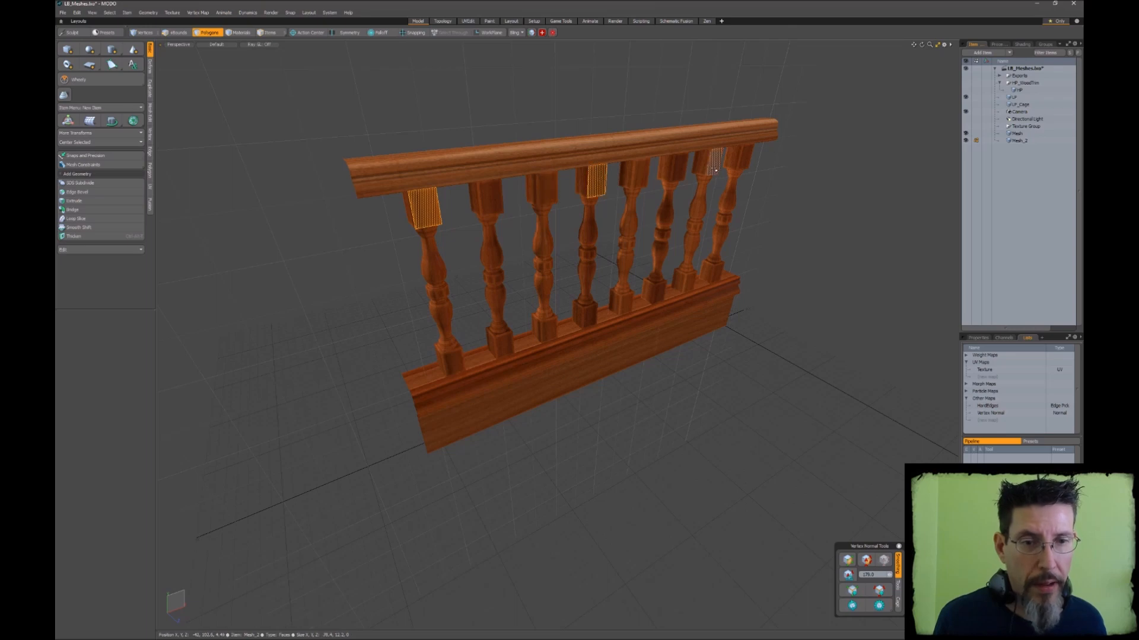
pyautogui.keyDown('shift'); pyautogui.doubleClick(715, 169); pyautogui.keyUp('shift')
pyautogui.press('r')
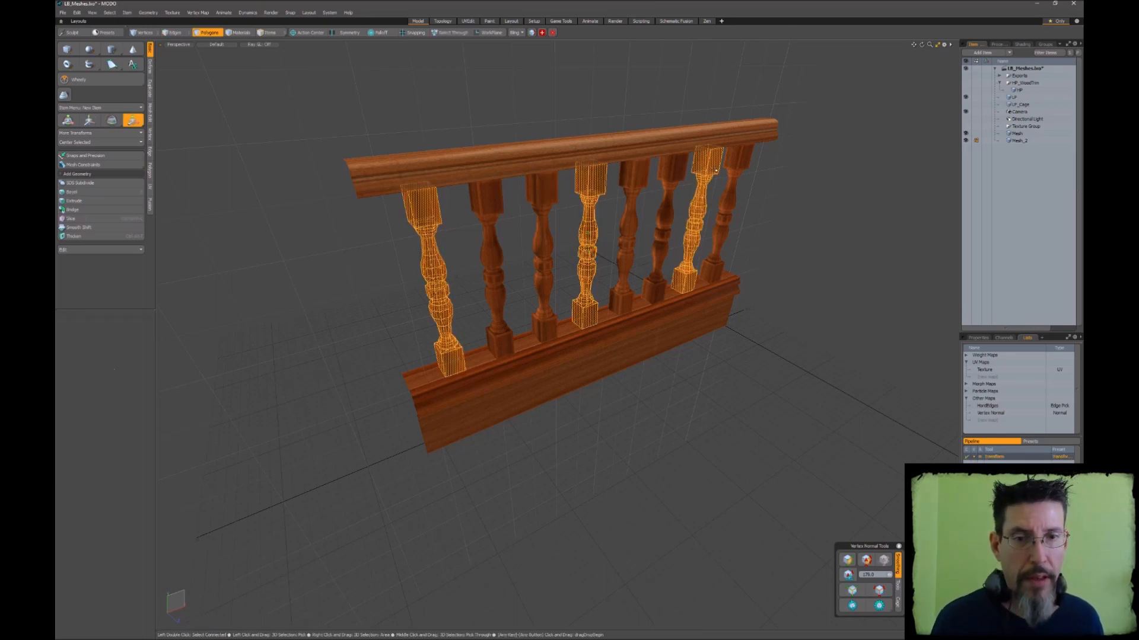
pyautogui.press('space')
pyautogui.click(765, 237)
# Update the vertex normals of the railing section and inspect its shading up close and around its ends
pyautogui.keyDown('alt'); pyautogui.moveTo(767, 253); pyautogui.dragTo(735, 261); pyautogui.keyUp('alt')
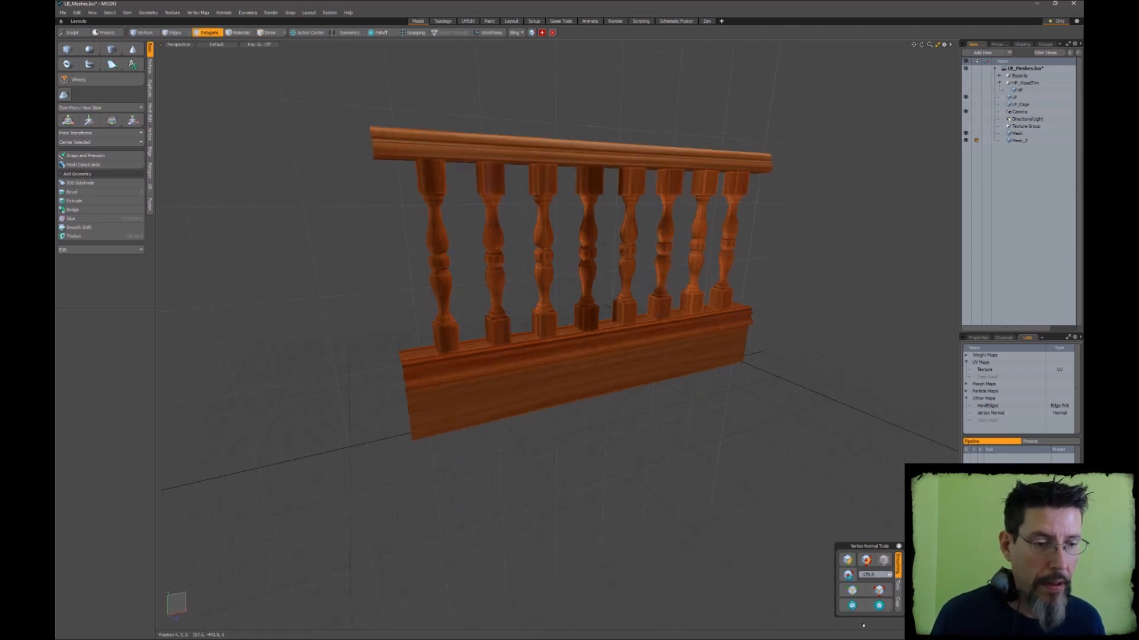
pyautogui.click(856, 607)
pyautogui.keyDown('alt'); pyautogui.moveTo(671, 299); pyautogui.dragTo(528, 279); pyautogui.keyUp('alt')
pyautogui.scroll(6, 694, 291)
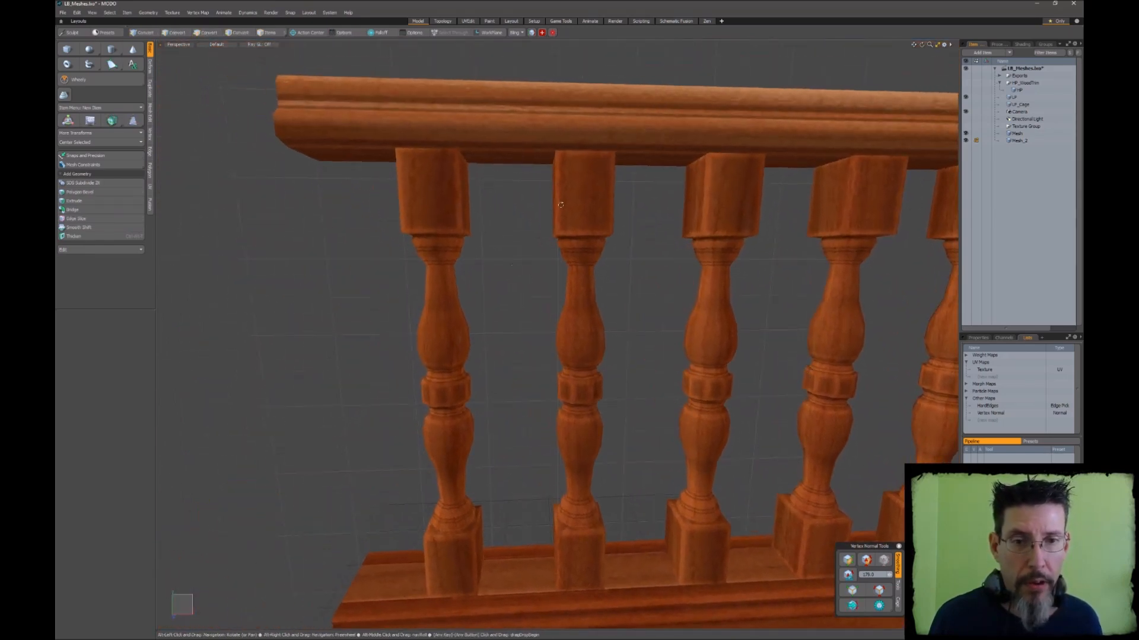
pyautogui.keyDown('alt'); pyautogui.keyDown('shift'); pyautogui.moveTo(579, 197); pyautogui.dragTo(249, 116); pyautogui.keyUp('shift'); pyautogui.keyUp('alt')
pyautogui.keyDown('alt'); pyautogui.keyDown('shift'); pyautogui.moveTo(745, 167); pyautogui.dragTo(533, 214); pyautogui.keyUp('shift'); pyautogui.keyUp('alt')
pyautogui.scroll(-6, 584, 157)
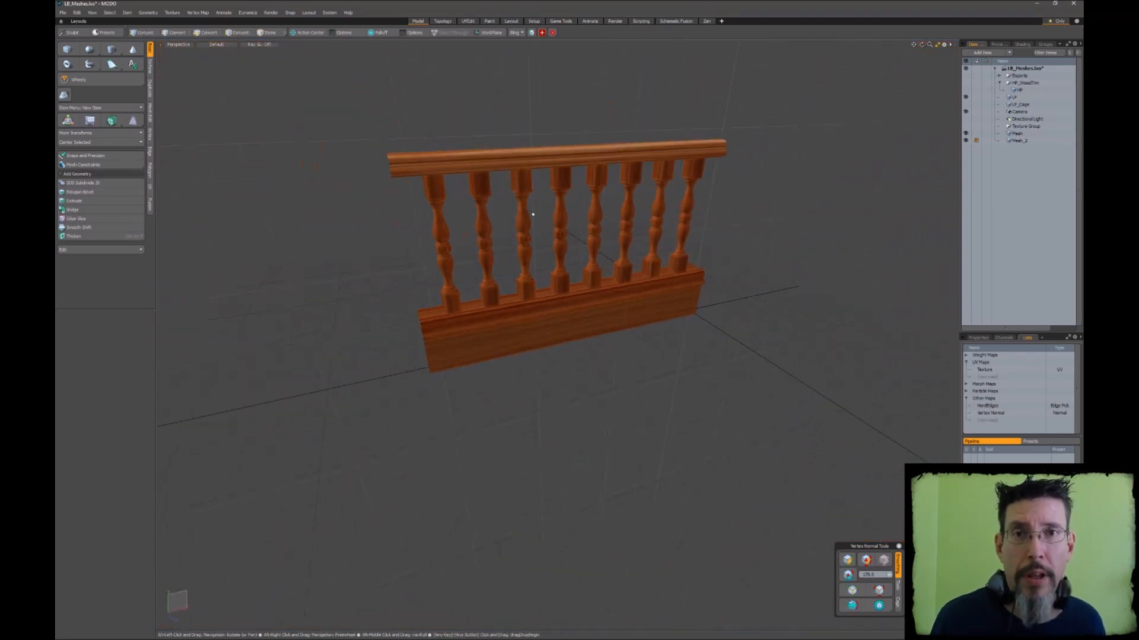
pyautogui.keyDown('alt'); pyautogui.moveTo(775, 216); pyautogui.dragTo(545, 379); pyautogui.keyUp('alt')
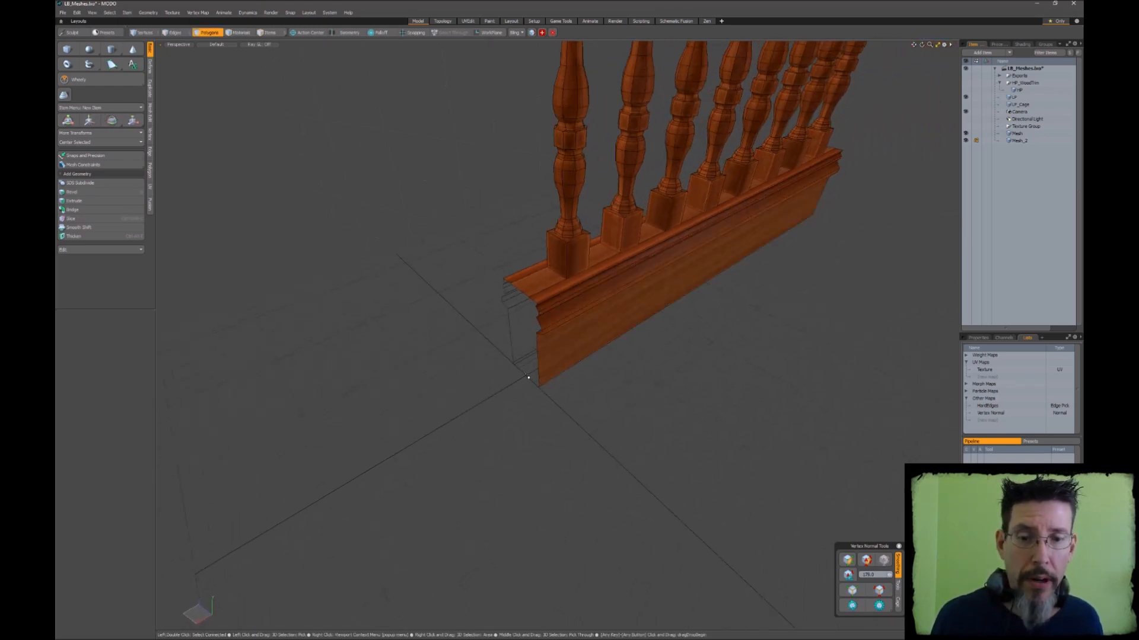
pyautogui.scroll(-5, 528, 377)
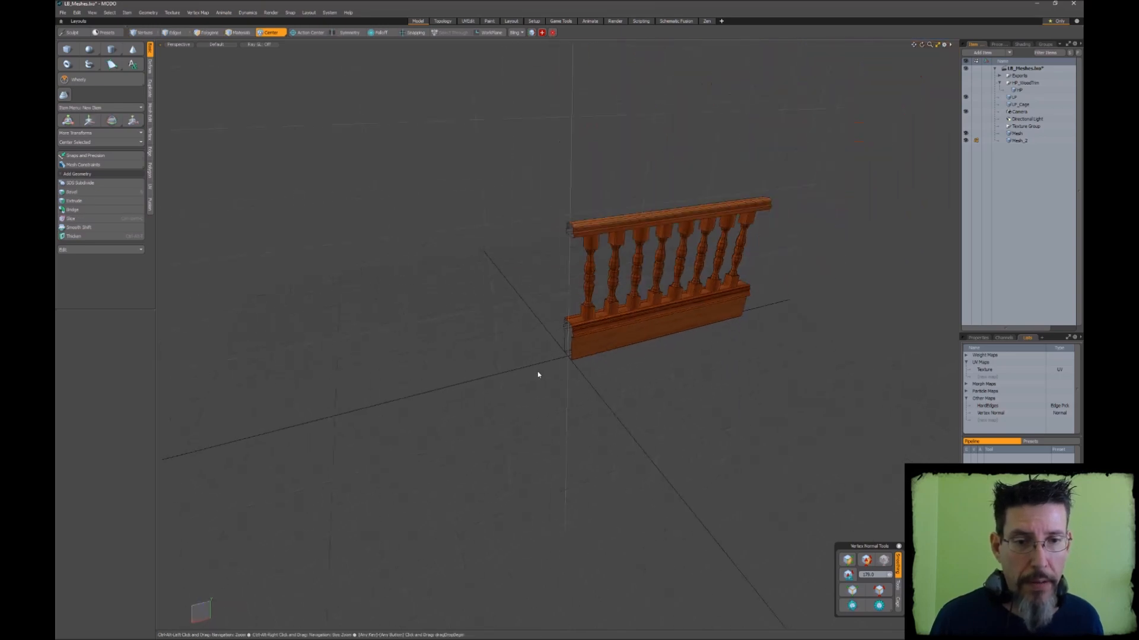
# Select the newel post mesh and the railing mesh together so both are active for editing
pyautogui.keyDown('alt'); pyautogui.moveTo(536, 374); pyautogui.dragTo(526, 347); pyautogui.keyUp('alt')
pyautogui.click(572, 315)
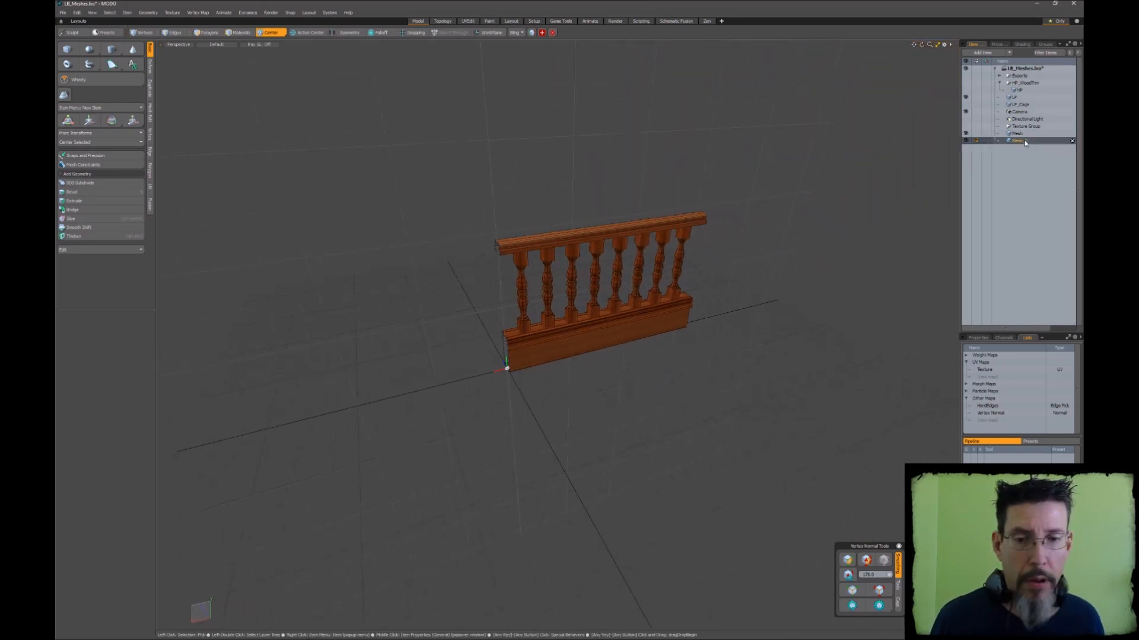
pyautogui.scroll(2, 573, 314)
pyautogui.keyDown('alt'); pyautogui.moveTo(573, 314); pyautogui.dragTo(592, 318); pyautogui.keyUp('alt')
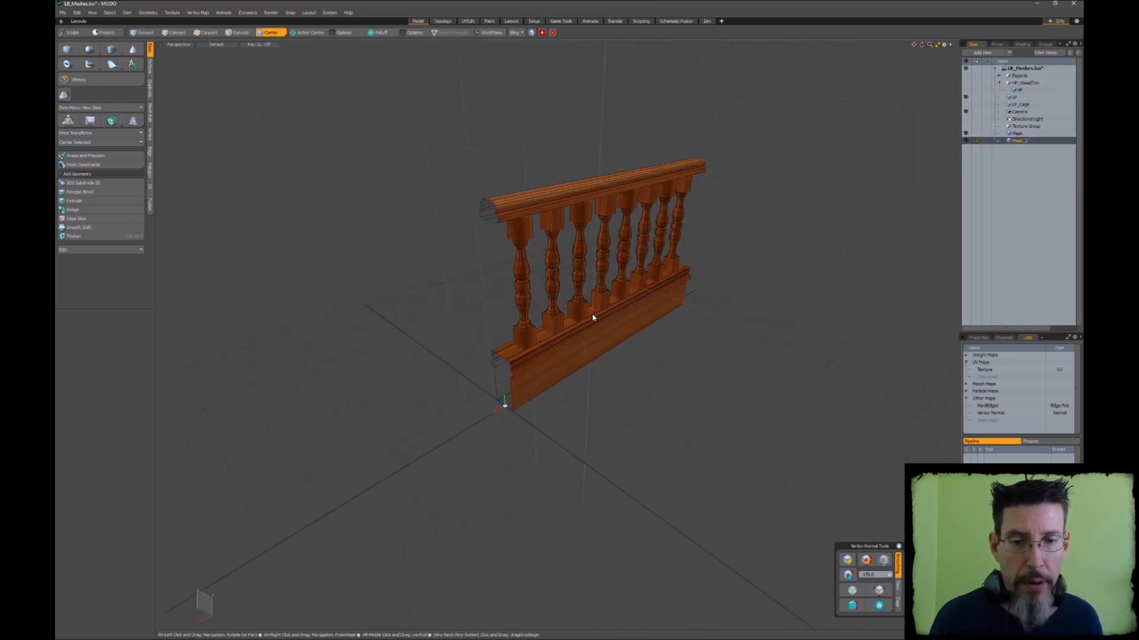
pyautogui.click(1018, 134)
pyautogui.keyDown('alt'); pyautogui.moveTo(564, 238); pyautogui.dragTo(600, 239); pyautogui.keyUp('alt')
pyautogui.scroll(3, 600, 239)
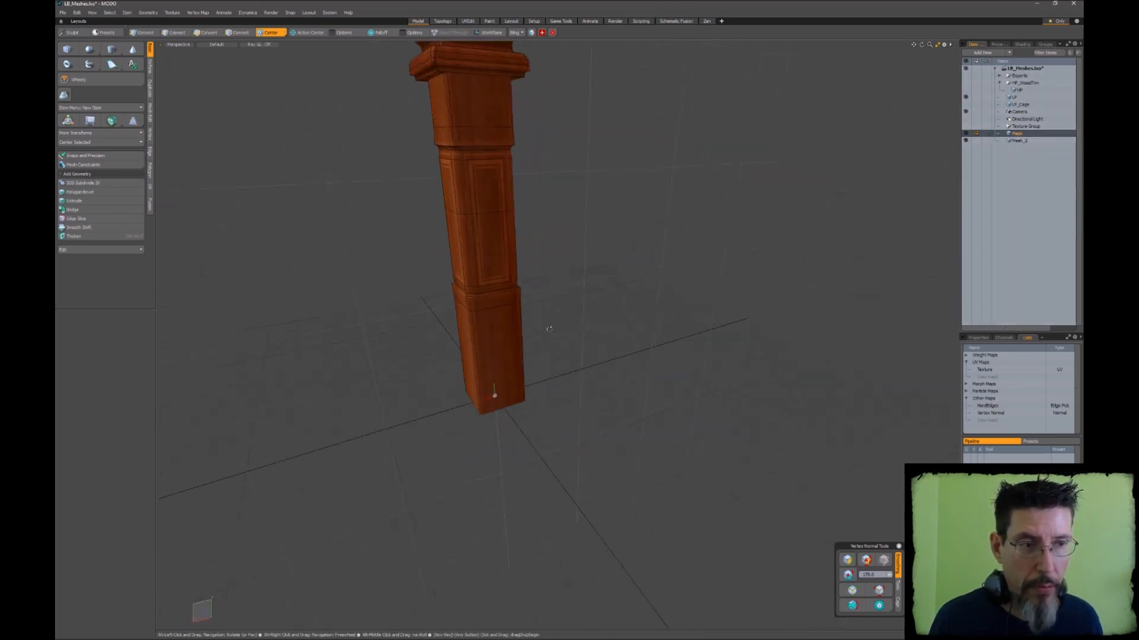
pyautogui.keyDown('ctrl'); pyautogui.click(1018, 141); pyautogui.keyUp('ctrl')
pyautogui.keyDown('alt'); pyautogui.moveTo(652, 220); pyautogui.dragTo(619, 161); pyautogui.keyUp('alt')
pyautogui.scroll(3, 673, 214)
pyautogui.scroll(5, 587, 204)
pyautogui.moveTo(532, 167)
pyautogui.keyDown('alt'); pyautogui.mouseDown()
pyautogui.moveTo(523, 142)
pyautogui.moveTo(549, 173)
pyautogui.mouseUp(); pyautogui.keyUp('alt')
# Select the newel post's shaft and cap in full and lower them until the cap sits just above the handrail
pyautogui.press('3')
pyautogui.click(523, 142)
pyautogui.doubleClick(523, 142)
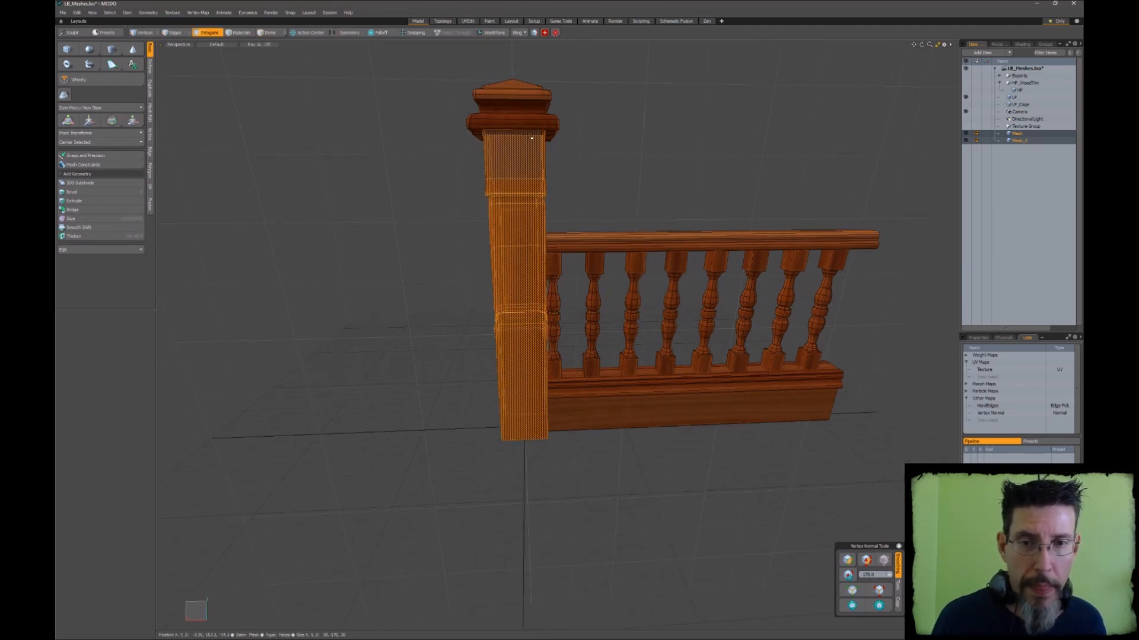
pyautogui.click(520, 113)
pyautogui.doubleClick(520, 114)
pyautogui.keyDown('alt'); pyautogui.moveTo(520, 113); pyautogui.dragTo(521, 229); pyautogui.keyUp('alt')
pyautogui.press('w')
pyautogui.hotkey('ctrl', 'z')
pyautogui.hotkey('ctrl', 'z')
pyautogui.hotkey('ctrl', 'z')
pyautogui.moveTo(519, 279); pyautogui.dragTo(520, 357)
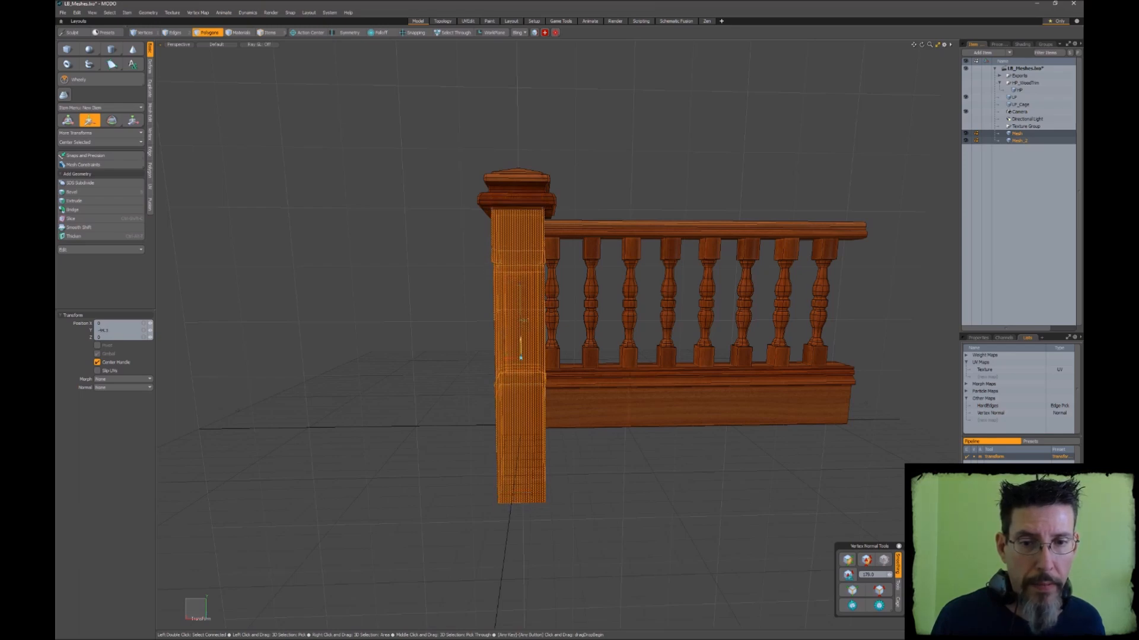
pyautogui.press('space')
pyautogui.click(551, 439)
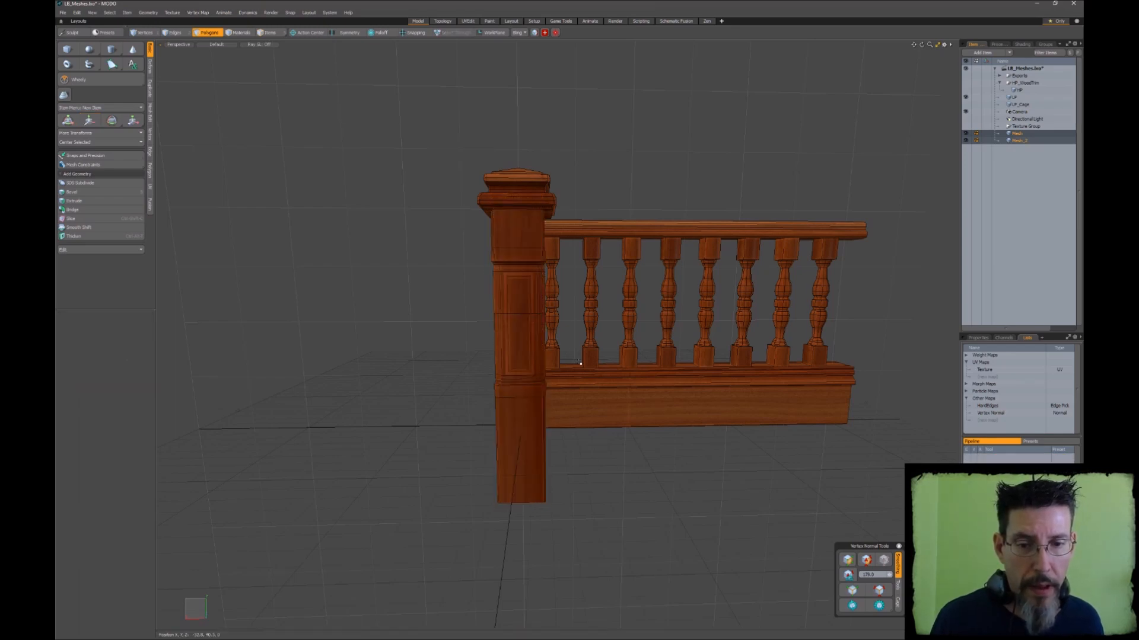
# Select the newel post's bottom vertices and raise them to the railing base's lower edge with Slip UVs enabled
pyautogui.keyDown('alt'); pyautogui.moveTo(552, 439); pyautogui.dragTo(547, 386); pyautogui.keyUp('alt')
pyautogui.moveTo(605, 415); pyautogui.dragTo(605, 415, button='right')
pyautogui.press('y')
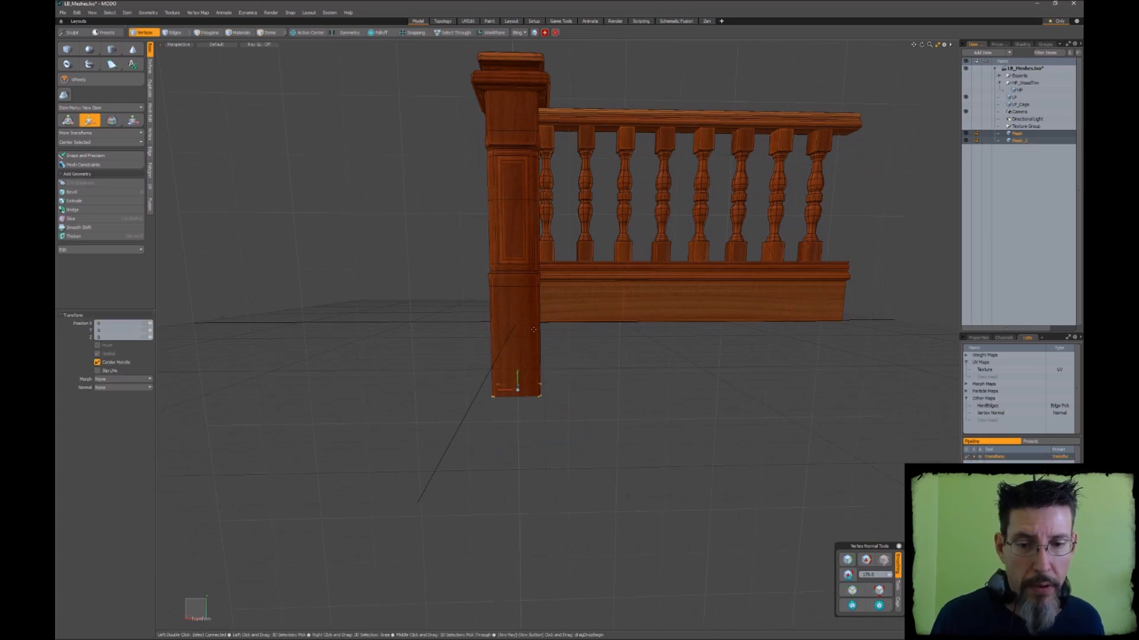
pyautogui.keyDown('alt'); pyautogui.moveTo(605, 415); pyautogui.dragTo(534, 409); pyautogui.keyUp('alt')
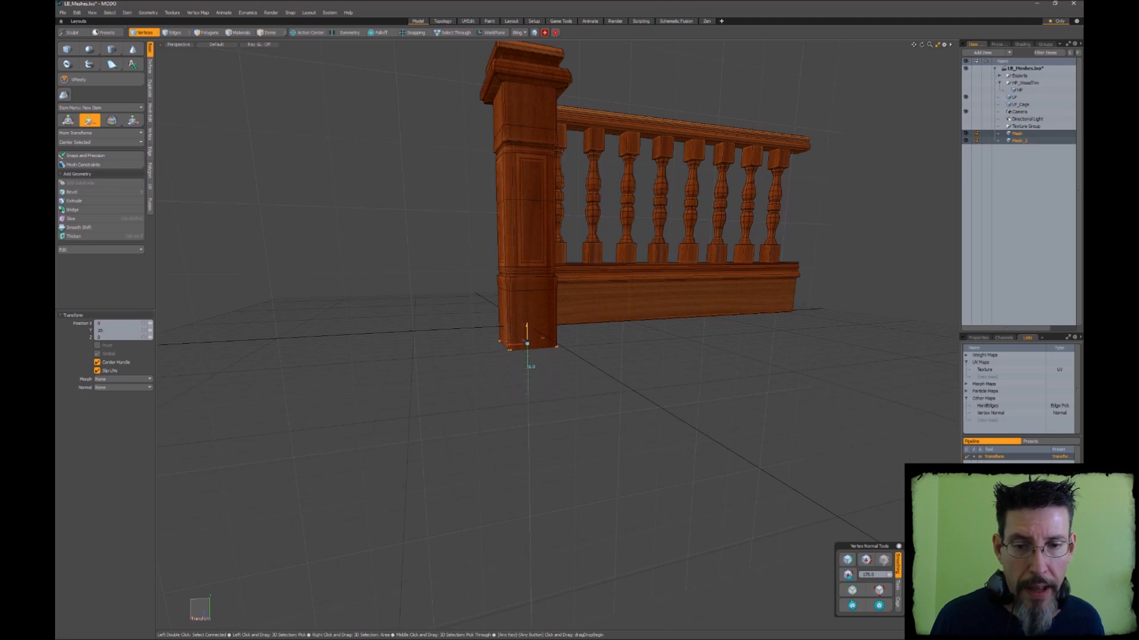
pyautogui.scroll(6, 522, 356)
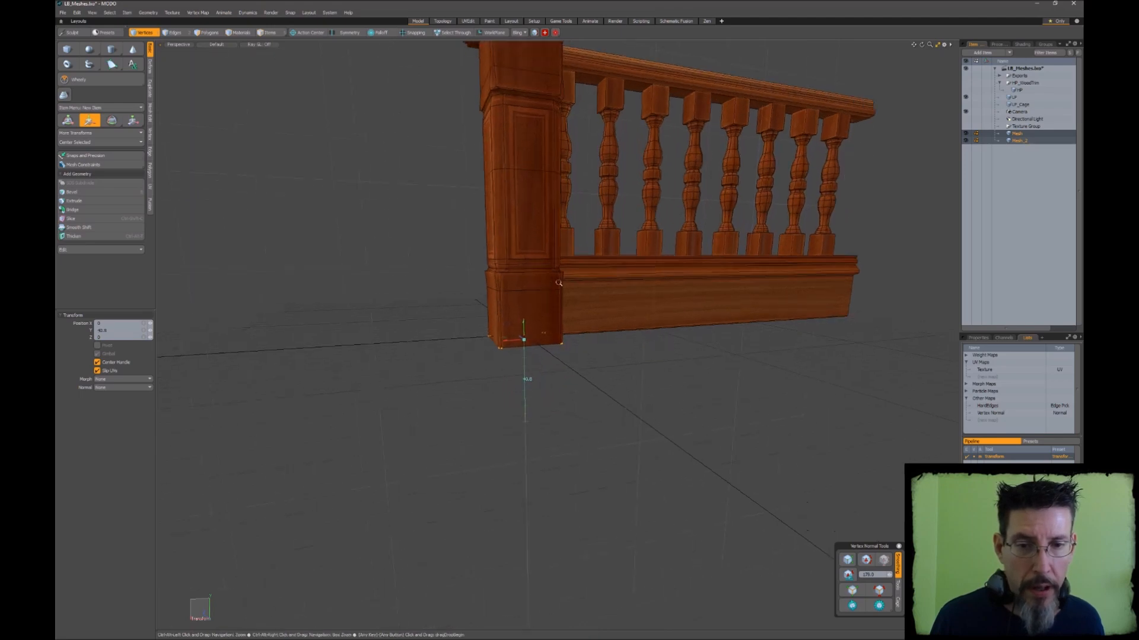
pyautogui.keyDown('alt'); pyautogui.moveTo(547, 302); pyautogui.dragTo(570, 306); pyautogui.keyUp('alt')
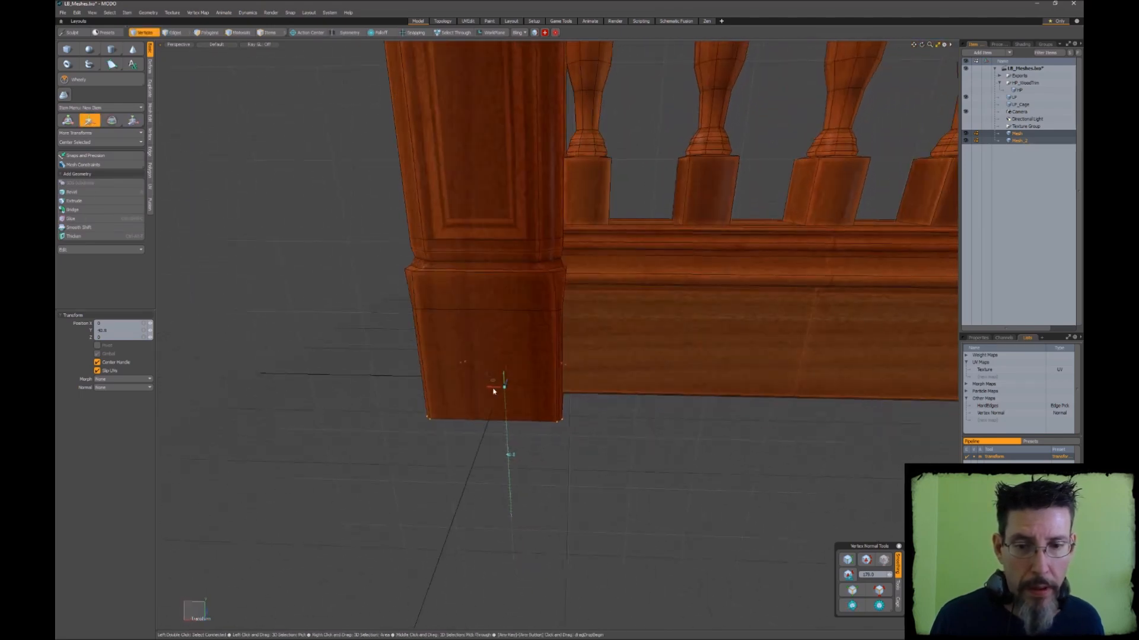
pyautogui.keyDown('alt'); pyautogui.moveTo(551, 394); pyautogui.dragTo(588, 373); pyautogui.keyUp('alt')
# Turn on snapping to line up the post's bottom vertices with the railing base, and turn snapping off again
pyautogui.press('x')
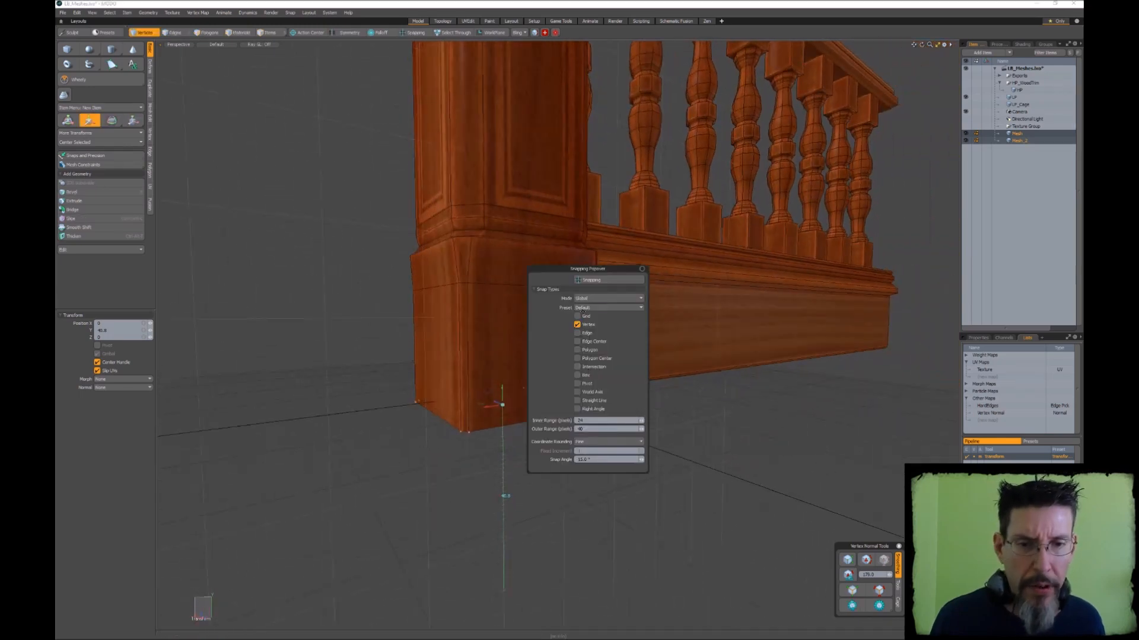
pyautogui.keyDown('alt'); pyautogui.moveTo(522, 380); pyautogui.dragTo(488, 361); pyautogui.keyUp('alt')
pyautogui.scroll(-3, 490, 322)
pyautogui.keyDown('alt'); pyautogui.keyDown('shift'); pyautogui.moveTo(490, 322); pyautogui.dragTo(447, 348); pyautogui.keyUp('shift'); pyautogui.keyUp('alt')
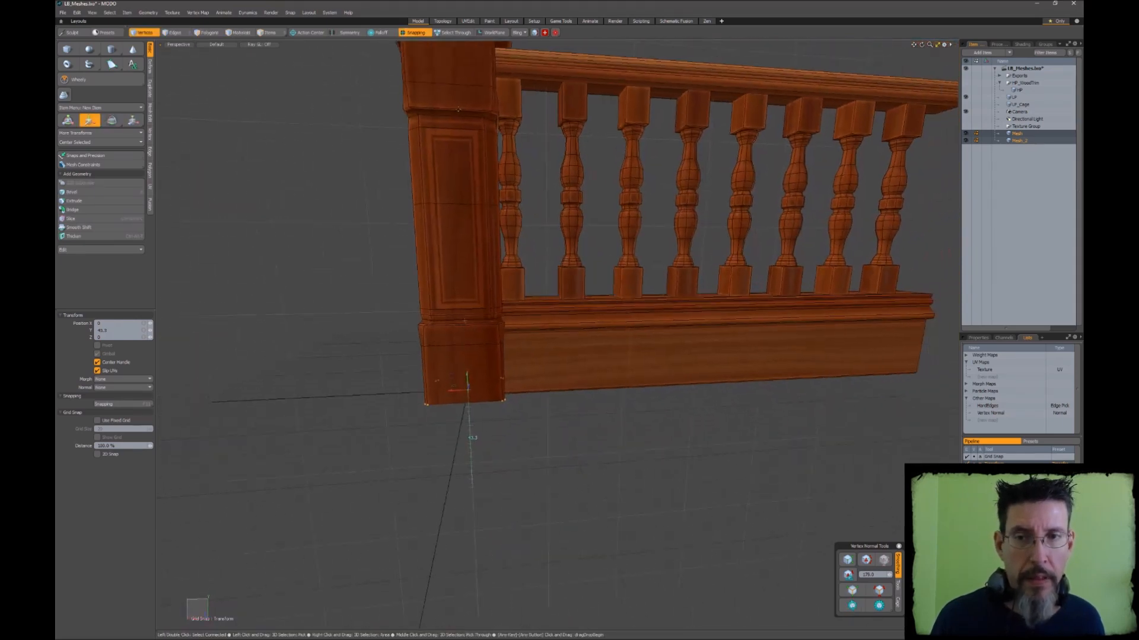
pyautogui.click(416, 33)
pyautogui.press('q')
# Inspect the assembled post and railing, and examine the trim pieces and wide flat panel in the LP mesh
pyautogui.scroll(-3, 632, 155)
pyautogui.keyDown('alt'); pyautogui.moveTo(631, 155); pyautogui.dragTo(517, 171); pyautogui.keyUp('alt')
pyautogui.scroll(2, 567, 180)
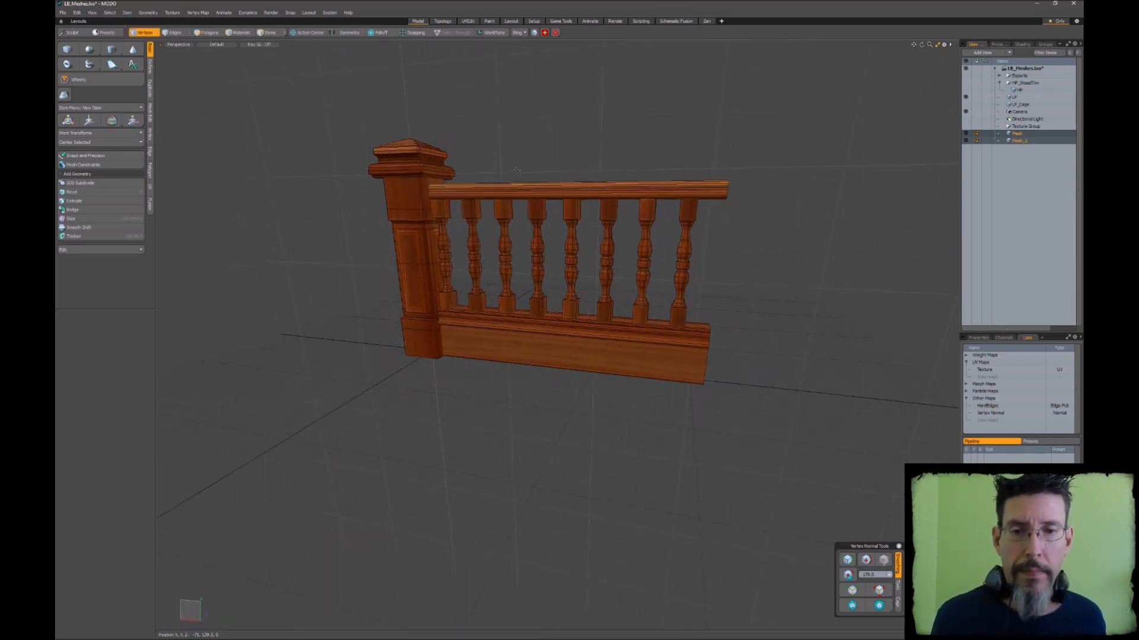
pyautogui.keyDown('alt'); pyautogui.moveTo(517, 171); pyautogui.dragTo(551, 183); pyautogui.keyUp('alt')
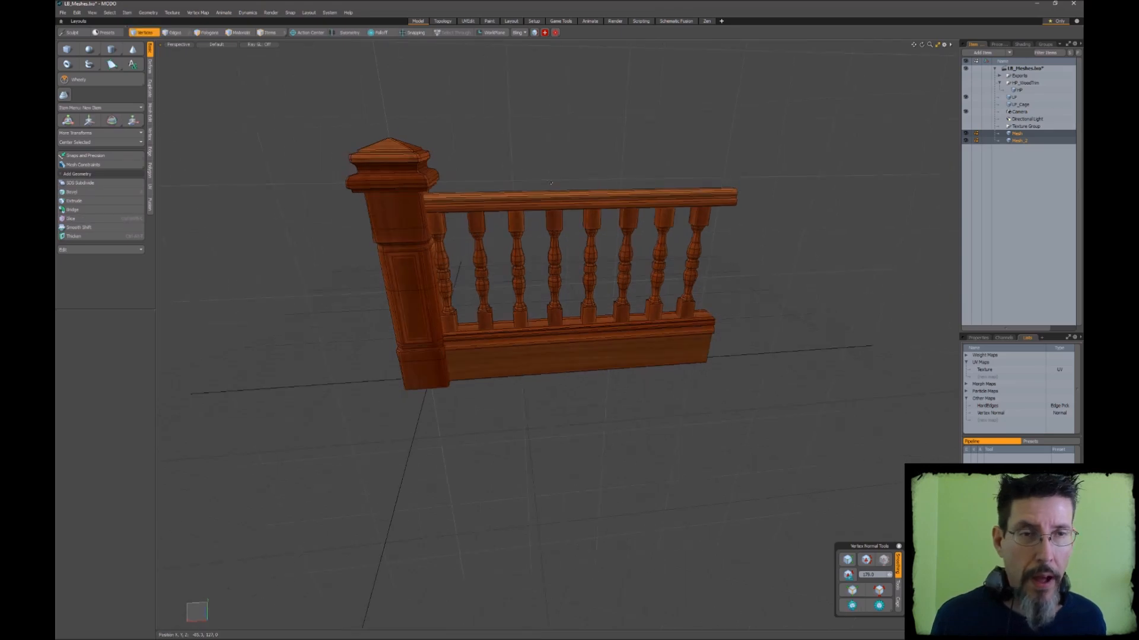
pyautogui.click(1034, 98)
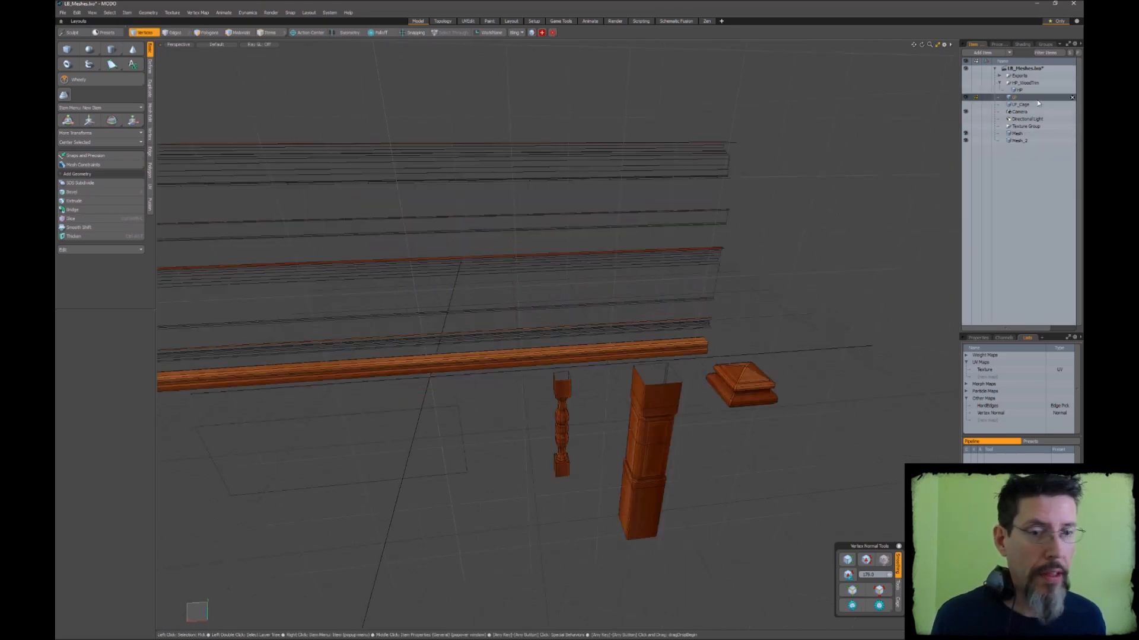
pyautogui.keyDown('alt'); pyautogui.keyDown('shift'); pyautogui.moveTo(522, 332); pyautogui.dragTo(522, 256); pyautogui.keyUp('shift'); pyautogui.keyUp('alt')
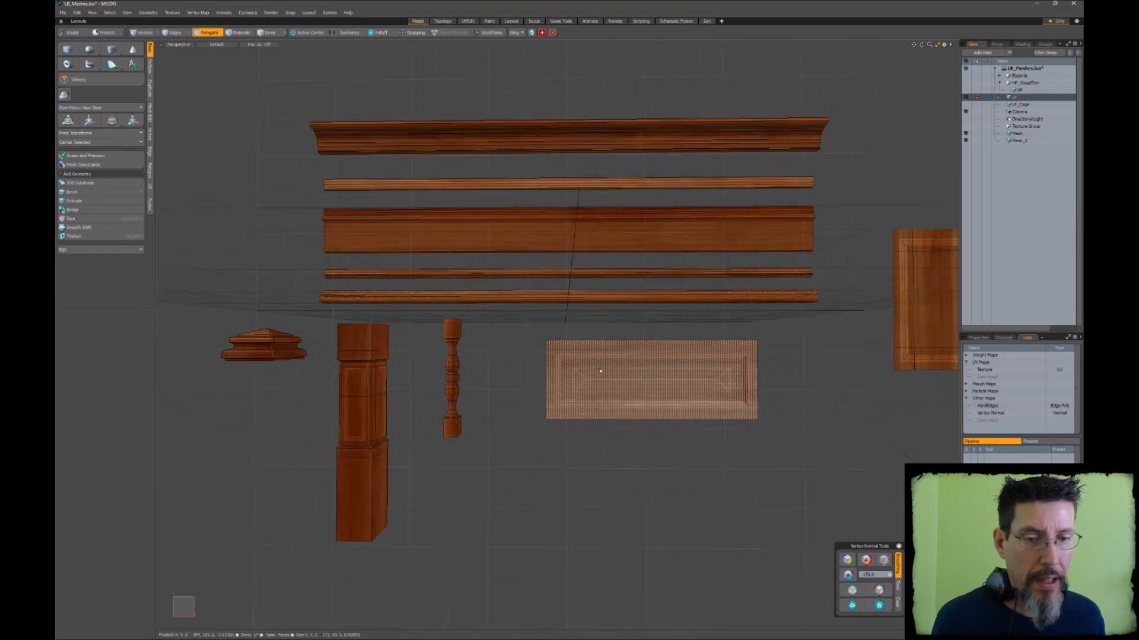
pyautogui.click(600, 371)
pyautogui.keyDown('alt'); pyautogui.moveTo(600, 371); pyautogui.dragTo(637, 348); pyautogui.keyUp('alt')
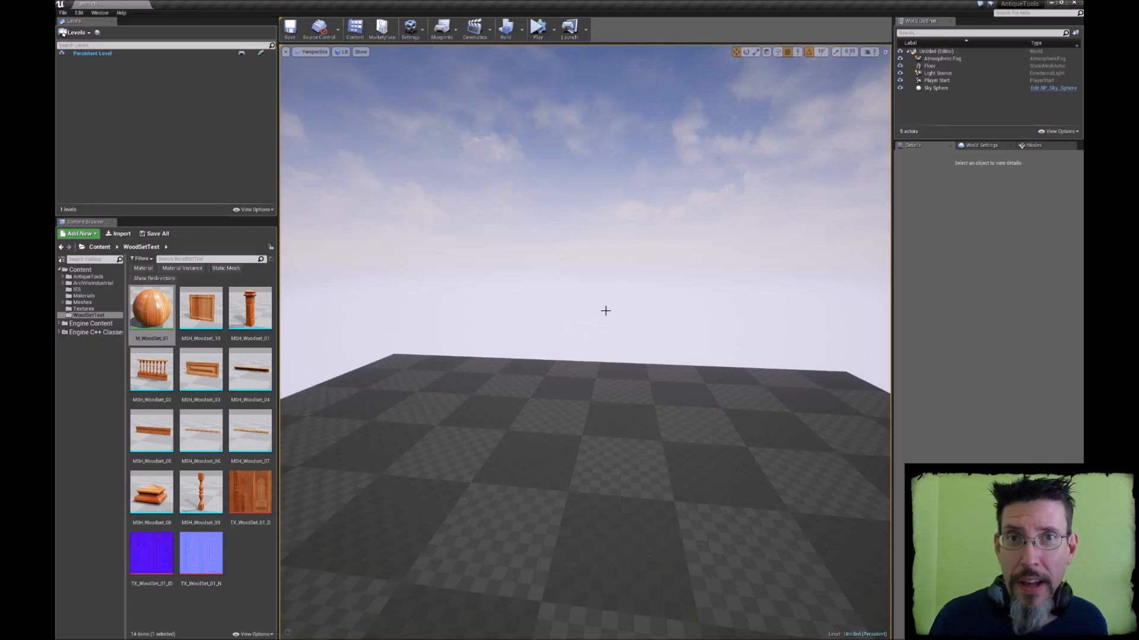
# Switch to Unreal Engine and inspect the railing mesh MSH_Woodset_02 from several angles in its mesh editor
pyautogui.moveTo(605, 311)
pyautogui.mouseDown(button='right')
pyautogui.moveTo(572, 305)
pyautogui.moveTo(605, 295)
pyautogui.mouseUp(button='right')
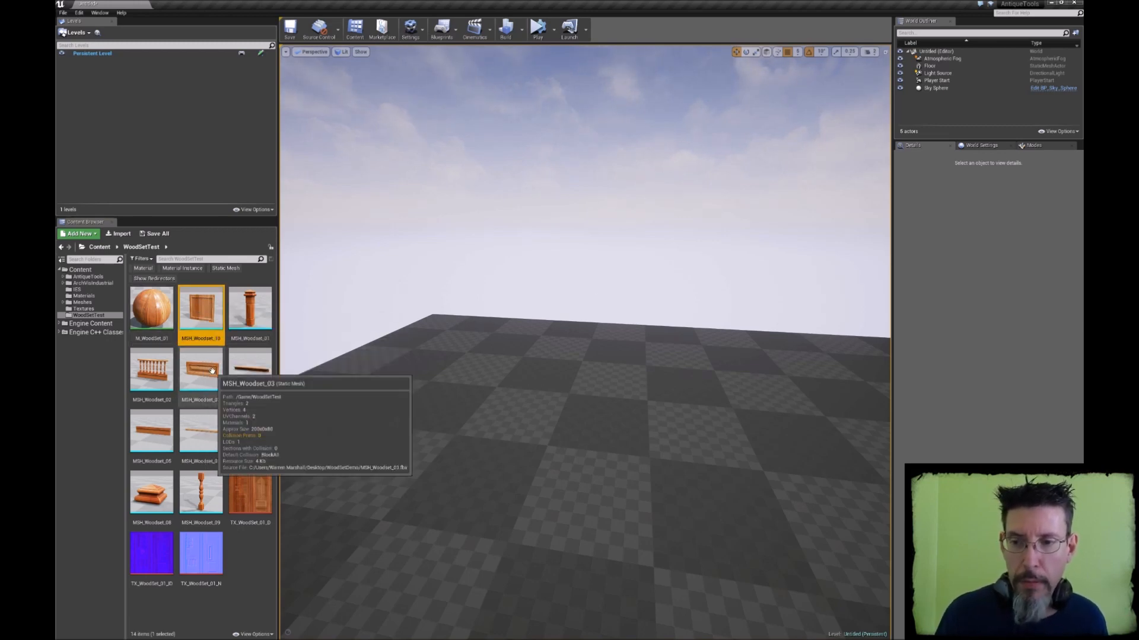
pyautogui.click(152, 370)
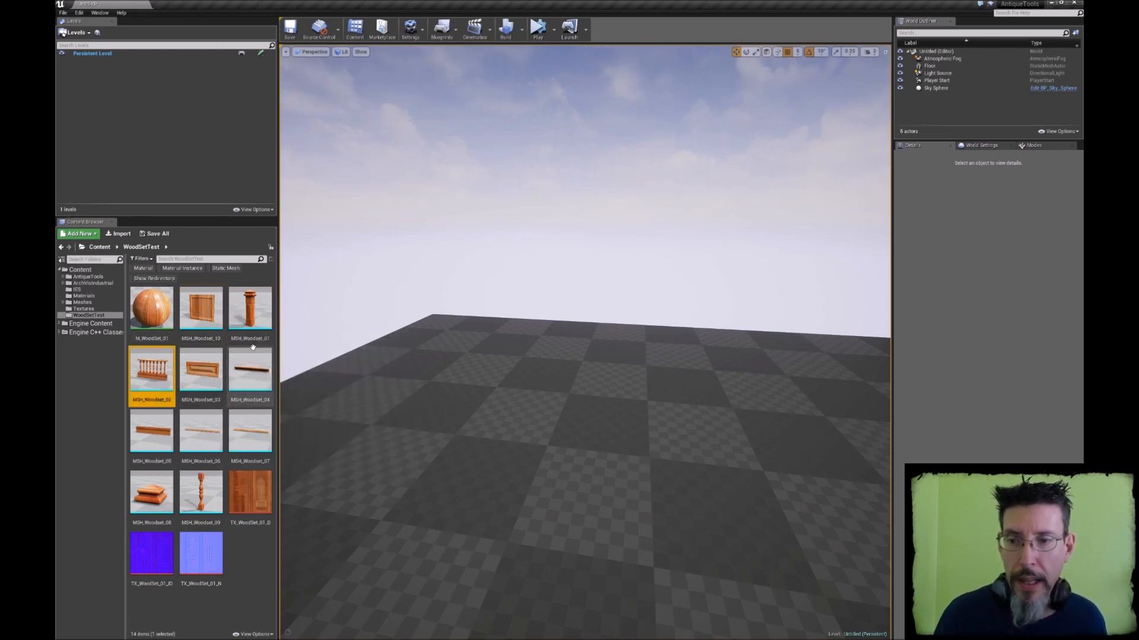
pyautogui.doubleClick(152, 370)
pyautogui.moveTo(558, 332); pyautogui.dragTo(670, 338)
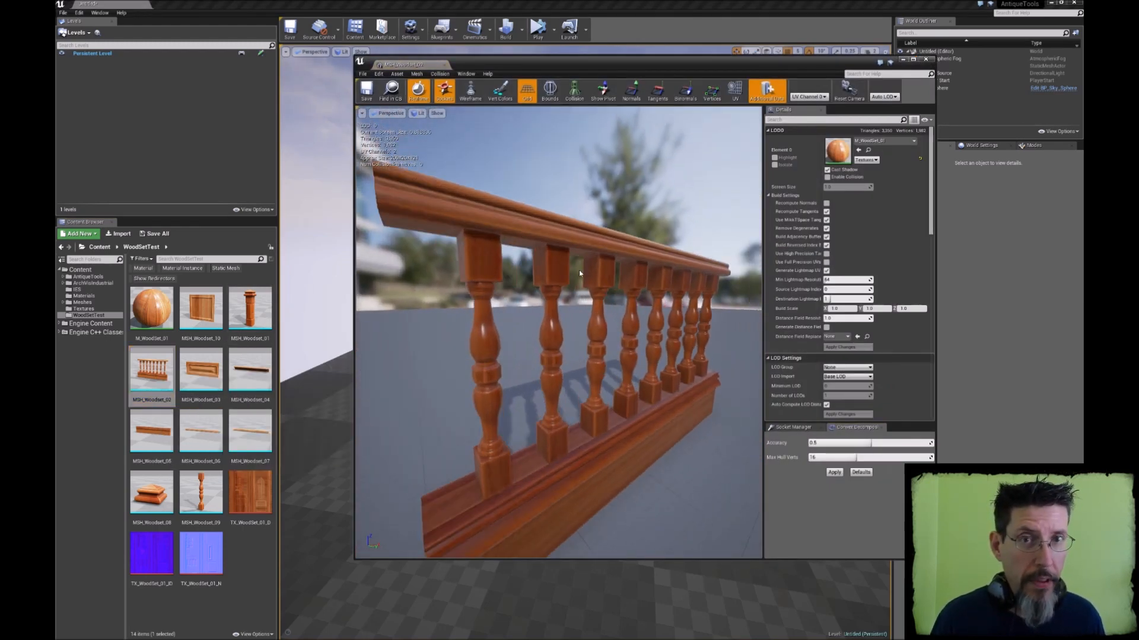
pyautogui.click(925, 59)
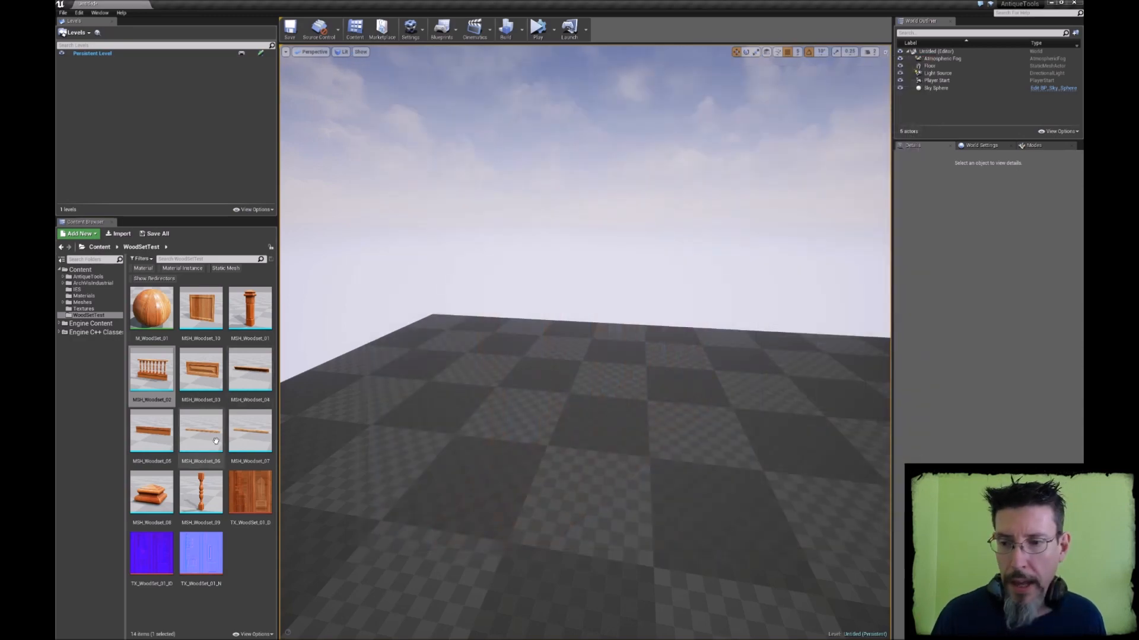
# Inspect the panel mesh MSH_Woodset_03 and the baluster mesh MSH_Woodset_09 in their mesh editors
pyautogui.doubleClick(199, 374)
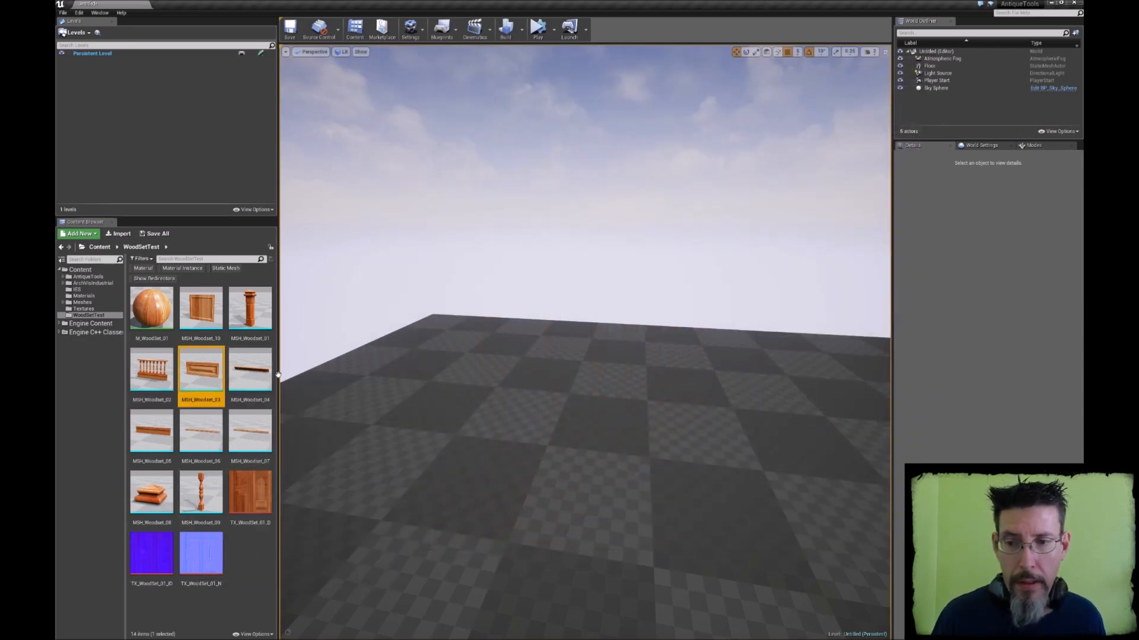
pyautogui.moveTo(557, 356); pyautogui.dragTo(534, 356)
pyautogui.click(925, 60)
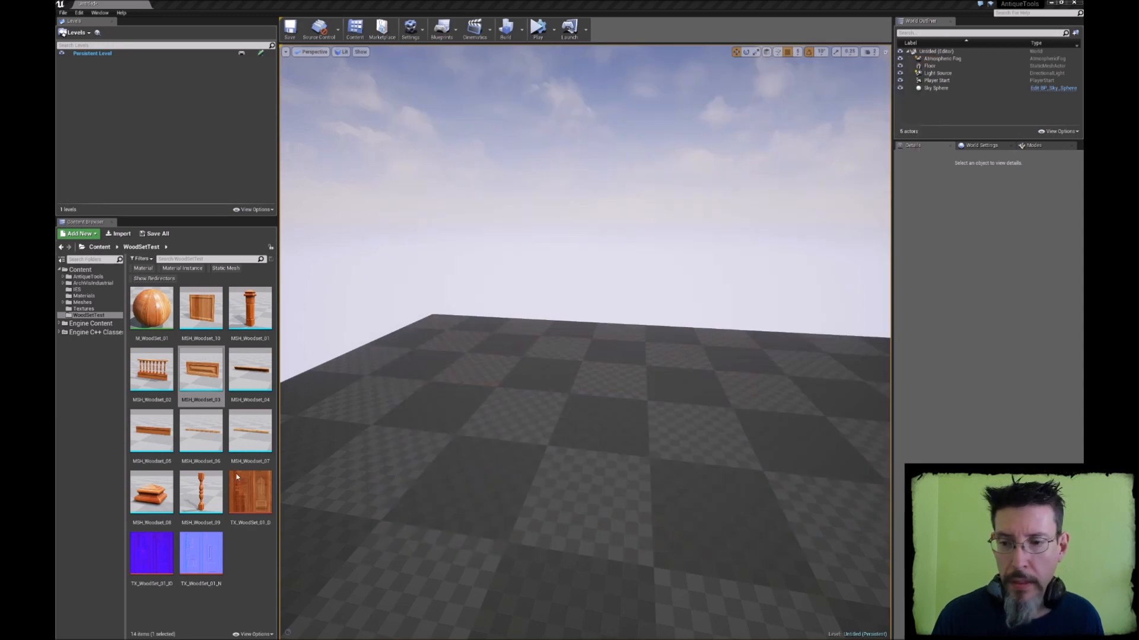
pyautogui.doubleClick(201, 492)
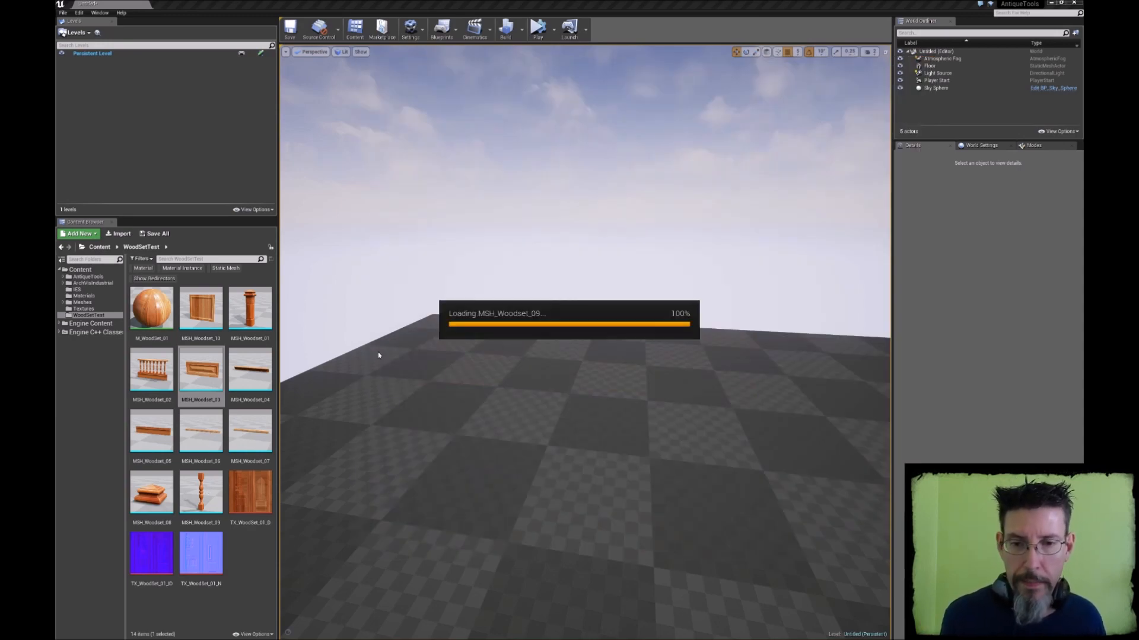
pyautogui.moveTo(558, 332); pyautogui.dragTo(661, 324, button='right')
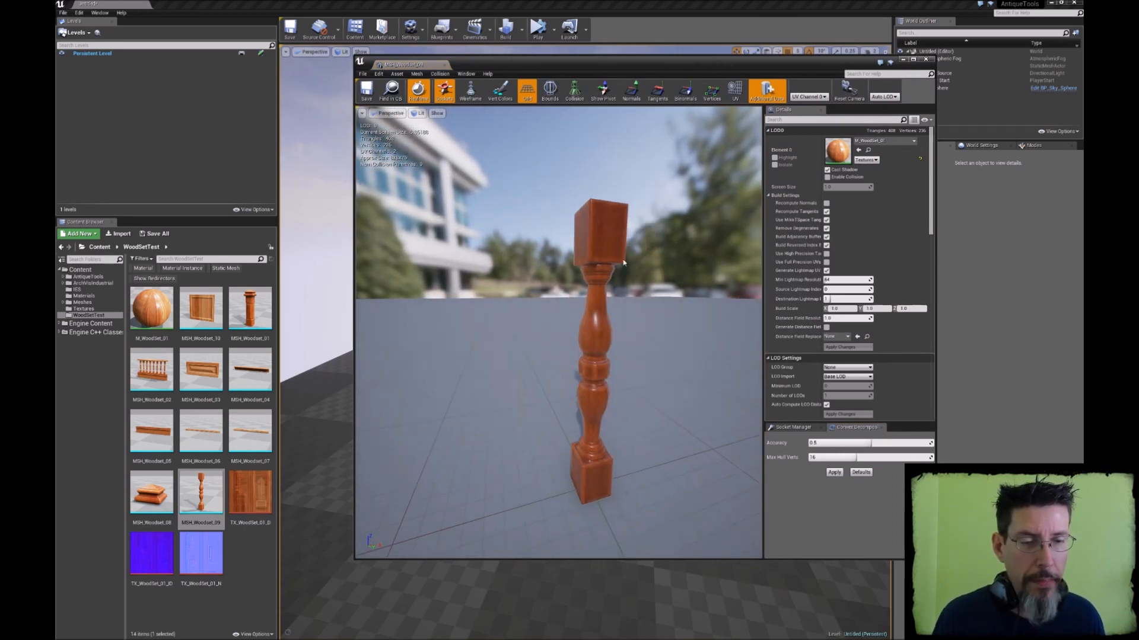
pyautogui.click(925, 59)
# Place the newel post MSH_Woodset_01 on the floor of the level
pyautogui.moveTo(513, 268)
pyautogui.mouseDown(button='right')
pyautogui.moveTo(514, 294)
pyautogui.moveTo(511, 269)
pyautogui.mouseUp(button='right')
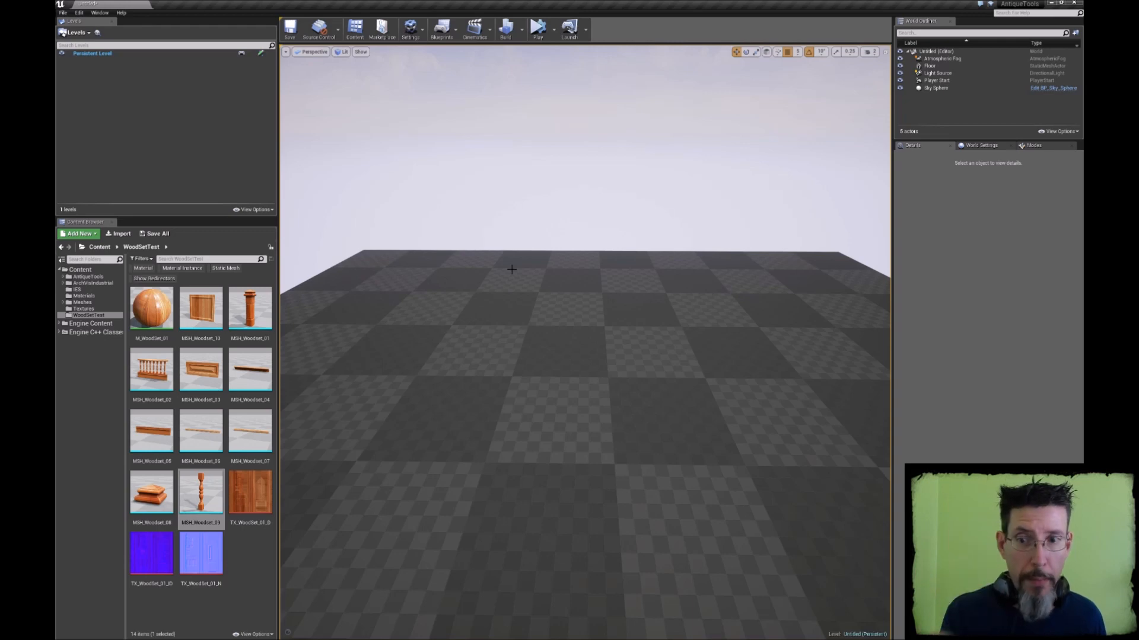
pyautogui.moveTo(250, 309); pyautogui.dragTo(507, 375)
pyautogui.moveTo(603, 398); pyautogui.dragTo(630, 400, button='middle')
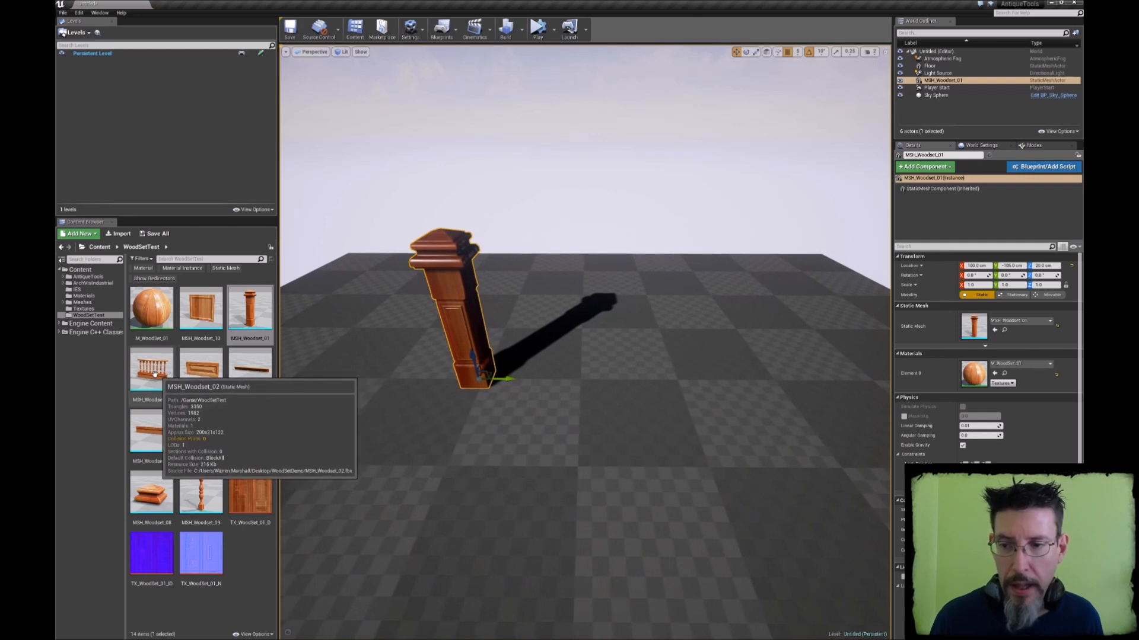
# Duplicate the newel post in place and swap the copy's static mesh for the railing MSH_Woodset_02
pyautogui.moveTo(154, 374); pyautogui.dragTo(538, 381)
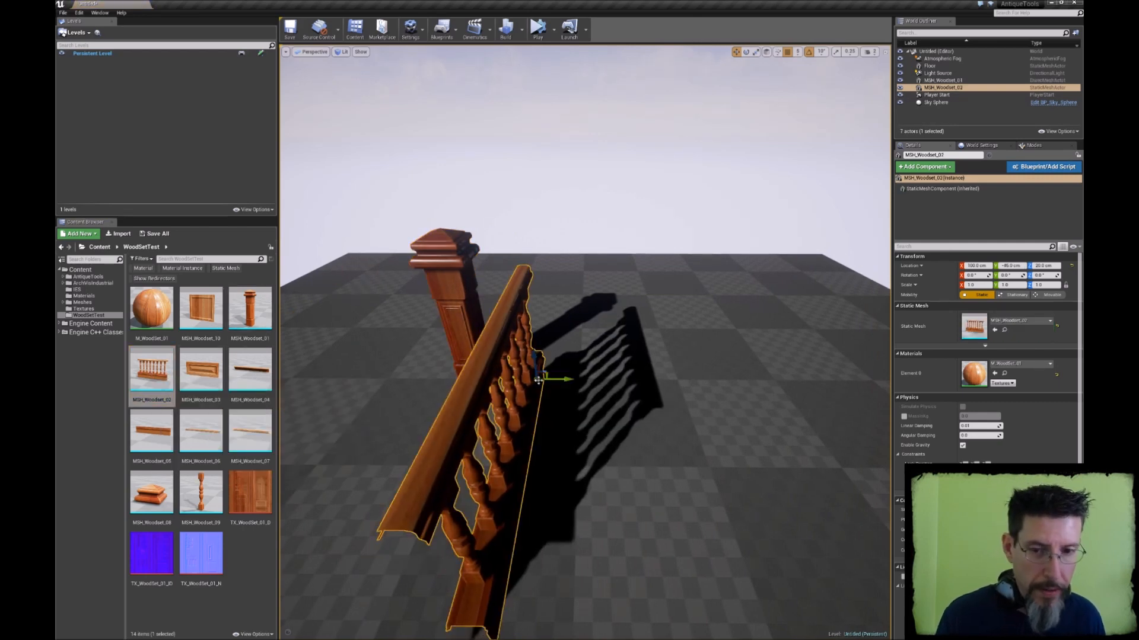
pyautogui.hotkey('ctrl', 'z')
pyautogui.hotkey('ctrl', 'w')
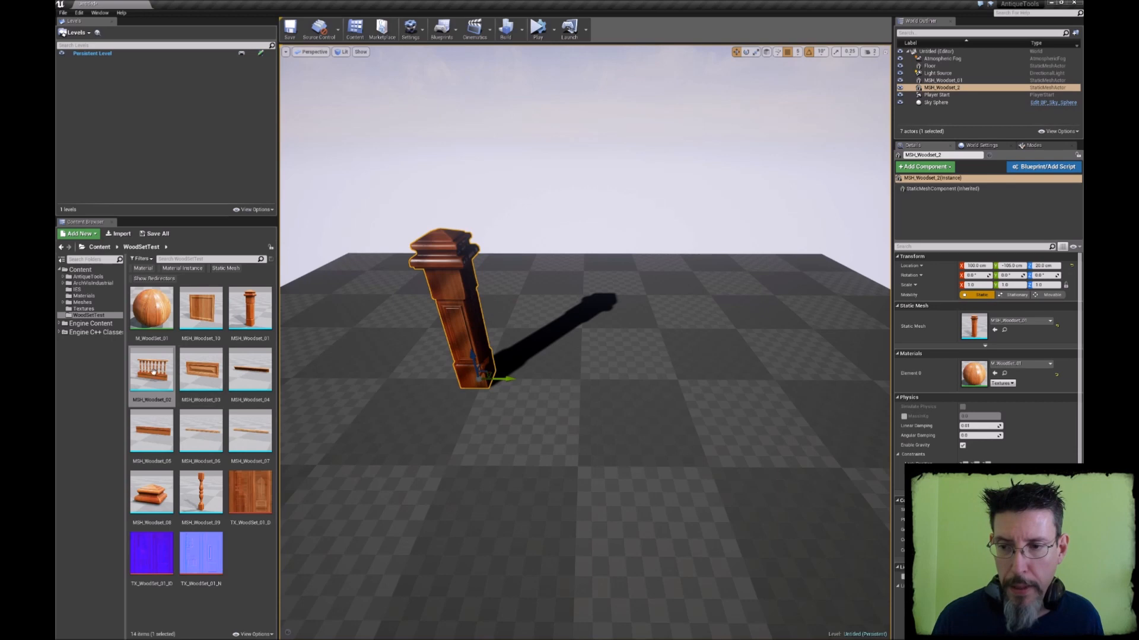
pyautogui.click(152, 371)
pyautogui.click(995, 330)
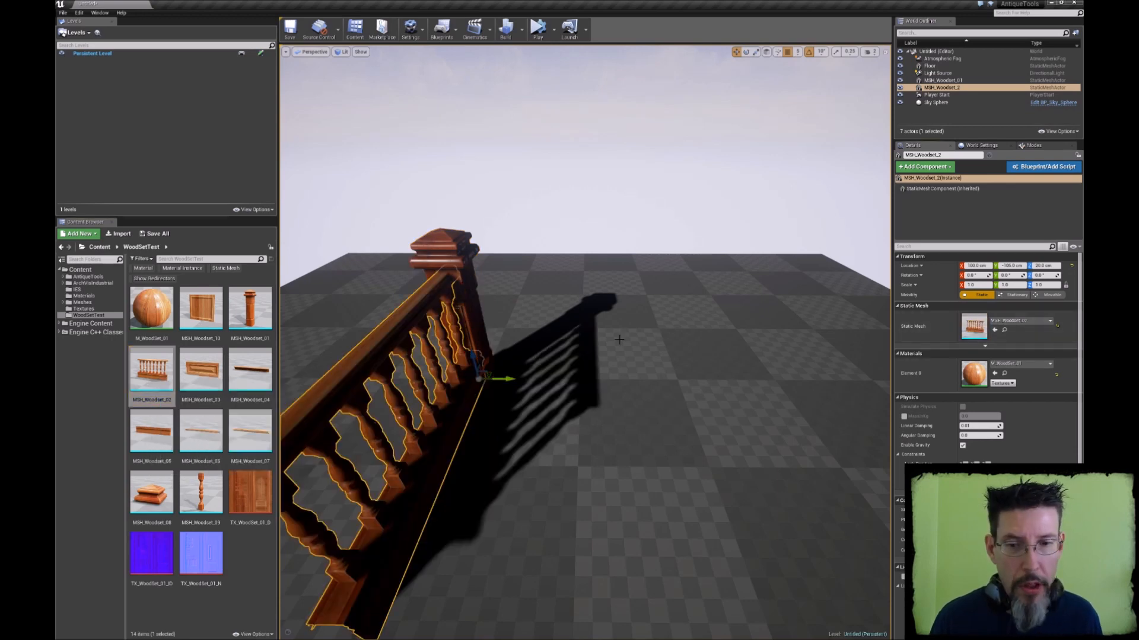
# Rotate the railing -90° about its vertical axis so it runs sideways from the newel post
pyautogui.press('e')
pyautogui.moveTo(517, 375); pyautogui.dragTo(469, 410)
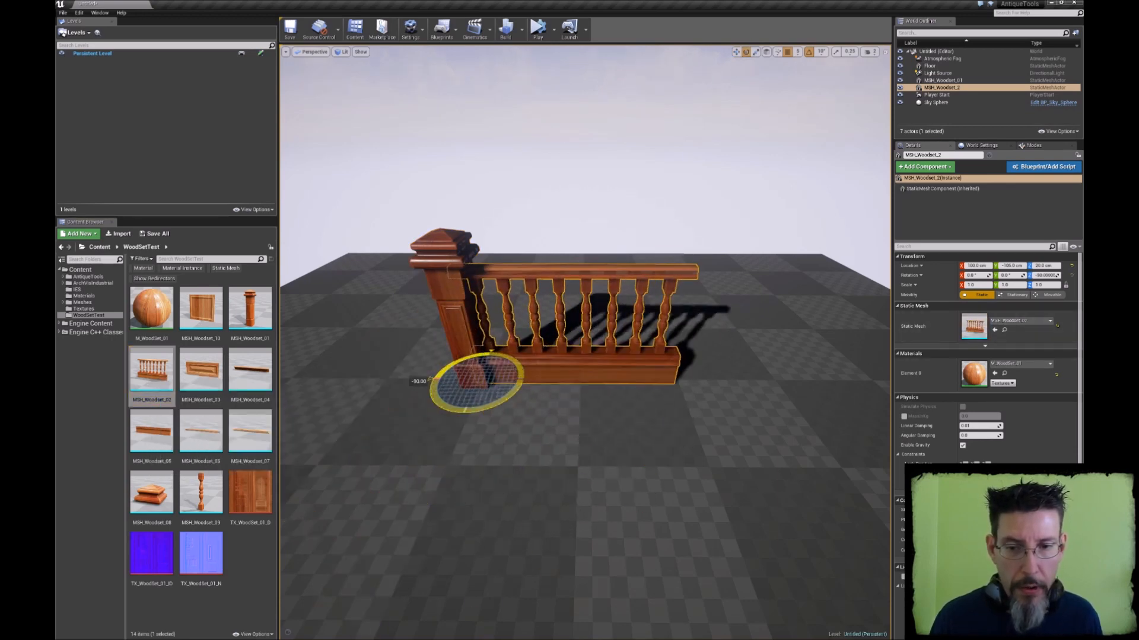
pyautogui.press('w')
pyautogui.moveTo(468, 415); pyautogui.dragTo(469, 391, button='right')
pyautogui.moveTo(450, 453); pyautogui.dragTo(455, 454)
pyautogui.moveTo(454, 454); pyautogui.dragTo(472, 463, button='right')
# Duplicate the newel post to the railing's far end and rotate the copy about its vertical axis
pyautogui.click(442, 427)
pyautogui.keyDown('alt'); pyautogui.moveTo(472, 437); pyautogui.dragTo(697, 440); pyautogui.keyUp('alt')
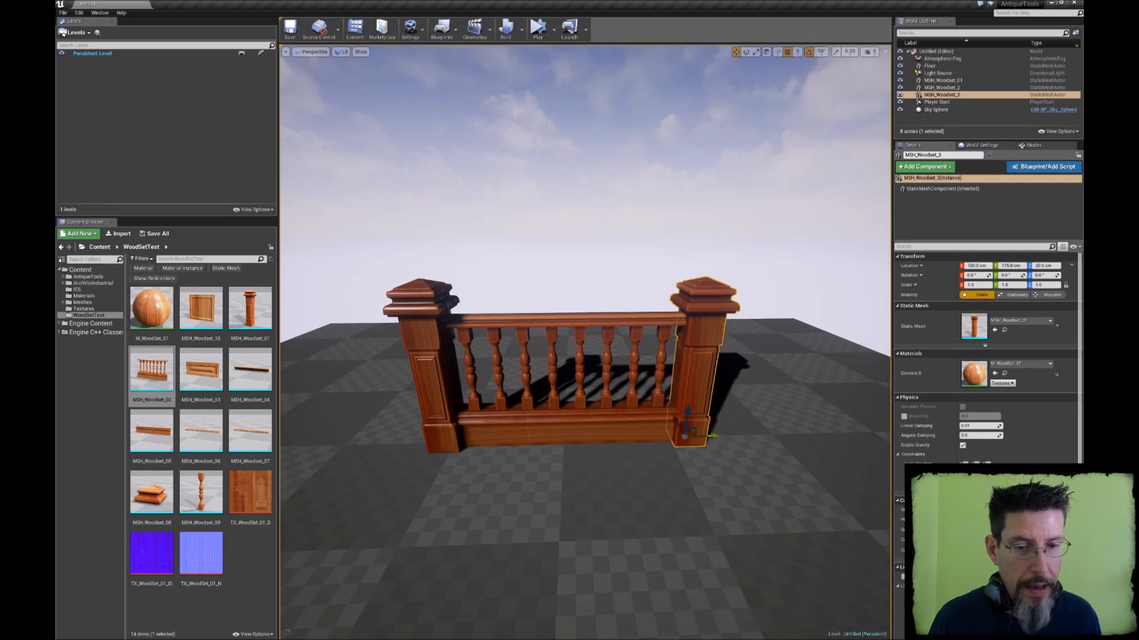
pyautogui.moveTo(697, 440); pyautogui.dragTo(712, 436, button='right')
pyautogui.press('e')
pyautogui.moveTo(693, 418)
pyautogui.mouseDown()
pyautogui.moveTo(714, 412)
pyautogui.moveTo(706, 404)
pyautogui.mouseUp()
pyautogui.press('Escape')
pyautogui.moveTo(707, 404); pyautogui.dragTo(676, 410, button='right')
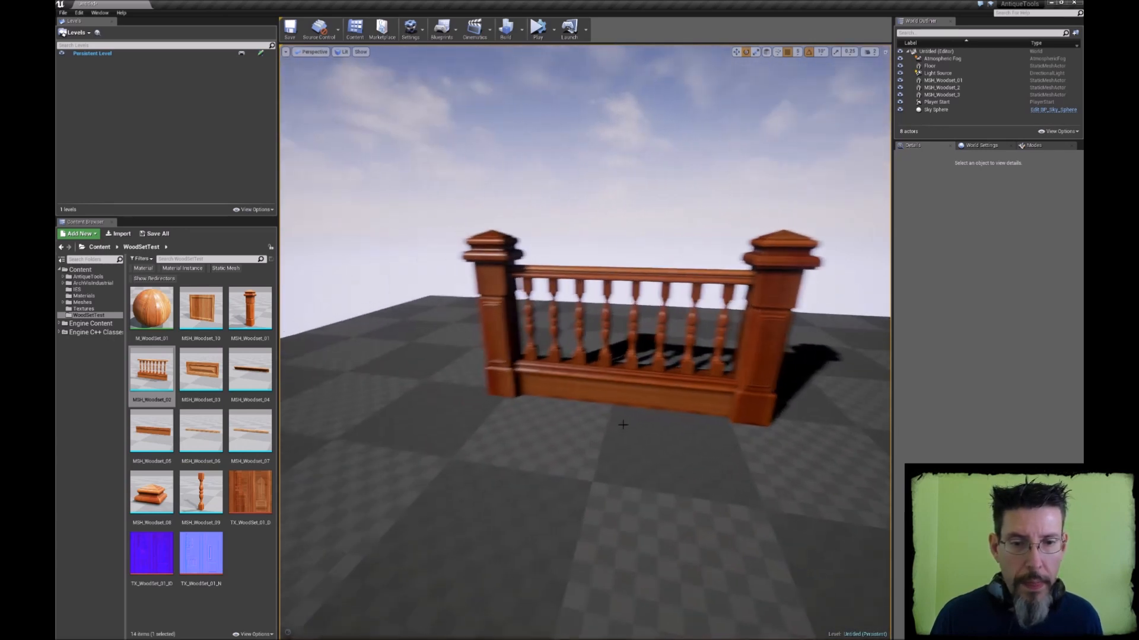
# Select the railing together with both newel posts and raise the three pieces off the floor
pyautogui.click(530, 268)
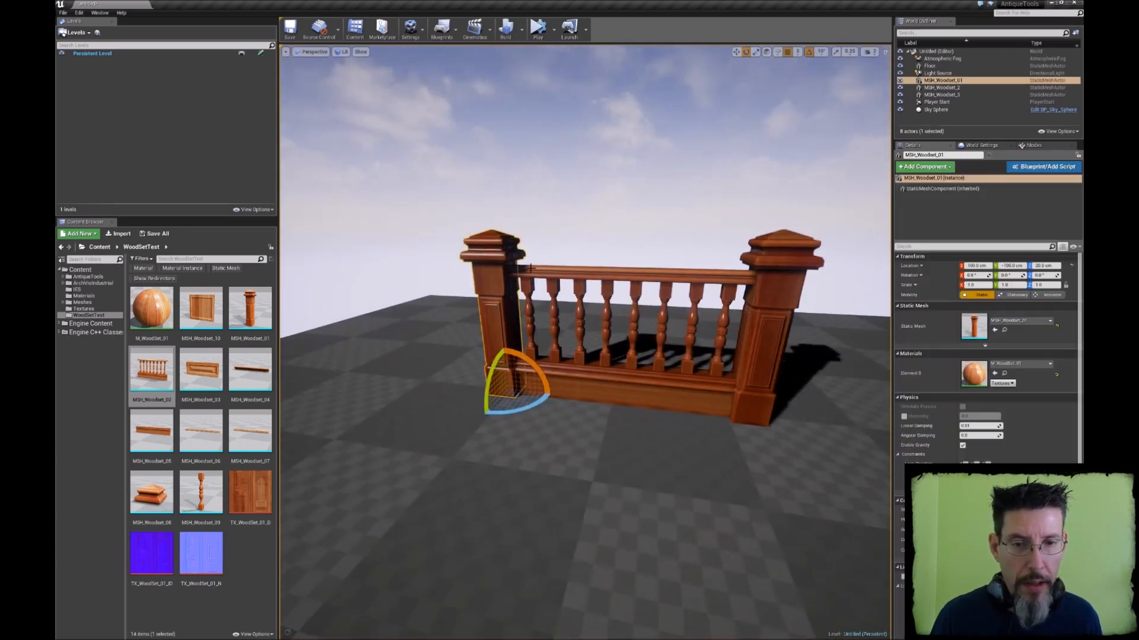
pyautogui.keyDown('ctrl'); pyautogui.click(590, 273); pyautogui.keyUp('ctrl')
pyautogui.keyDown('ctrl'); pyautogui.click(760, 259); pyautogui.keyUp('ctrl')
pyautogui.moveTo(684, 237); pyautogui.dragTo(673, 238, button='right')
pyautogui.press('w')
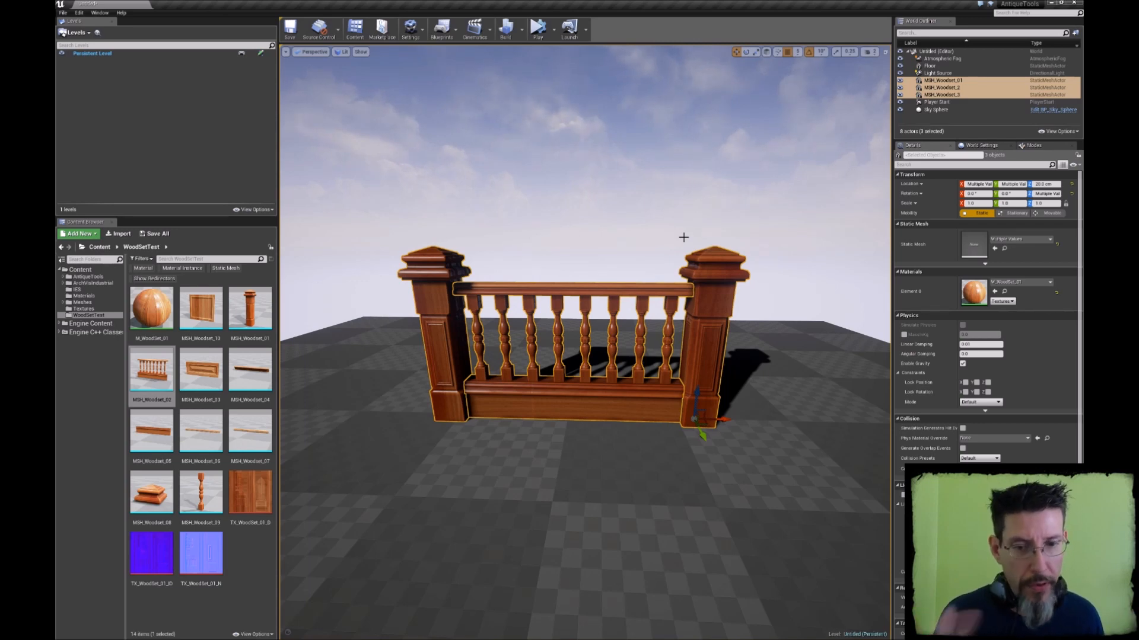
pyautogui.moveTo(627, 236); pyautogui.dragTo(608, 315, button='right')
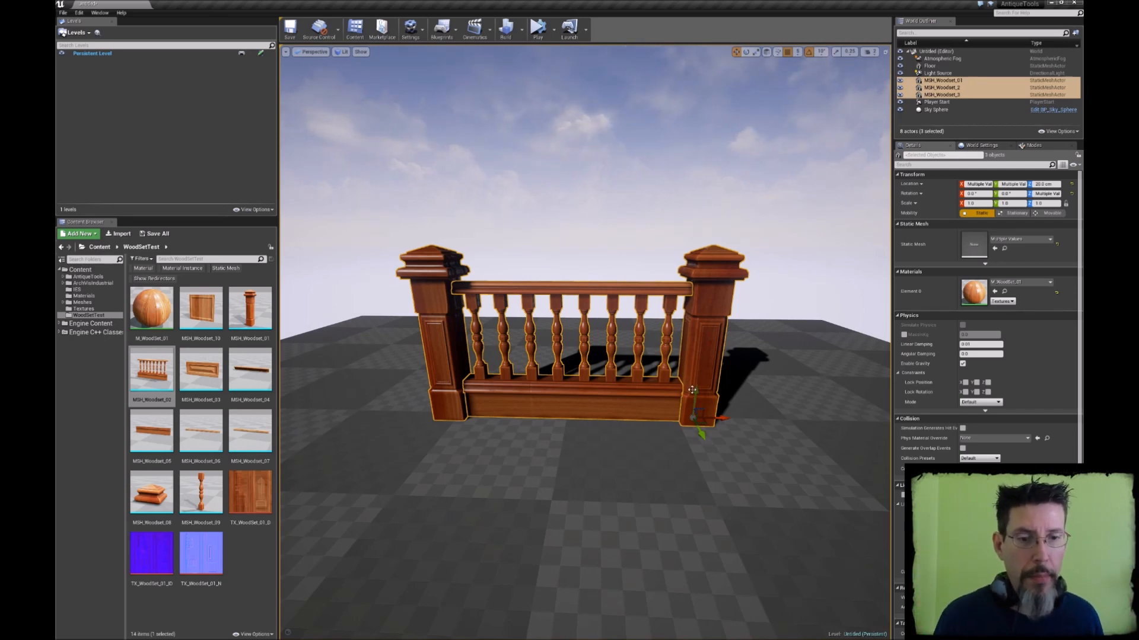
pyautogui.moveTo(695, 393); pyautogui.dragTo(706, 306)
pyautogui.moveTo(579, 292); pyautogui.dragTo(566, 288, button='right')
pyautogui.press('s')
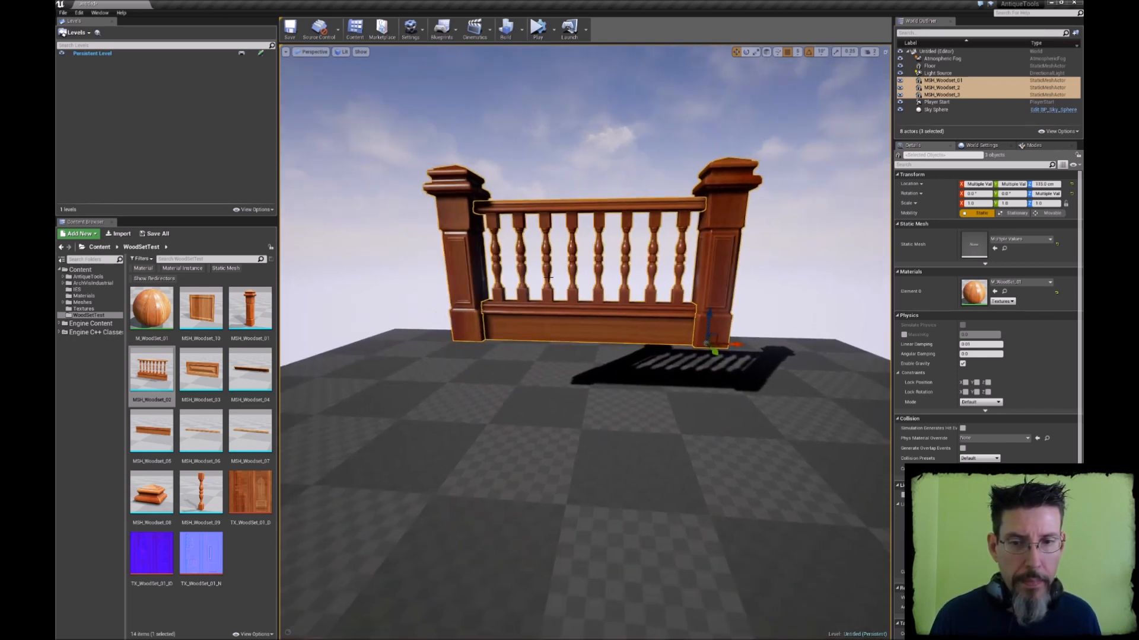
# Duplicate both newel posts in place and mirror the copies vertically so they extend downwards from the originals
pyautogui.click(460, 255)
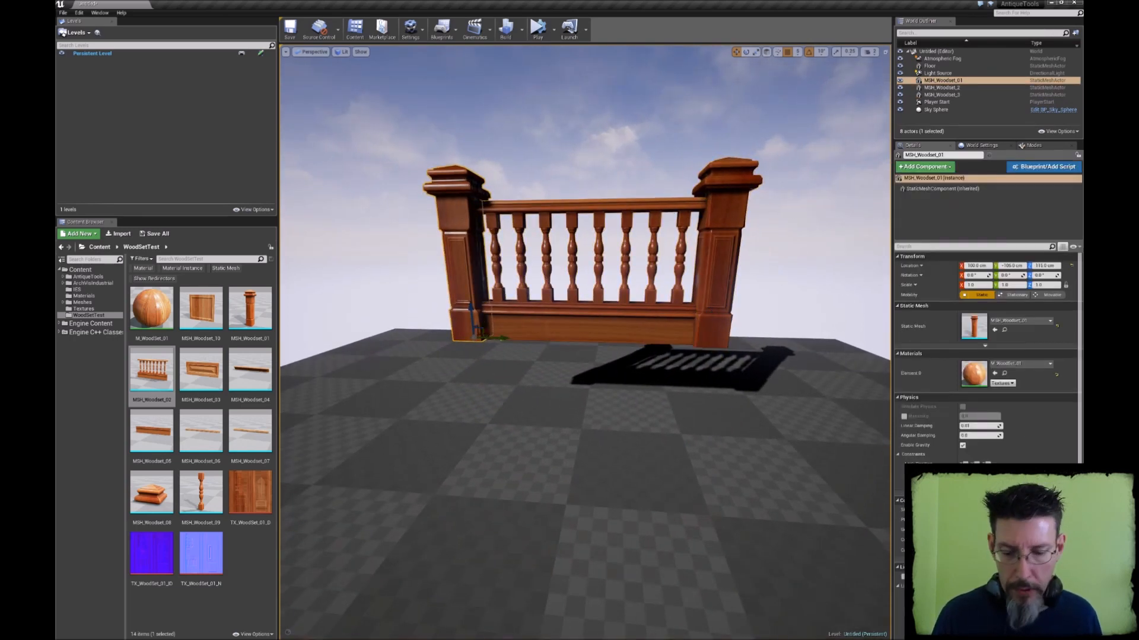
pyautogui.keyDown('ctrl'); pyautogui.click(727, 217); pyautogui.keyUp('ctrl')
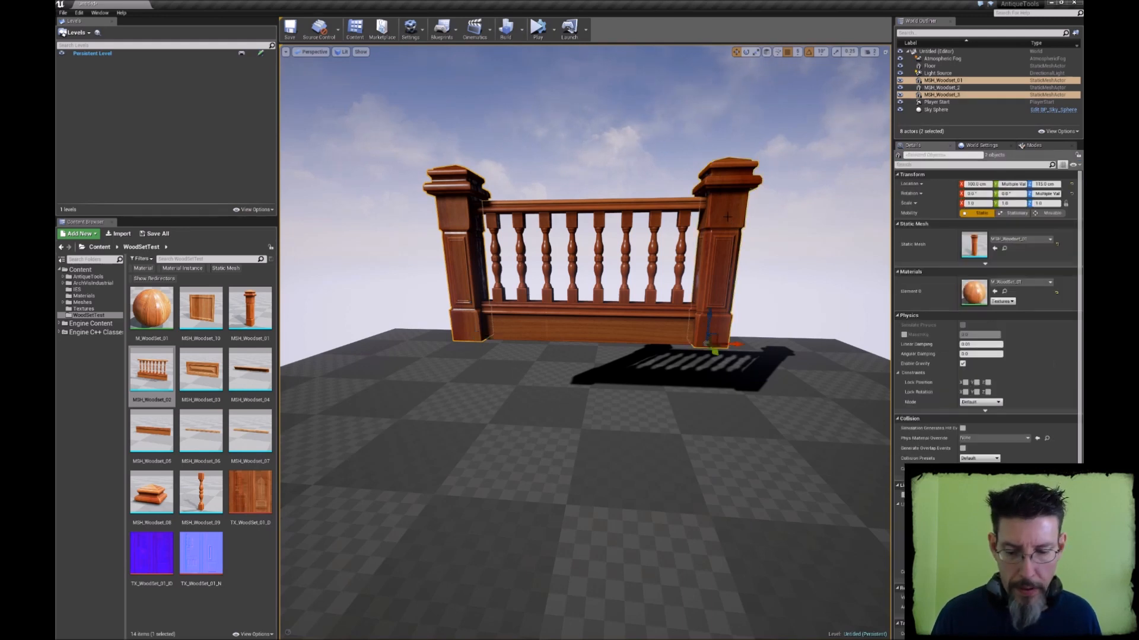
pyautogui.hotkey('ctrl', 'w')
pyautogui.hotkey('alt', 'z')
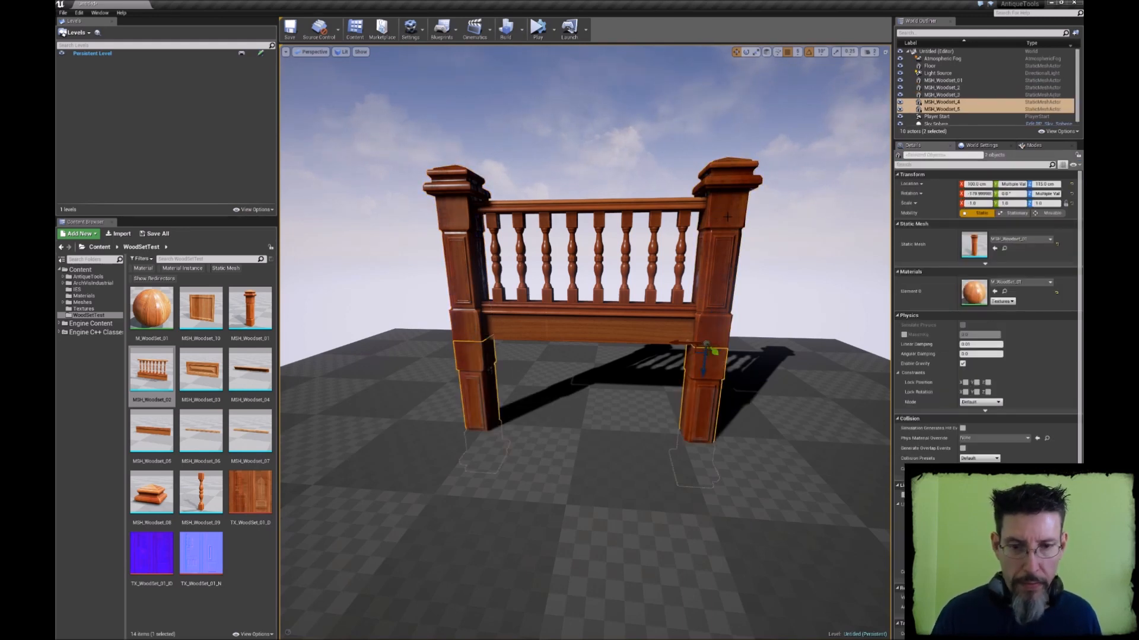
# Select the railing with all four post pieces and raise the whole assembly so more of the mirrored lower posts clears the floor
pyautogui.moveTo(632, 254); pyautogui.dragTo(665, 241, button='right')
pyautogui.press('Escape')
pyautogui.moveTo(433, 323); pyautogui.dragTo(410, 314, button='right')
pyautogui.click(426, 373)
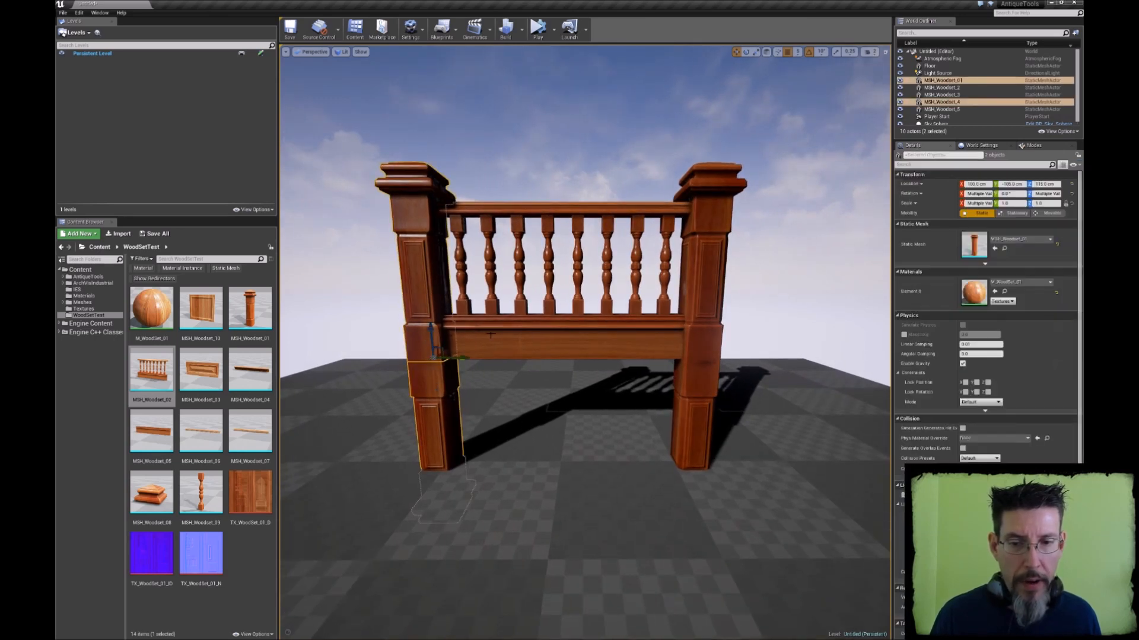
pyautogui.keyDown('ctrl'); pyautogui.click(497, 335); pyautogui.keyUp('ctrl')
pyautogui.hotkey('shift', 'e')
pyautogui.moveTo(691, 386); pyautogui.dragTo(693, 361)
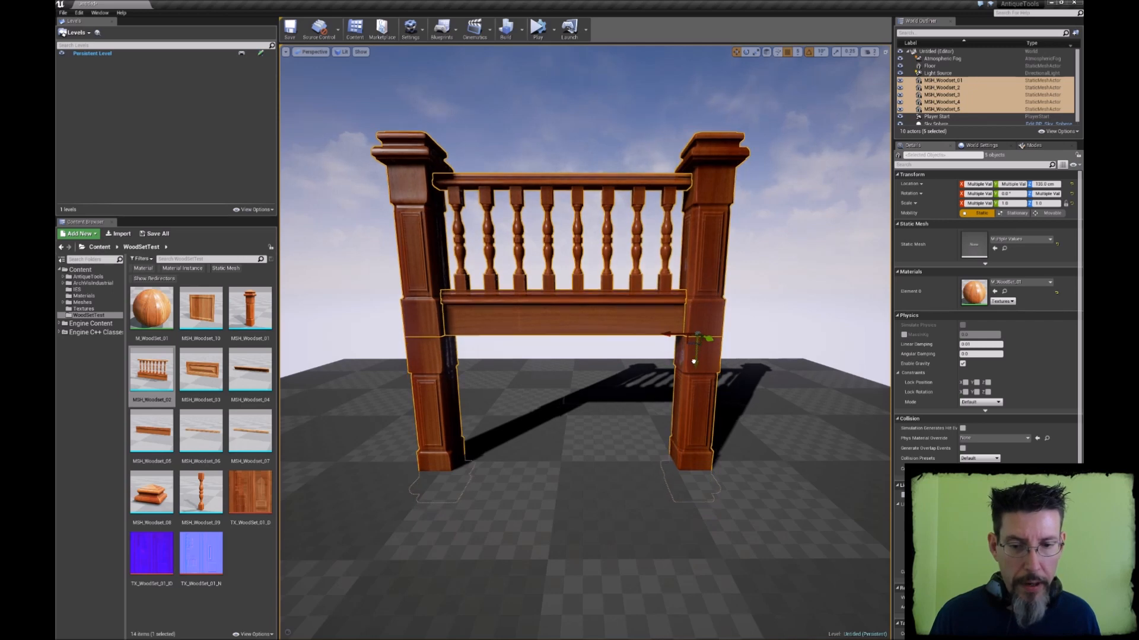
# Duplicate the two upper newel posts, swap the copies' static mesh for MSH_Woodset_08 and lower them to the feet of the posts
pyautogui.click(418, 249)
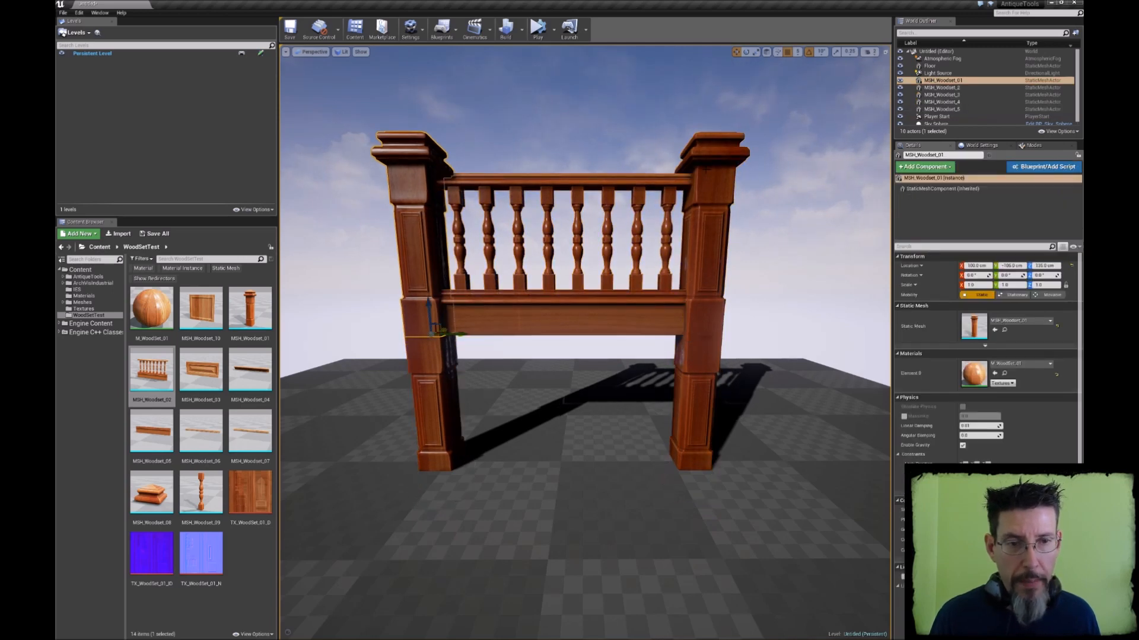
pyautogui.keyDown('ctrl'); pyautogui.click(705, 169); pyautogui.keyUp('ctrl')
pyautogui.hotkey('ctrl', 'w')
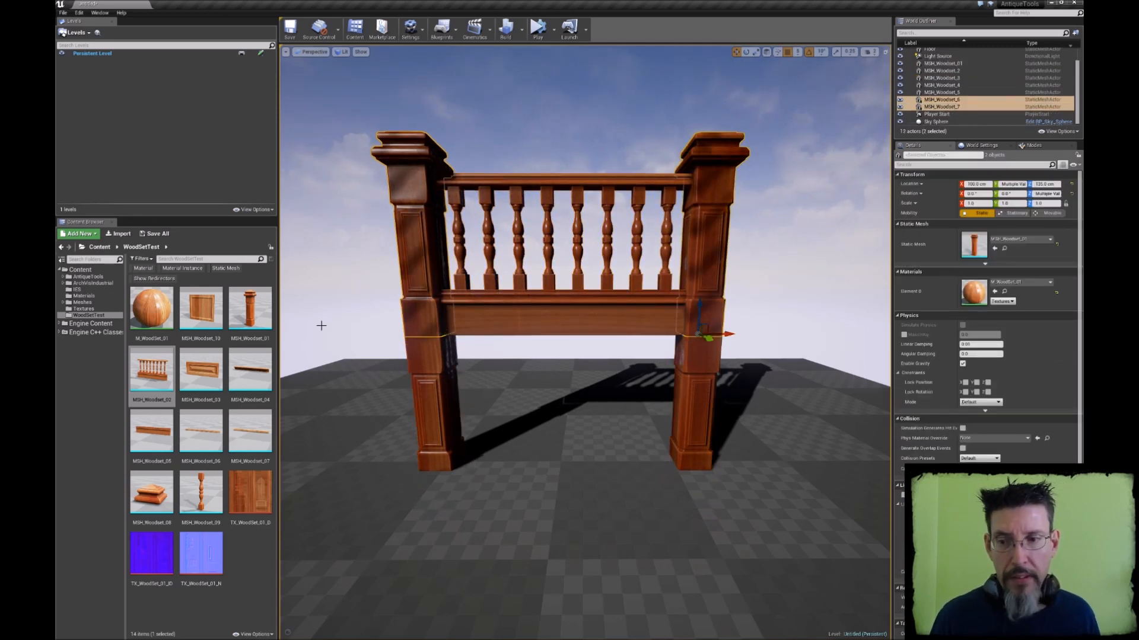
pyautogui.click(145, 489)
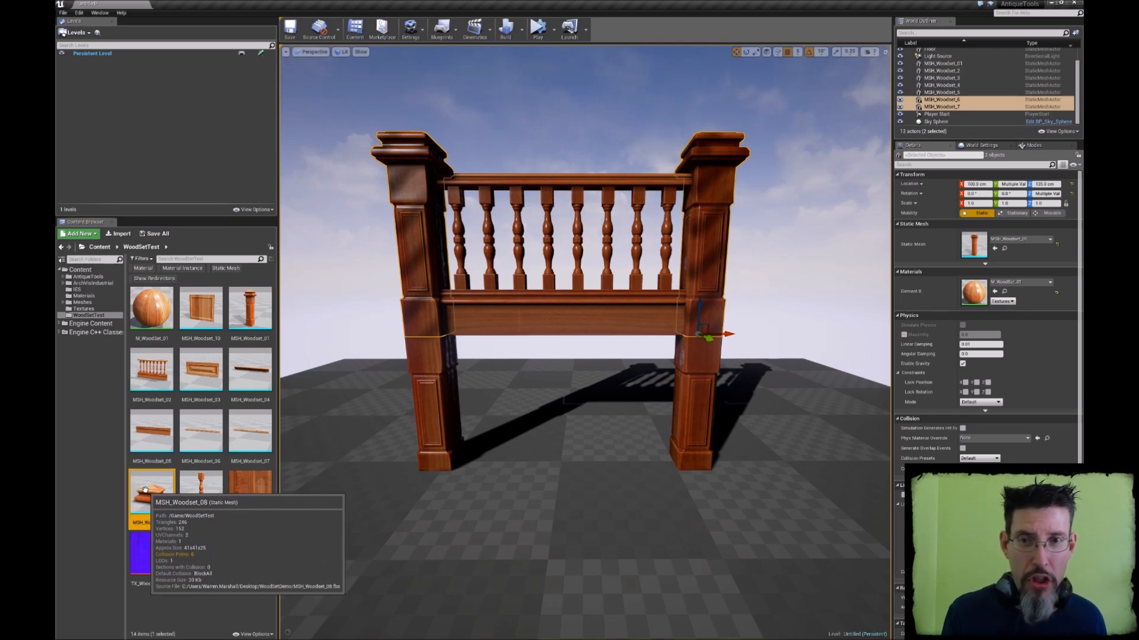
pyautogui.click(994, 249)
pyautogui.moveTo(702, 304); pyautogui.dragTo(788, 435)
pyautogui.moveTo(707, 351); pyautogui.dragTo(575, 325, button='right')
pyautogui.press('Escape')
# Duplicate the railing downwards, swap the copy's mesh for the panel MSH_Woodset_03 and rotate it 180° to fit between the lower posts
pyautogui.click(574, 325)
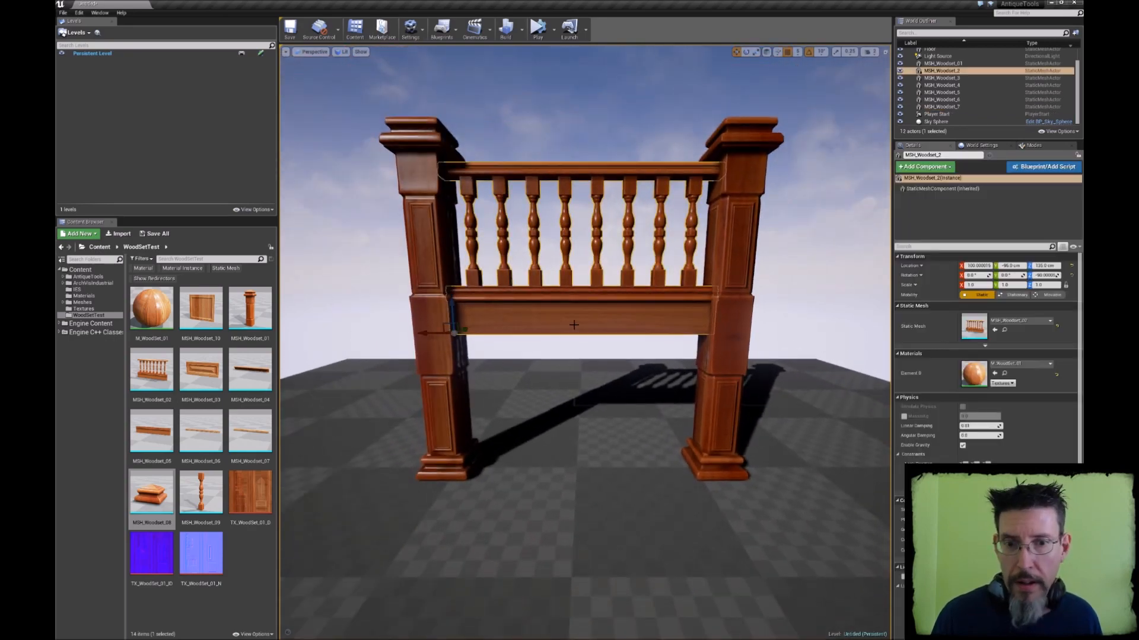
pyautogui.keyDown('alt'); pyautogui.moveTo(452, 303); pyautogui.dragTo(431, 404); pyautogui.keyUp('alt')
pyautogui.click(199, 370)
pyautogui.click(995, 330)
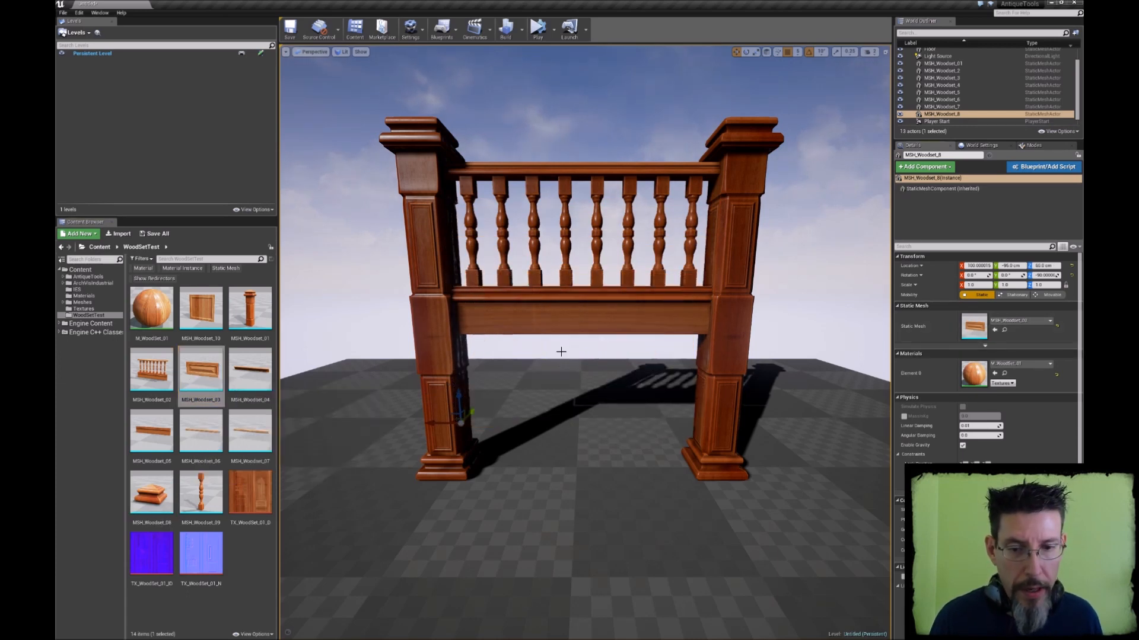
pyautogui.moveTo(564, 338); pyautogui.dragTo(534, 355, button='right')
pyautogui.press('e')
pyautogui.moveTo(490, 412); pyautogui.dragTo(531, 392)
pyautogui.moveTo(531, 393); pyautogui.dragTo(498, 391, button='right')
# Try to shift the raised panel forward between the lower posts, then undo the moves
pyautogui.moveTo(475, 478); pyautogui.dragTo(472, 488)
pyautogui.moveTo(558, 418); pyautogui.dragTo(592, 388, button='right')
pyautogui.hotkey('ctrl', 'z')
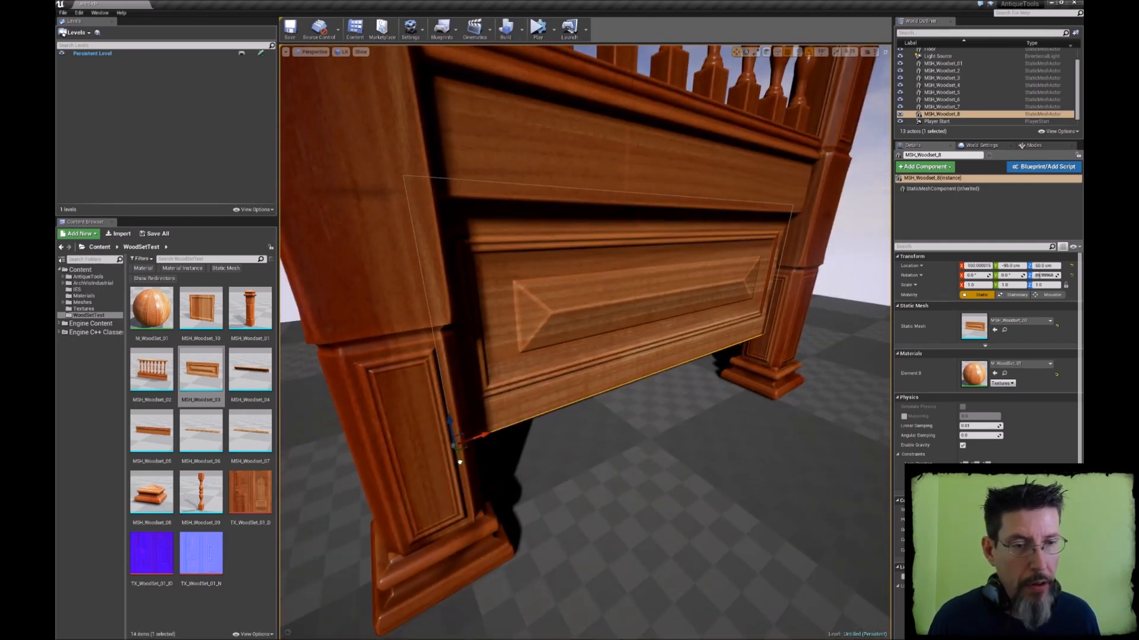
pyautogui.moveTo(460, 471); pyautogui.dragTo(465, 472)
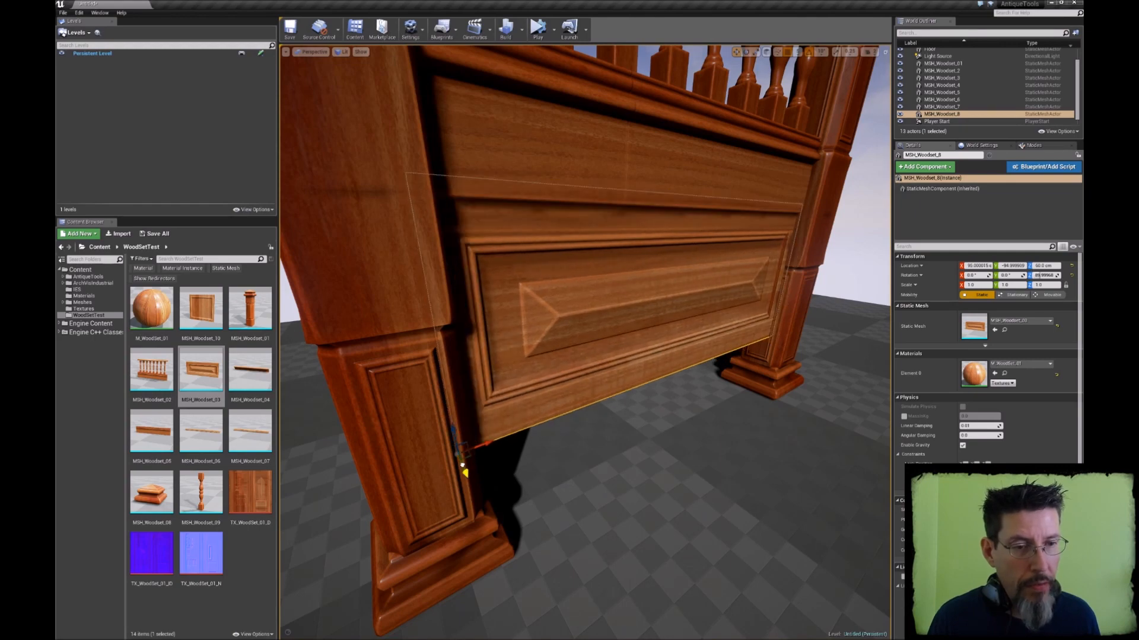
pyautogui.moveTo(637, 420); pyautogui.dragTo(638, 421, button='right')
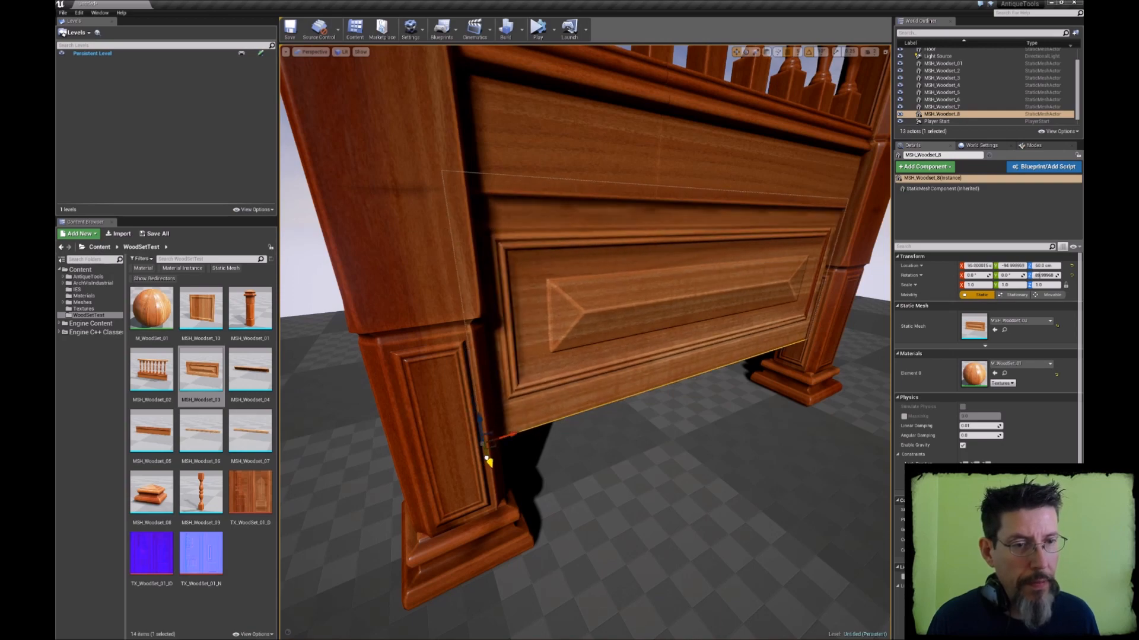
pyautogui.hotkey('ctrl', 'z')
pyautogui.moveTo(483, 456); pyautogui.dragTo(451, 442, button='right')
pyautogui.press('Escape')
pyautogui.keyDown('alt'); pyautogui.moveTo(451, 442); pyautogui.dragTo(409, 442); pyautogui.keyUp('alt')
pyautogui.moveTo(409, 442); pyautogui.dragTo(421, 447, button='right')
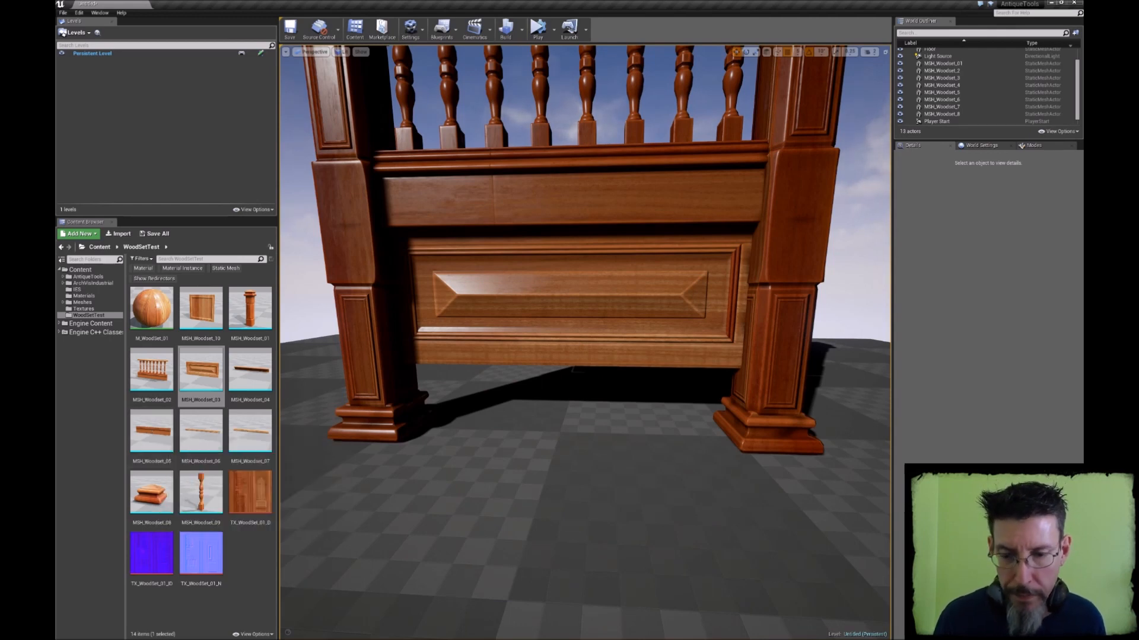
# Duplicate the railing down to floor level, swap the copy's mesh for the trim MSH_Woodset_05 and rotate it to fit between the post feet
pyautogui.click(526, 290)
pyautogui.click(472, 163)
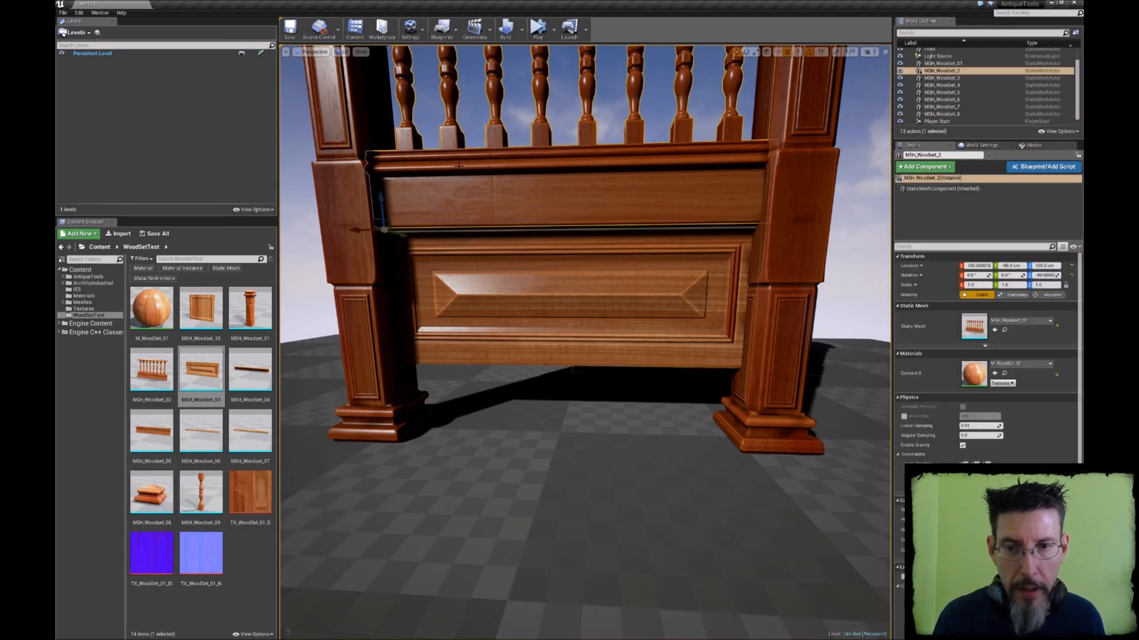
pyautogui.keyDown('alt'); pyautogui.moveTo(382, 207); pyautogui.dragTo(400, 404); pyautogui.keyUp('alt')
pyautogui.click(152, 431)
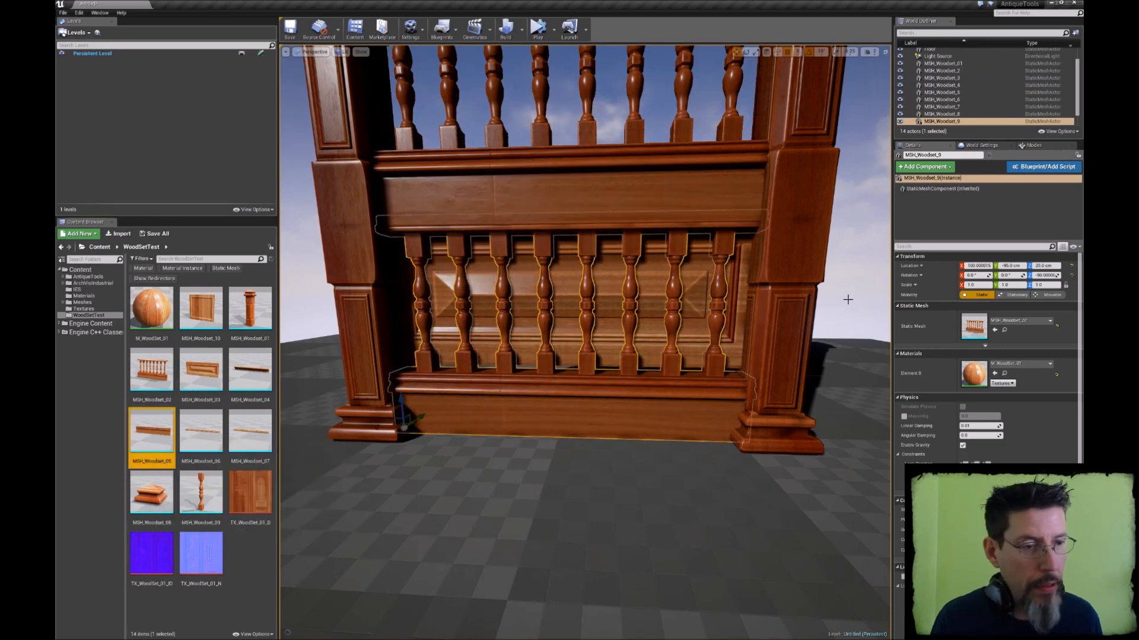
pyautogui.click(994, 330)
pyautogui.moveTo(531, 384); pyautogui.dragTo(531, 384, button='right')
pyautogui.press('e')
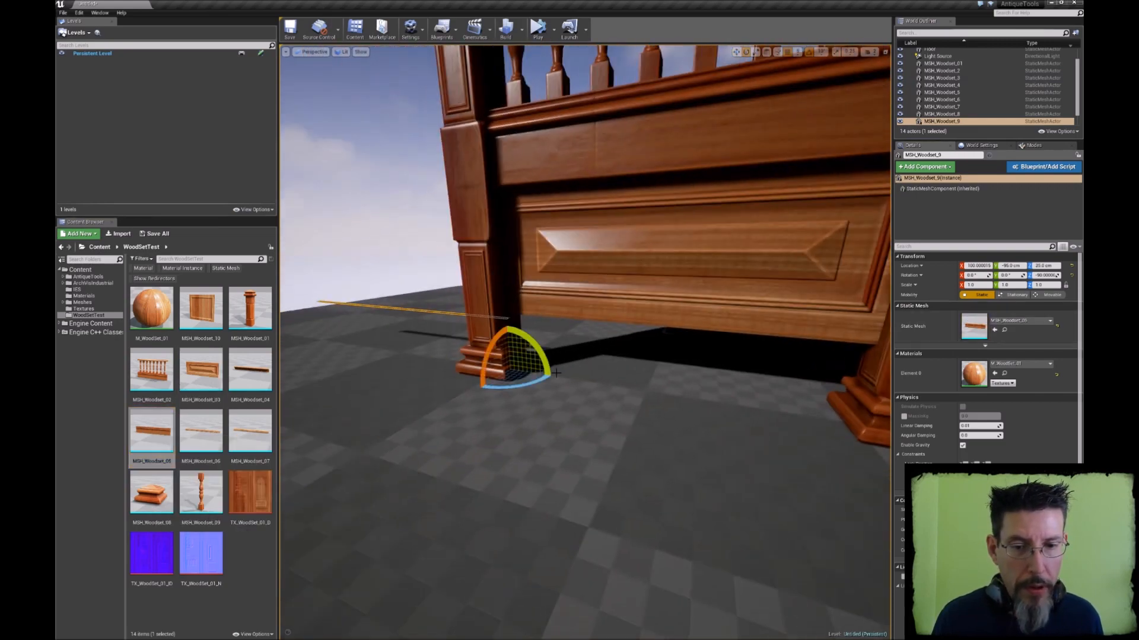
pyautogui.moveTo(531, 385); pyautogui.dragTo(554, 379)
pyautogui.moveTo(617, 299); pyautogui.dragTo(495, 356, button='right')
# Lower the raised panel onto the base trim and scale up its height to close the gap beneath the railing
pyautogui.click(591, 285)
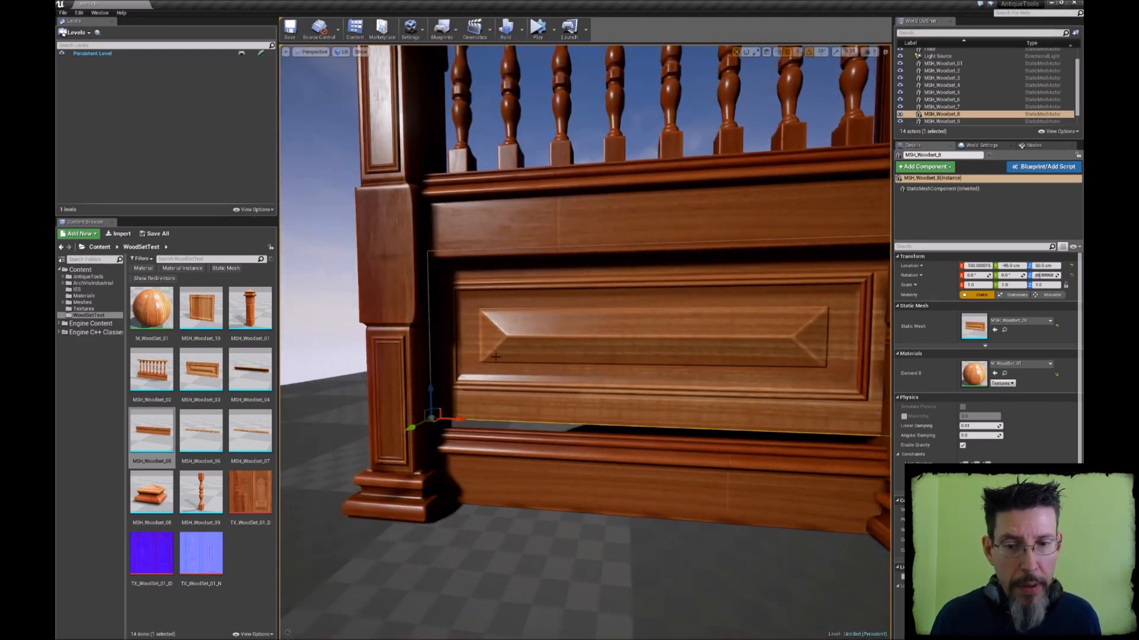
pyautogui.moveTo(431, 393); pyautogui.dragTo(429, 399)
pyautogui.moveTo(487, 390); pyautogui.dragTo(625, 268, button='right')
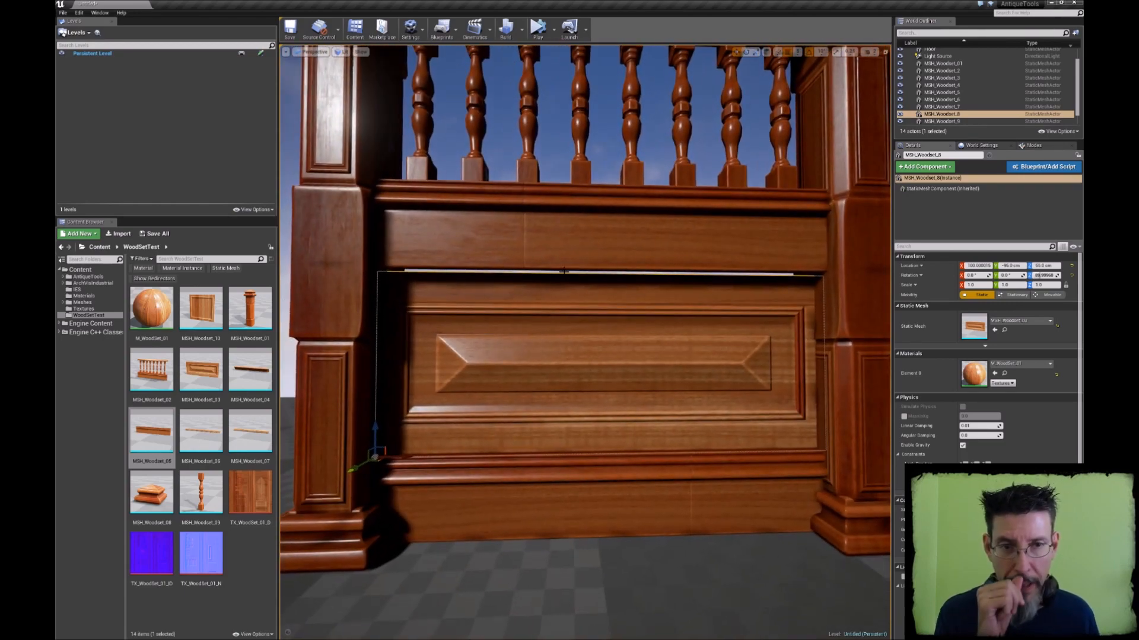
pyautogui.moveTo(625, 267)
pyautogui.mouseDown(button='right')
pyautogui.moveTo(584, 270)
pyautogui.moveTo(612, 265)
pyautogui.mouseUp(button='right')
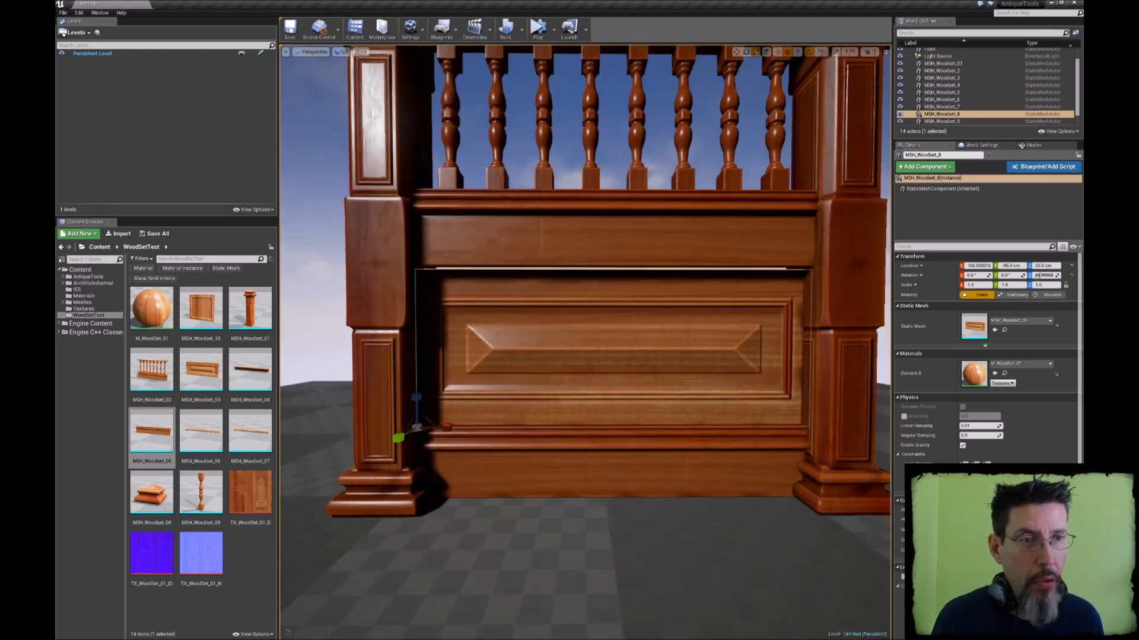
pyautogui.moveTo(418, 395); pyautogui.dragTo(450, 428)
pyautogui.moveTo(552, 341); pyautogui.dragTo(569, 334, button='right')
pyautogui.press('Escape')
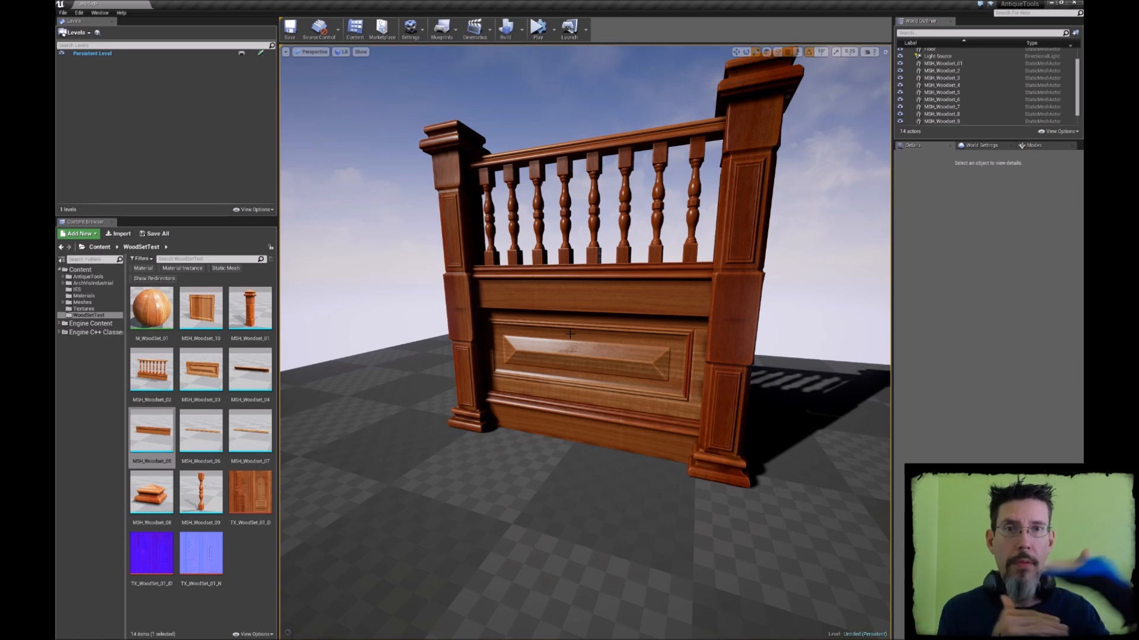
# Place the wall panel MSH_Woodset_10 on the floor beside the railing assembly and rotate it 90° about its vertical axis
pyautogui.moveTo(569, 334); pyautogui.dragTo(578, 333, button='right')
pyautogui.moveTo(630, 301); pyautogui.dragTo(630, 301, button='right')
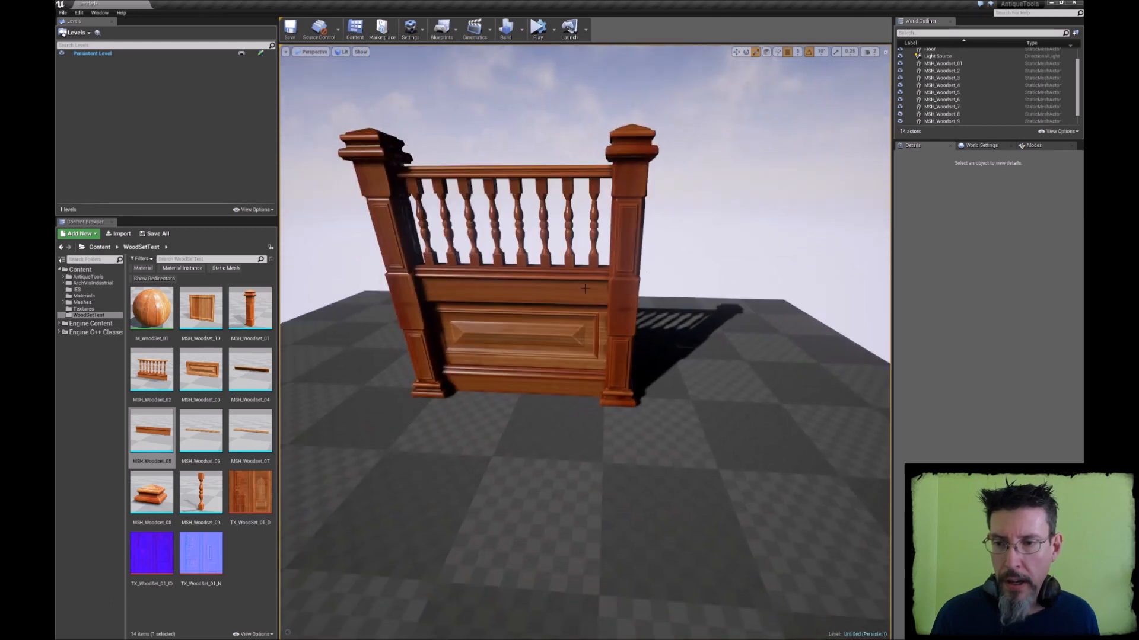
pyautogui.click(201, 308)
pyautogui.moveTo(745, 404); pyautogui.dragTo(810, 415)
pyautogui.press('e')
pyautogui.moveTo(810, 415); pyautogui.dragTo(601, 363, button='right')
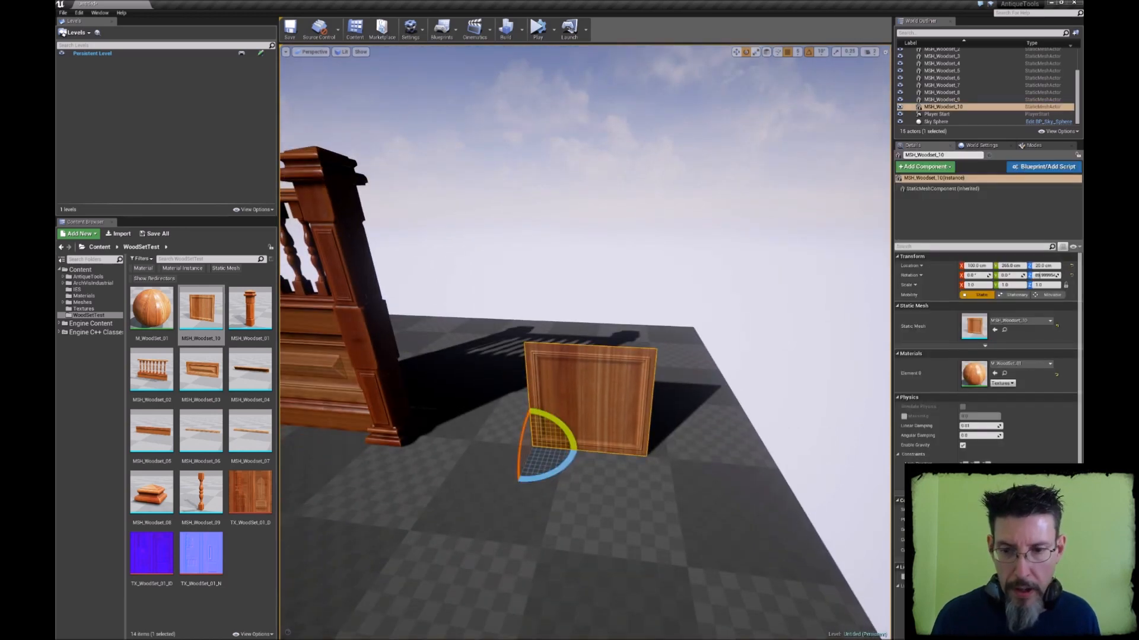
# Examine the profile of the trim mesh MSH_Woodset_07 in its own editor window and close that window
pyautogui.click(375, 393)
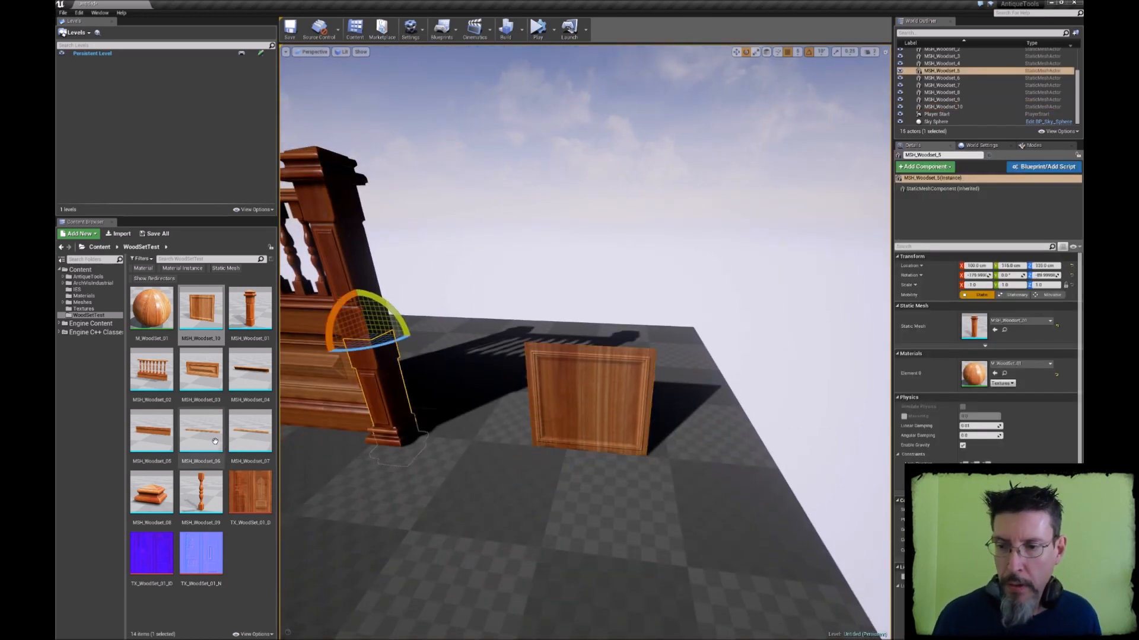
pyautogui.click(257, 436)
pyautogui.moveTo(483, 284); pyautogui.dragTo(522, 325)
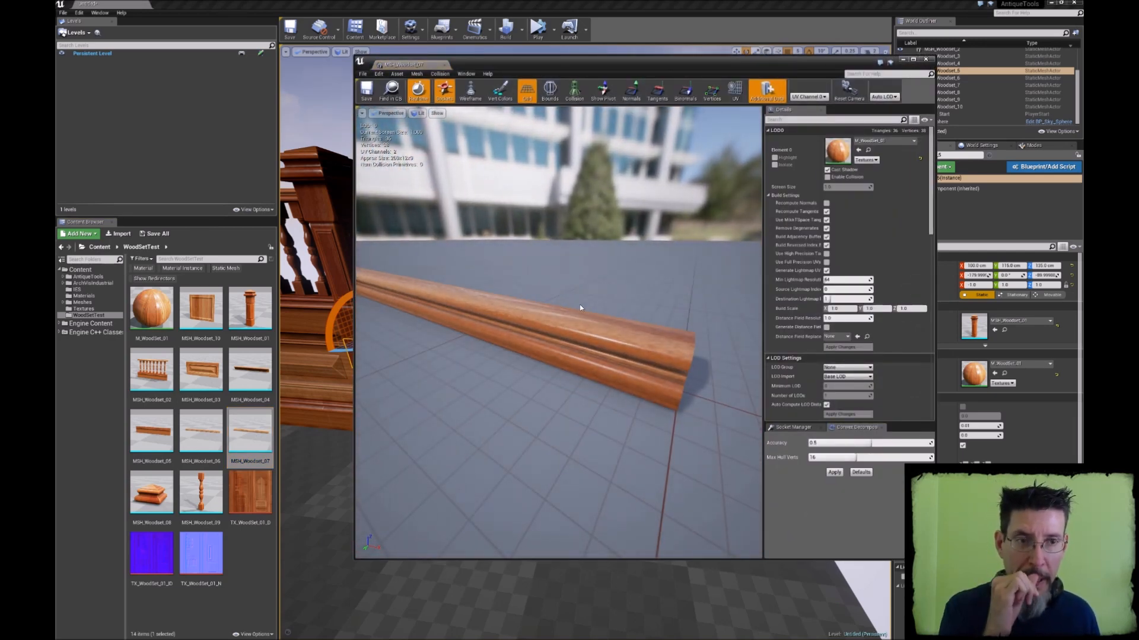
pyautogui.click(925, 59)
pyautogui.moveTo(535, 220); pyautogui.dragTo(487, 233, button='right')
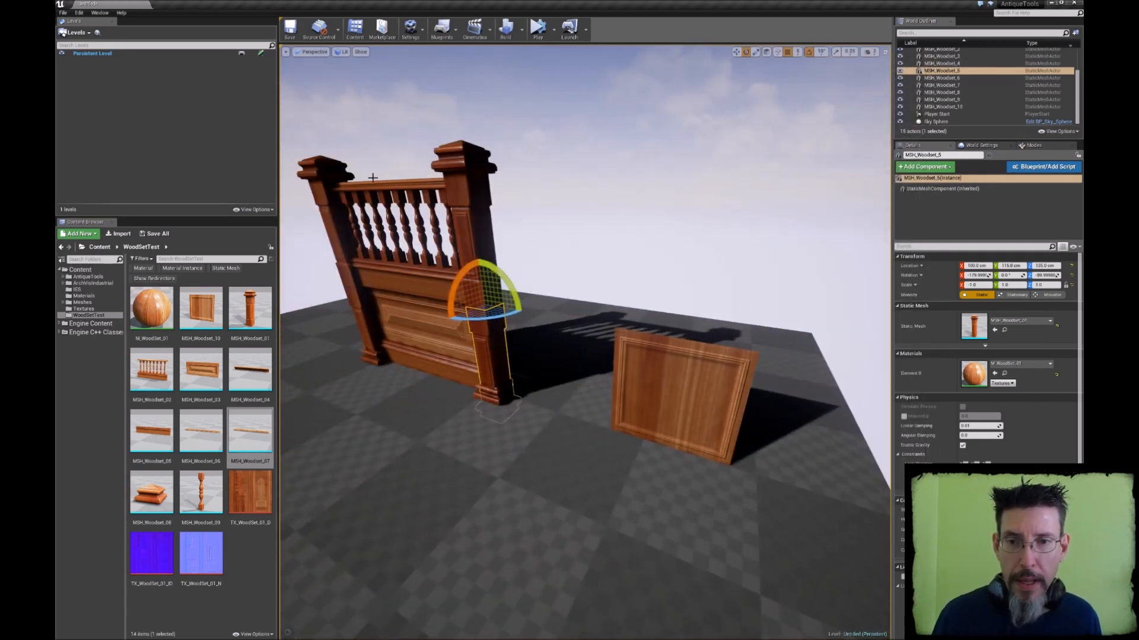
pyautogui.moveTo(594, 211); pyautogui.dragTo(553, 248, button='right')
pyautogui.press('Escape')
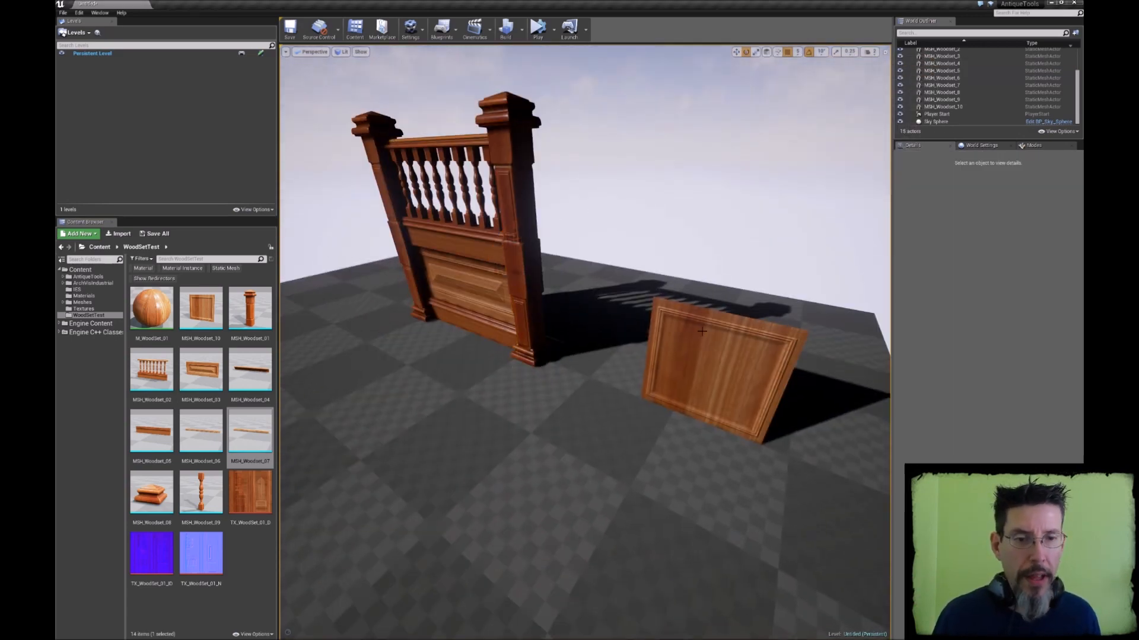
# Place the trim MSH_Woodset_07 upright along one side edge of the wall panel and duplicate it to the opposite edge
pyautogui.click(670, 356)
pyautogui.moveTo(628, 277); pyautogui.dragTo(682, 290, button='right')
pyautogui.moveTo(264, 428); pyautogui.dragTo(566, 374)
pyautogui.press('e')
pyautogui.press('w')
pyautogui.moveTo(567, 375); pyautogui.dragTo(516, 367, button='right')
pyautogui.moveTo(439, 358); pyautogui.dragTo(602, 324)
pyautogui.moveTo(603, 323); pyautogui.dragTo(578, 362, button='right')
pyautogui.press('Escape')
# Duplicate both upright trims, mirror the copies lengthwise and raise them above the originals to extend the frame upwards
pyautogui.click(415, 386)
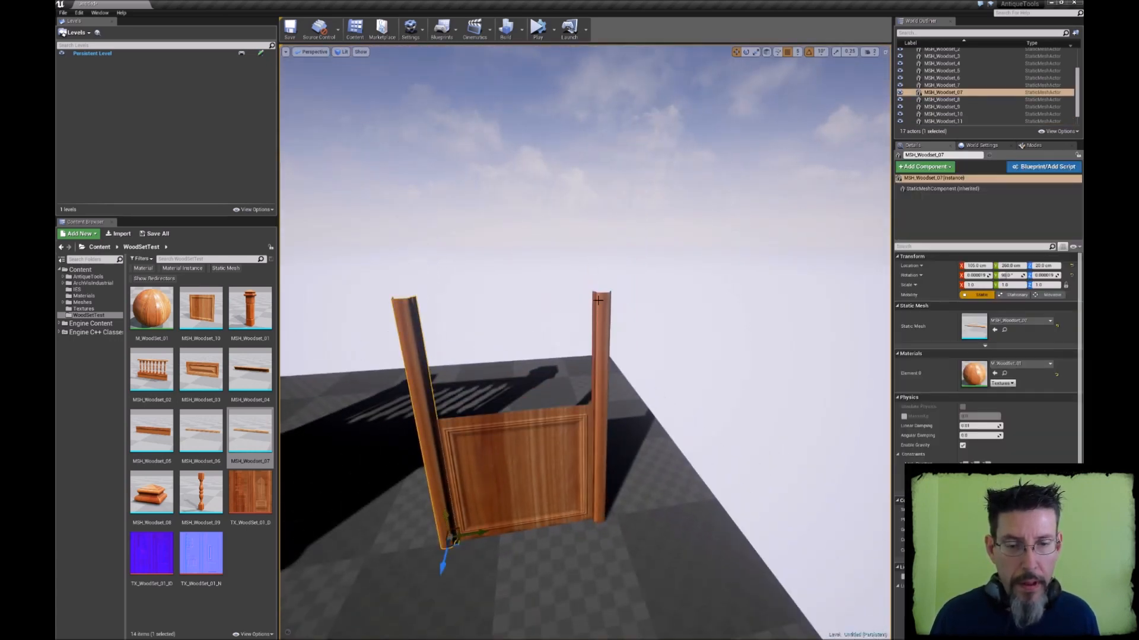
pyautogui.keyDown('ctrl'); pyautogui.click(598, 300); pyautogui.keyUp('ctrl')
pyautogui.press('f')
pyautogui.keyDown('alt'); pyautogui.moveTo(621, 445); pyautogui.dragTo(652, 239); pyautogui.keyUp('alt')
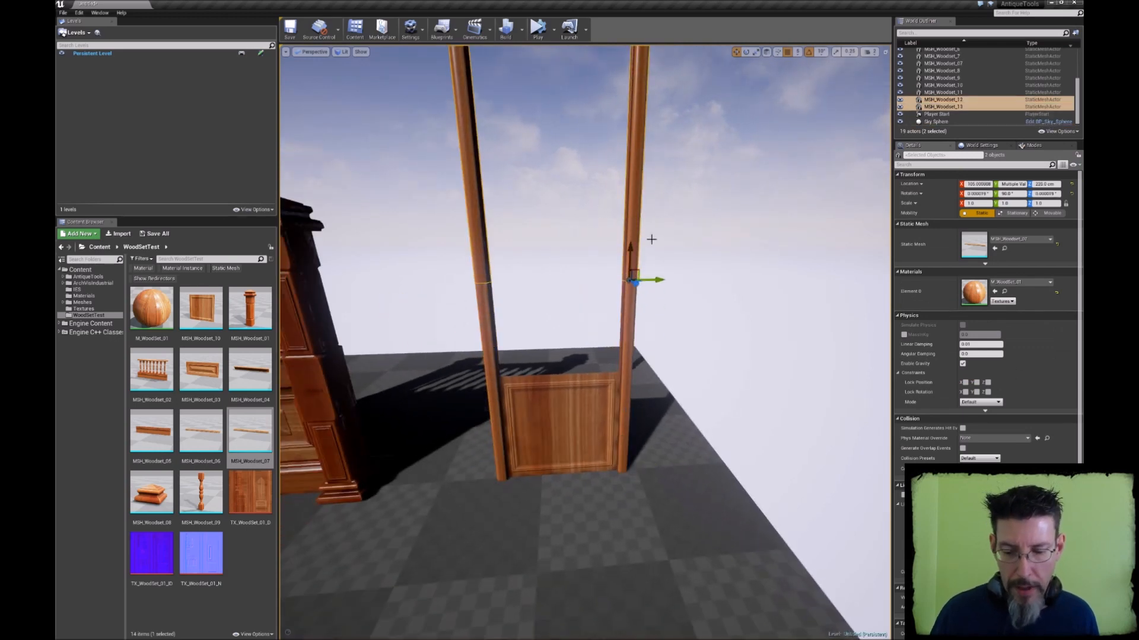
pyautogui.moveTo(631, 250); pyautogui.dragTo(653, 72)
pyautogui.press('f')
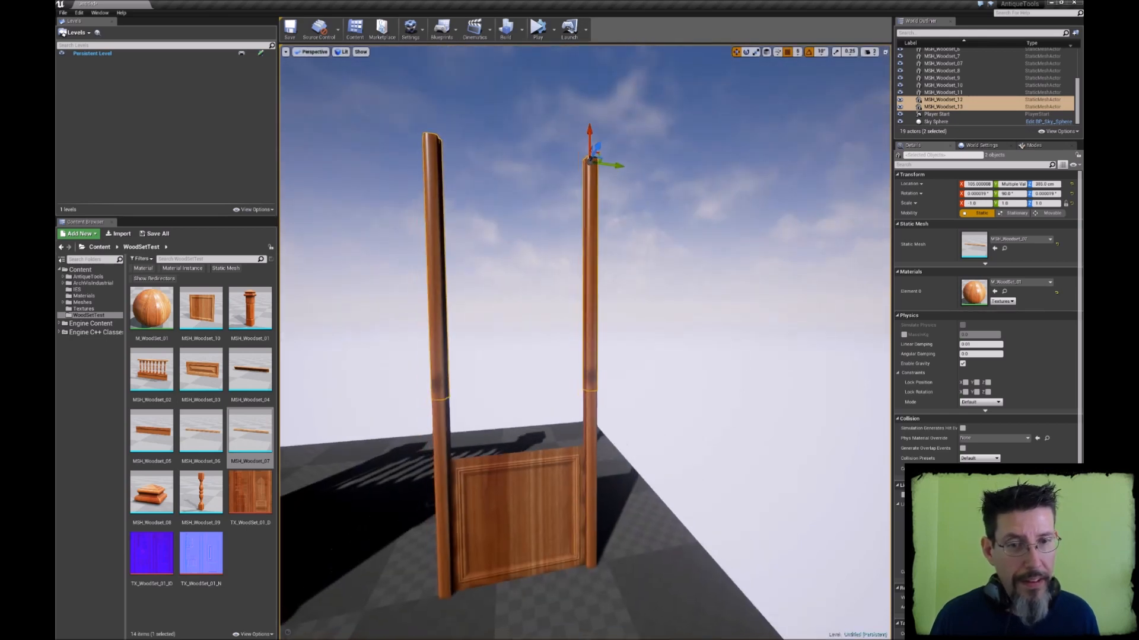
pyautogui.moveTo(590, 135); pyautogui.dragTo(598, 94)
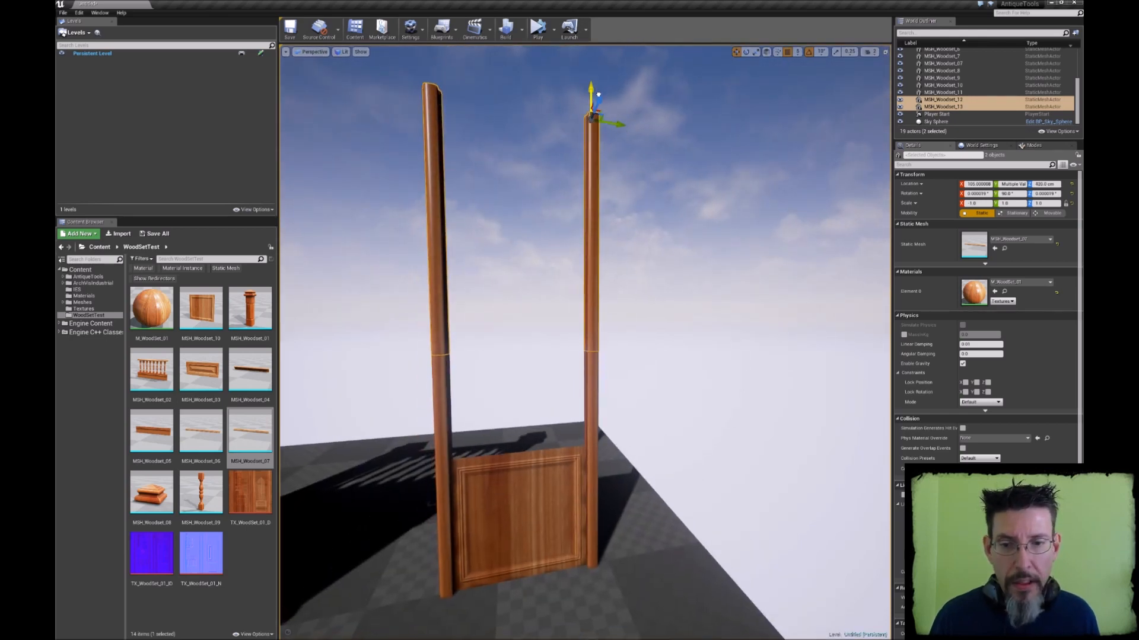
# Raise the square wall panel MSH_Woodset_10 off the floor between the two uprights to leave room beneath it
pyautogui.click(623, 226)
pyautogui.moveTo(532, 267); pyautogui.dragTo(496, 380)
pyautogui.click(482, 448)
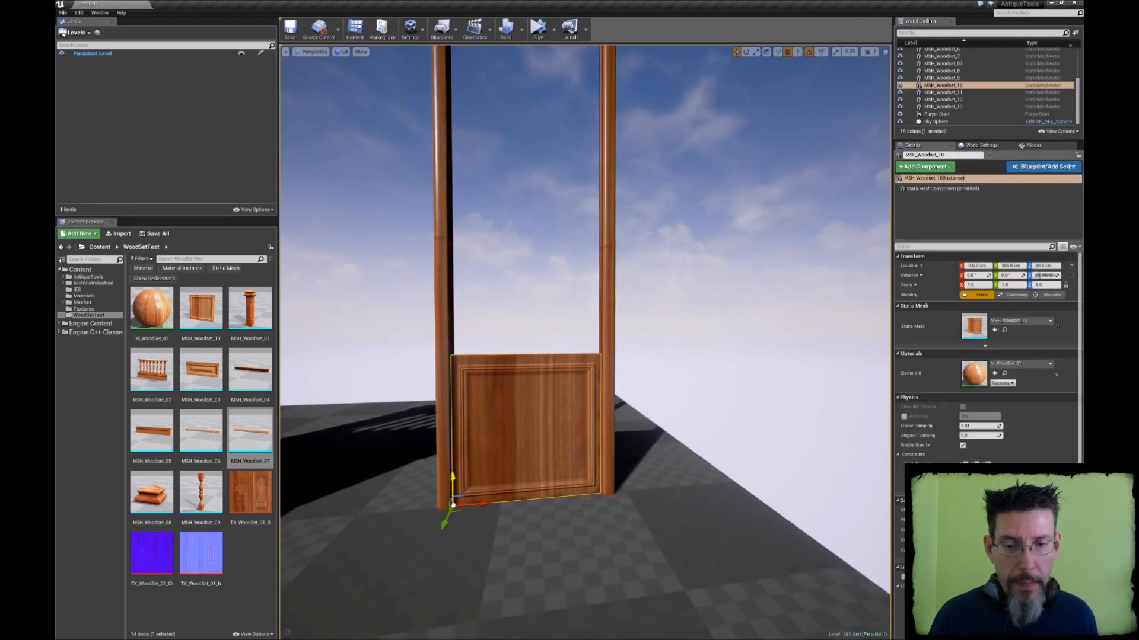
pyautogui.moveTo(452, 483); pyautogui.dragTo(452, 457)
pyautogui.click(444, 295)
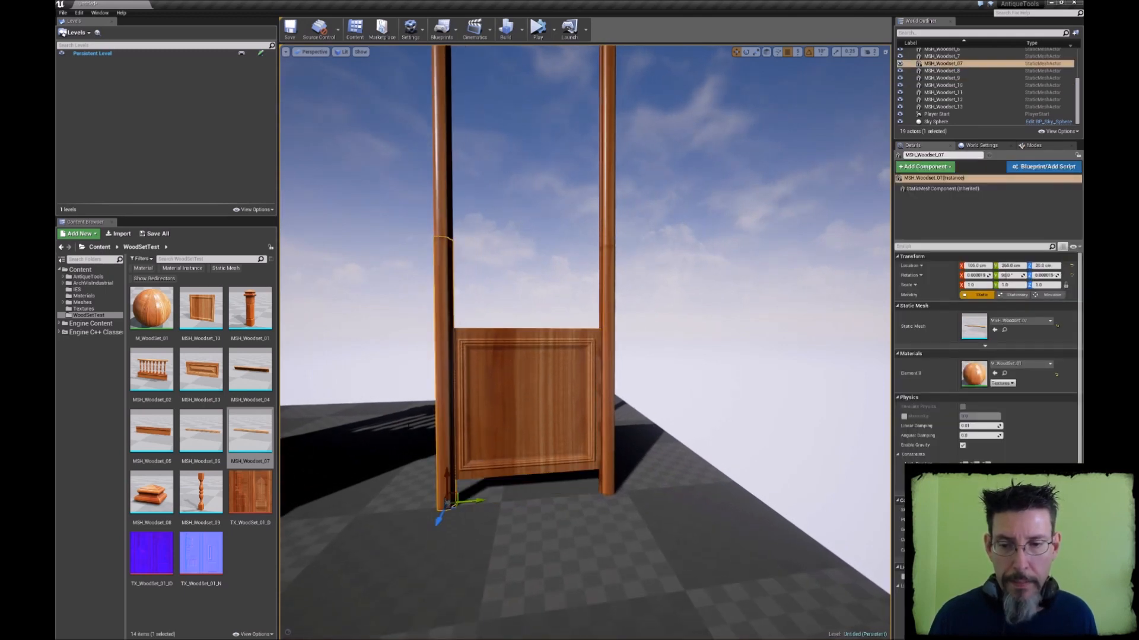
# Place the baseboard MSH_Woodset_05 at the foot of the wall panel and scale its length to fit between the uprights
pyautogui.moveTo(170, 430); pyautogui.dragTo(640, 581)
pyautogui.press('w')
pyautogui.moveTo(605, 475); pyautogui.dragTo(605, 463, button='right')
pyautogui.moveTo(536, 419); pyautogui.dragTo(459, 370)
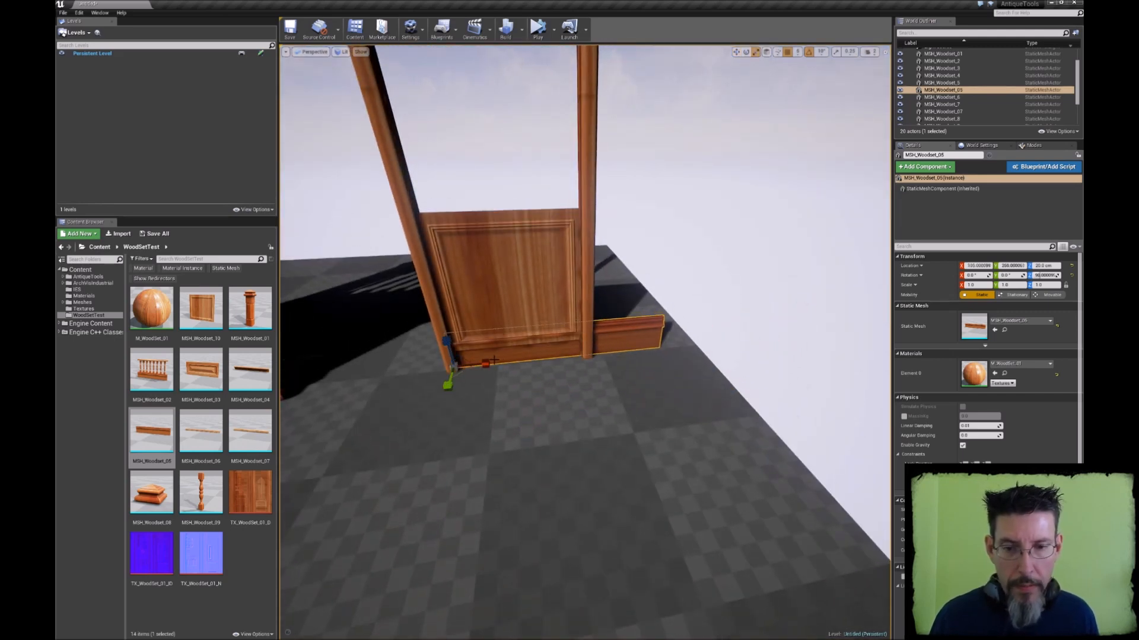
pyautogui.moveTo(485, 364); pyautogui.dragTo(466, 366)
pyautogui.press('Escape')
# Lower the square wall panel onto the baseboard's top edge and recess it slightly behind the front trim
pyautogui.click(542, 305)
pyautogui.moveTo(542, 306)
pyautogui.mouseDown(button='right')
pyautogui.moveTo(541, 255)
pyautogui.moveTo(542, 305)
pyautogui.mouseUp(button='right')
pyautogui.press('w')
pyautogui.moveTo(419, 395); pyautogui.dragTo(425, 363)
pyautogui.moveTo(501, 378)
pyautogui.mouseDown(button='right')
pyautogui.moveTo(551, 350)
pyautogui.moveTo(451, 409)
pyautogui.moveTo(501, 379)
pyautogui.mouseUp(button='right')
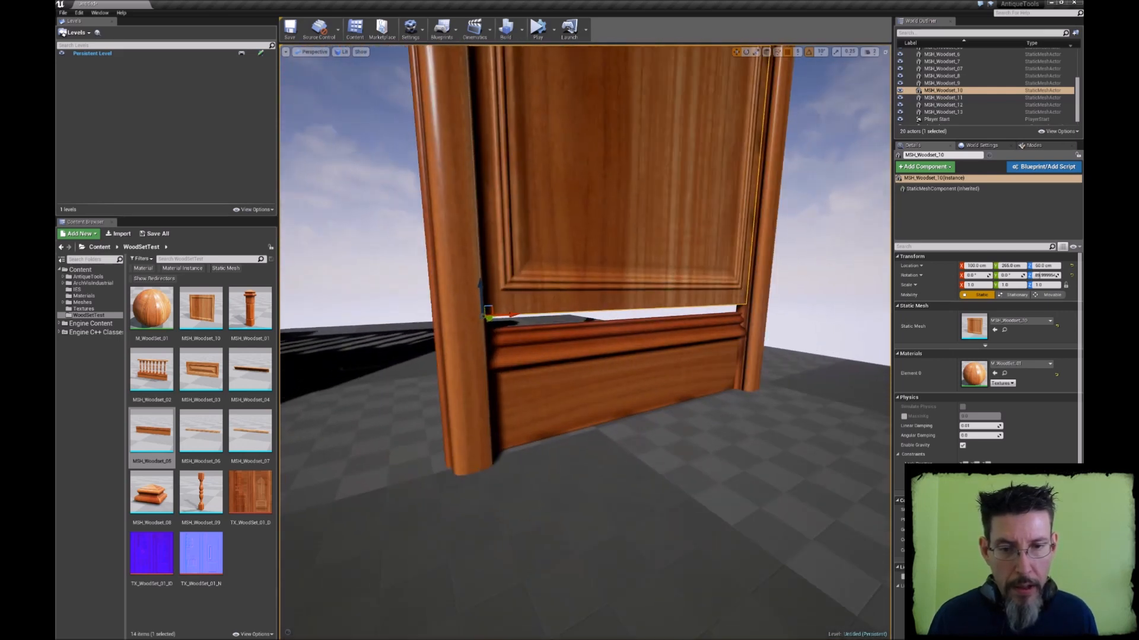
pyautogui.moveTo(481, 288); pyautogui.dragTo(481, 302)
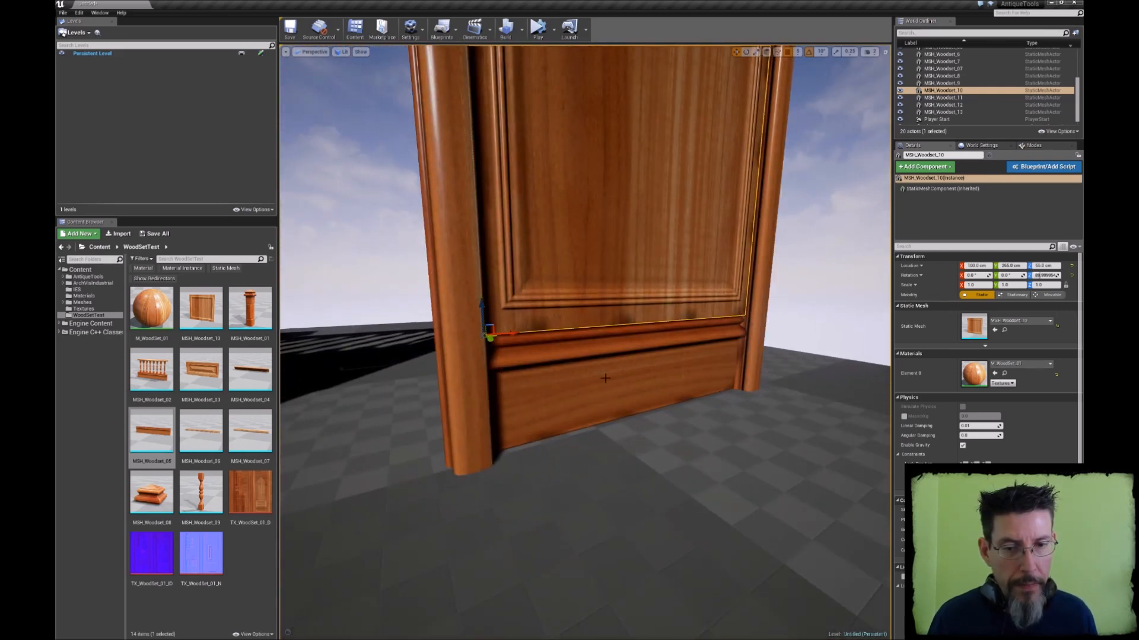
pyautogui.moveTo(605, 378); pyautogui.dragTo(629, 378, button='right')
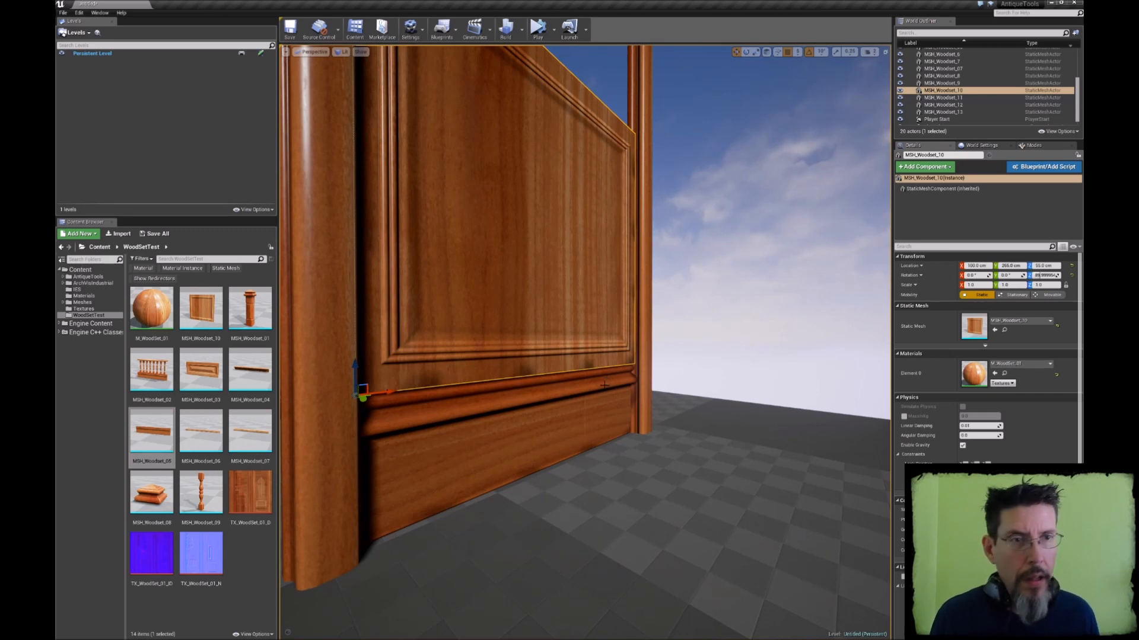
pyautogui.moveTo(418, 407)
pyautogui.mouseDown(button='right')
pyautogui.moveTo(409, 407)
pyautogui.moveTo(419, 407)
pyautogui.mouseUp(button='right')
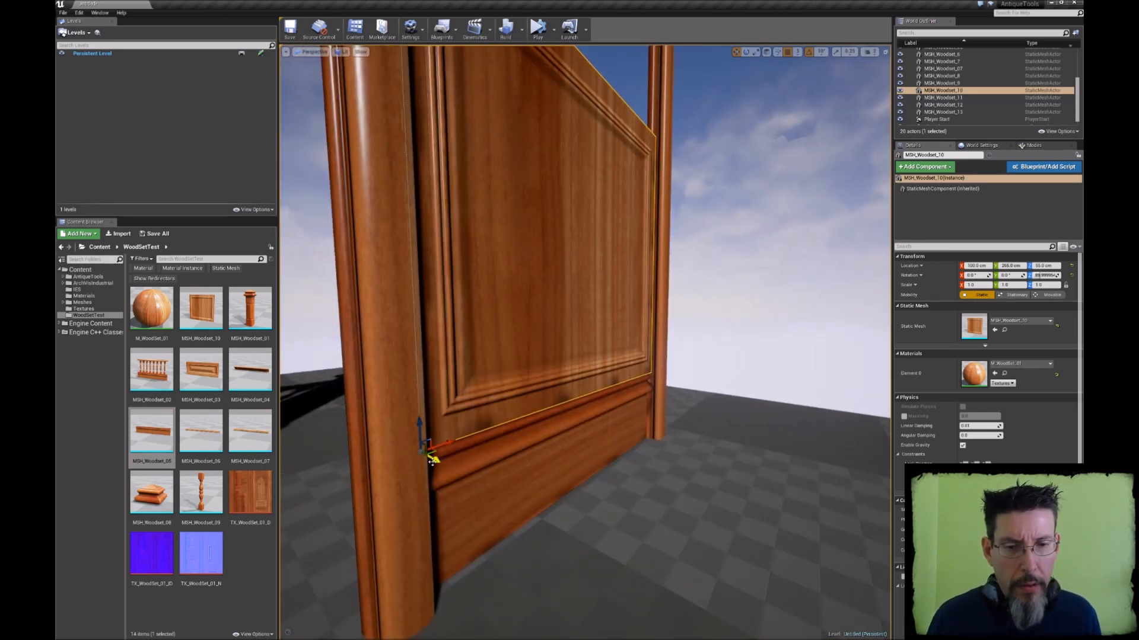
pyautogui.moveTo(431, 459); pyautogui.dragTo(424, 454)
pyautogui.moveTo(565, 474); pyautogui.dragTo(520, 490, button='right')
pyautogui.press('Escape')
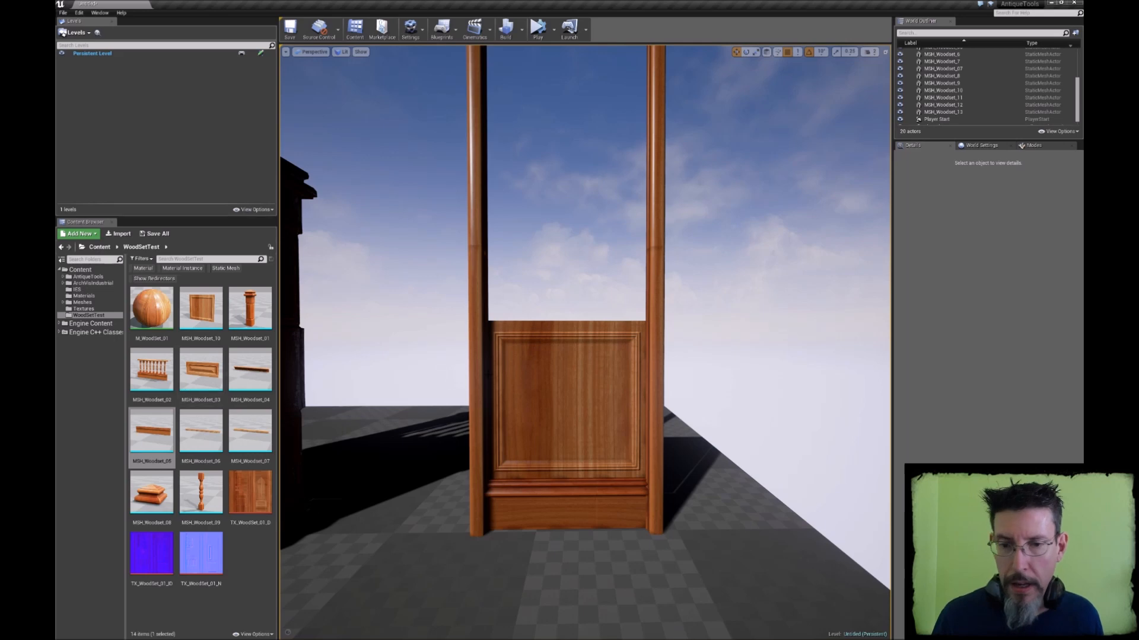
# Duplicate the square wall panel directly above itself and swap the copy's static mesh for MSH_Woodset_03
pyautogui.click(498, 374)
pyautogui.moveTo(499, 460); pyautogui.dragTo(500, 461, button='right')
pyautogui.keyDown('alt'); pyautogui.moveTo(497, 525); pyautogui.dragTo(498, 322); pyautogui.keyUp('alt')
pyautogui.click(201, 369)
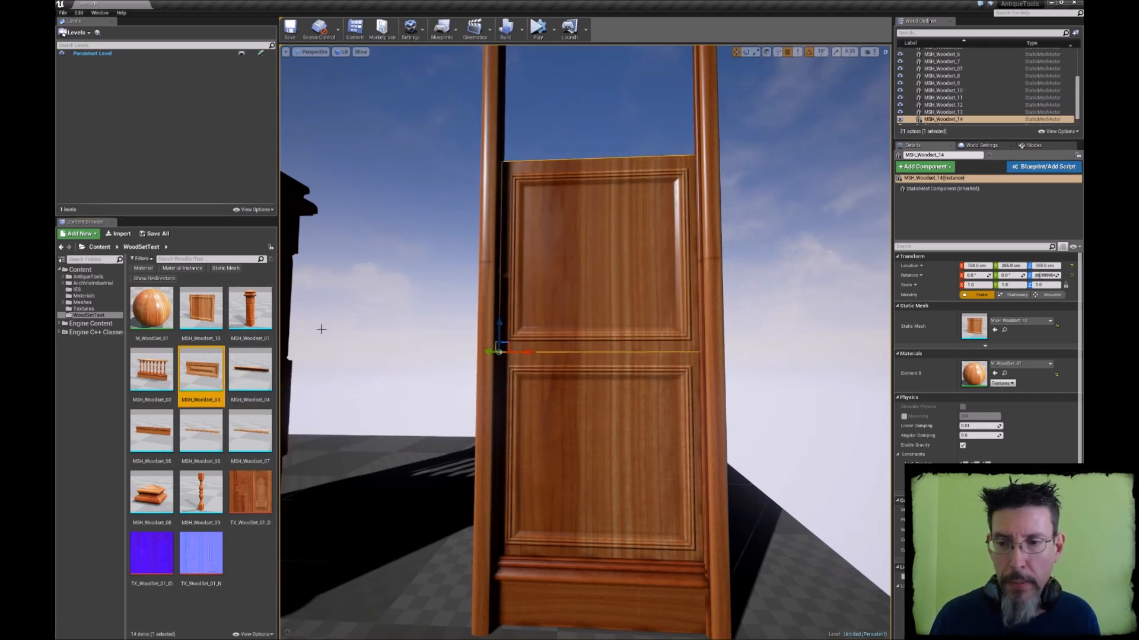
pyautogui.click(994, 330)
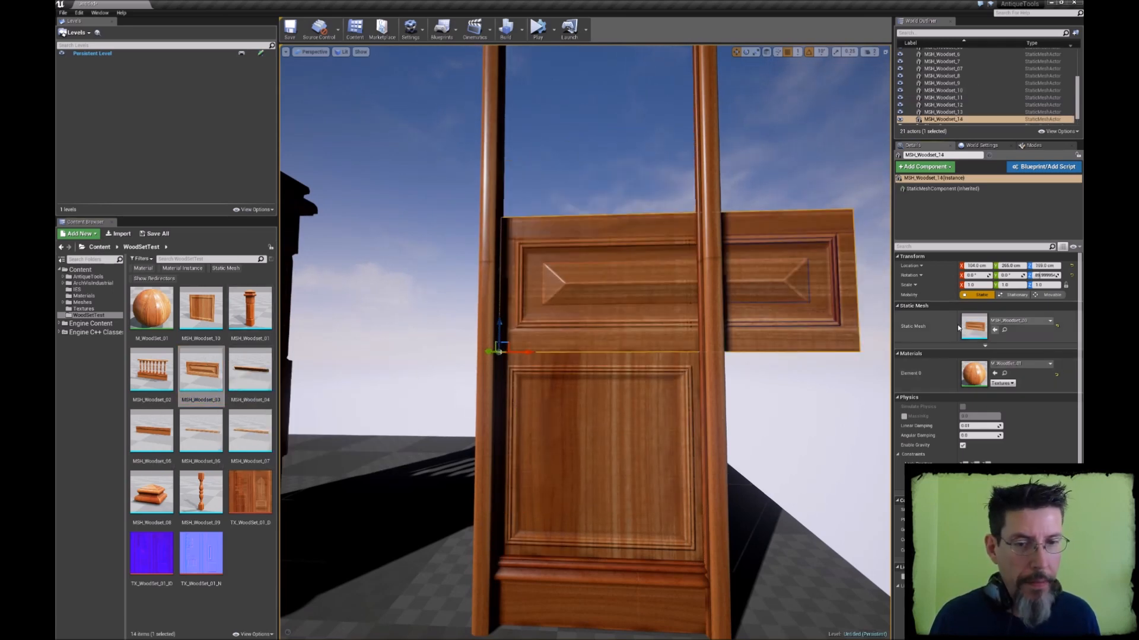
# Rotate the MSH_Woodset_03 panel 90° so it stands upright and move it between the two uprights
pyautogui.moveTo(593, 356); pyautogui.dragTo(664, 356, button='right')
pyautogui.press('e')
pyautogui.moveTo(445, 377); pyautogui.dragTo(409, 439)
pyautogui.press('w')
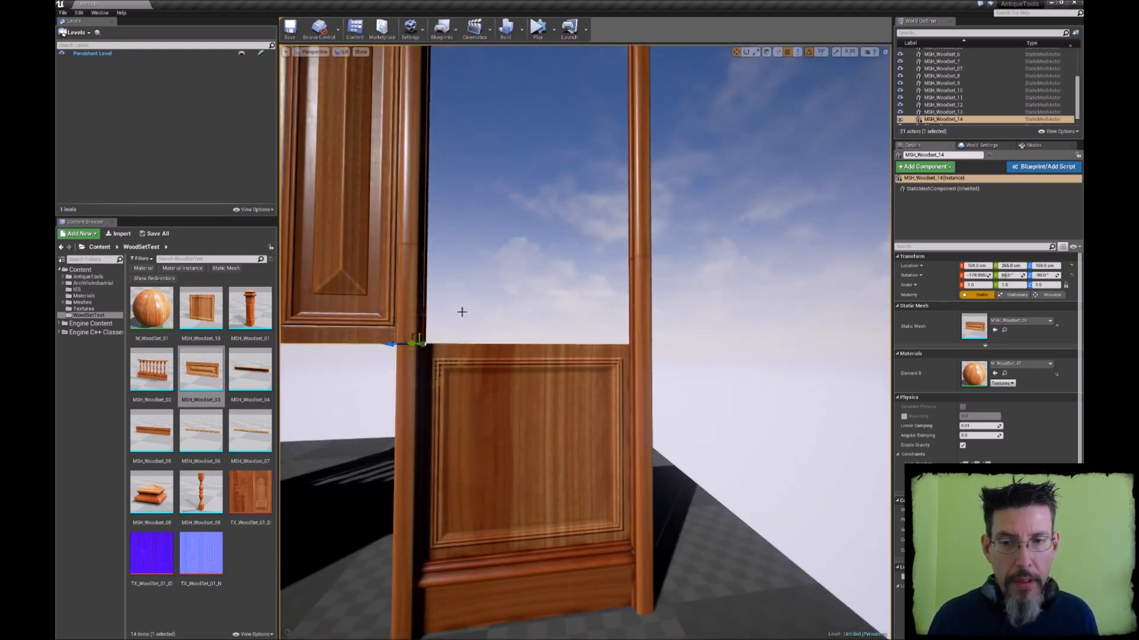
pyautogui.scroll(2, 479, 326)
pyautogui.scroll(-2, 441, 345)
pyautogui.moveTo(435, 370); pyautogui.dragTo(625, 375)
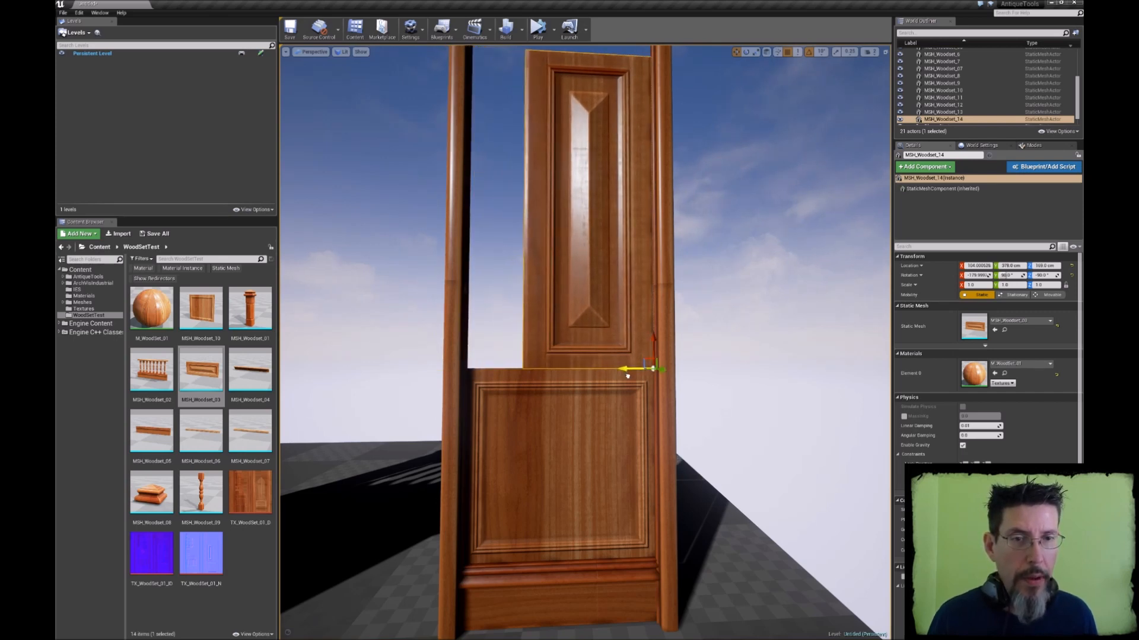
# Scale up the upright raised panel until it fills the width between the uprights
pyautogui.scroll(-4, 626, 375)
pyautogui.scroll(-3, 611, 471)
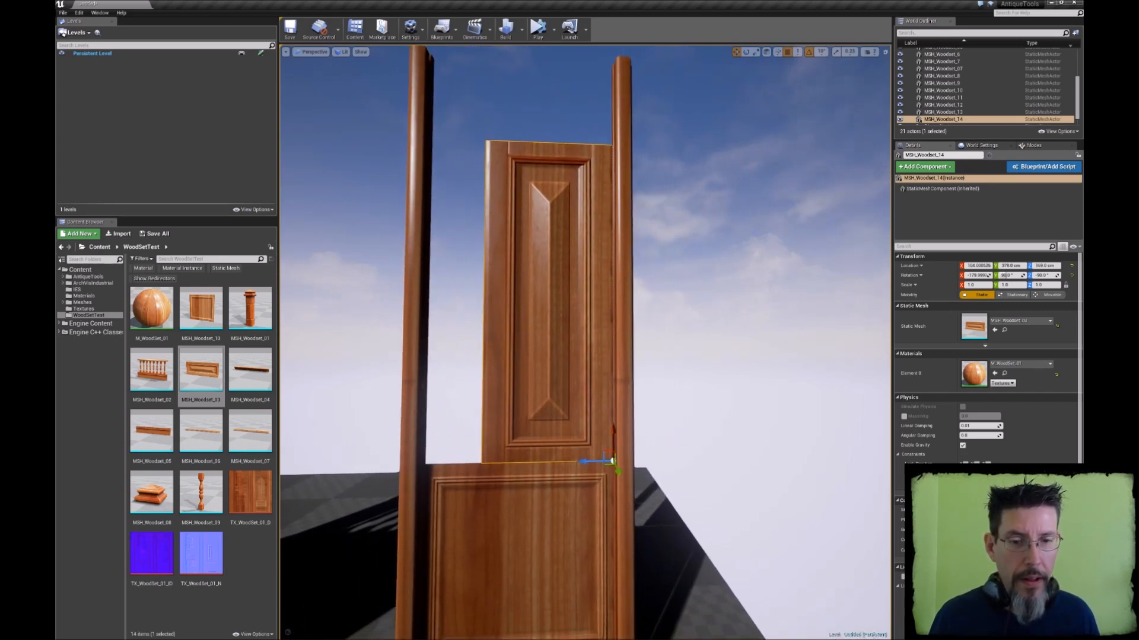
pyautogui.moveTo(600, 416); pyautogui.dragTo(604, 470)
pyautogui.press('r')
pyautogui.moveTo(604, 471); pyautogui.dragTo(596, 484, button='right')
# Delete the square lower panel and lower the tall raised panel onto the baseboard
pyautogui.click(546, 457)
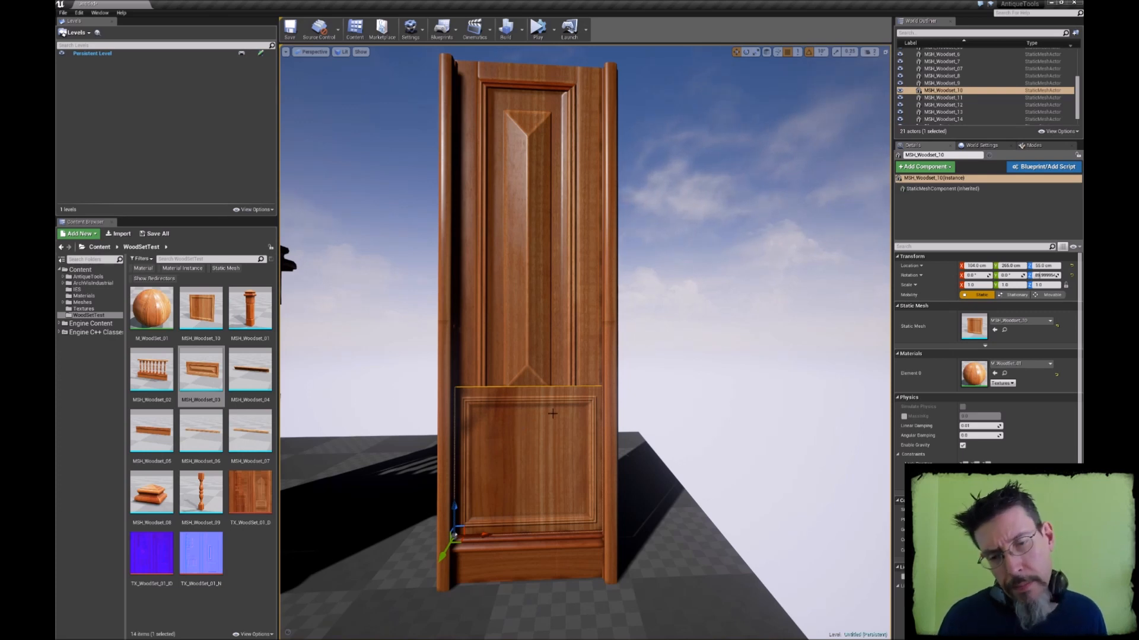
pyautogui.moveTo(546, 458); pyautogui.dragTo(534, 422, button='right')
pyautogui.press('Delete')
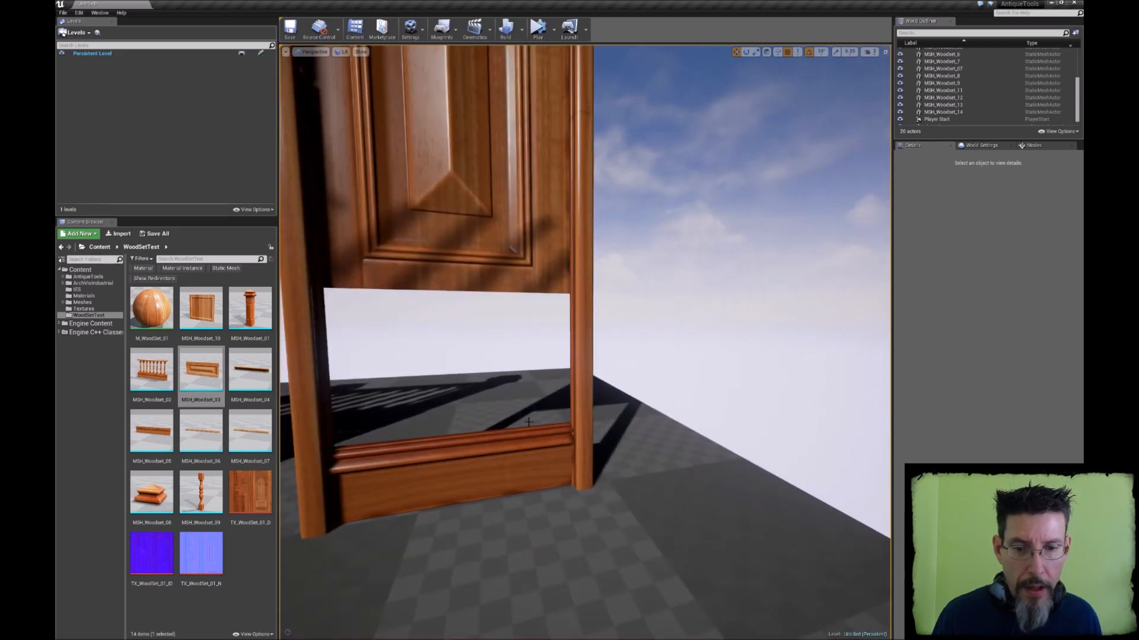
pyautogui.click(514, 249)
pyautogui.moveTo(513, 250); pyautogui.dragTo(510, 242, button='right')
pyautogui.moveTo(576, 274); pyautogui.dragTo(575, 407)
pyautogui.moveTo(574, 435); pyautogui.dragTo(593, 527, button='right')
pyautogui.press('Escape')
# Duplicate the tall raised panel upwards and set the copy's X scale to 1
pyautogui.click(593, 527)
pyautogui.scroll(1, 592, 527)
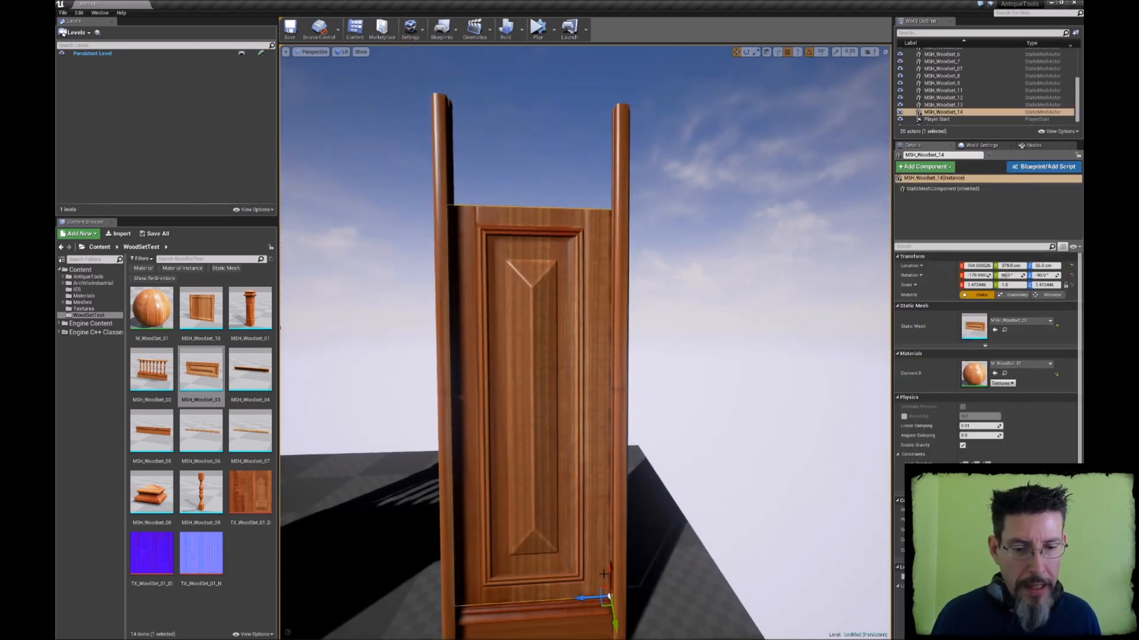
pyautogui.keyDown('alt'); pyautogui.moveTo(608, 566); pyautogui.dragTo(610, 385); pyautogui.keyUp('alt')
pyautogui.click(984, 286)
pyautogui.write('1')
pyautogui.press('Tab')
pyautogui.press('Tab')
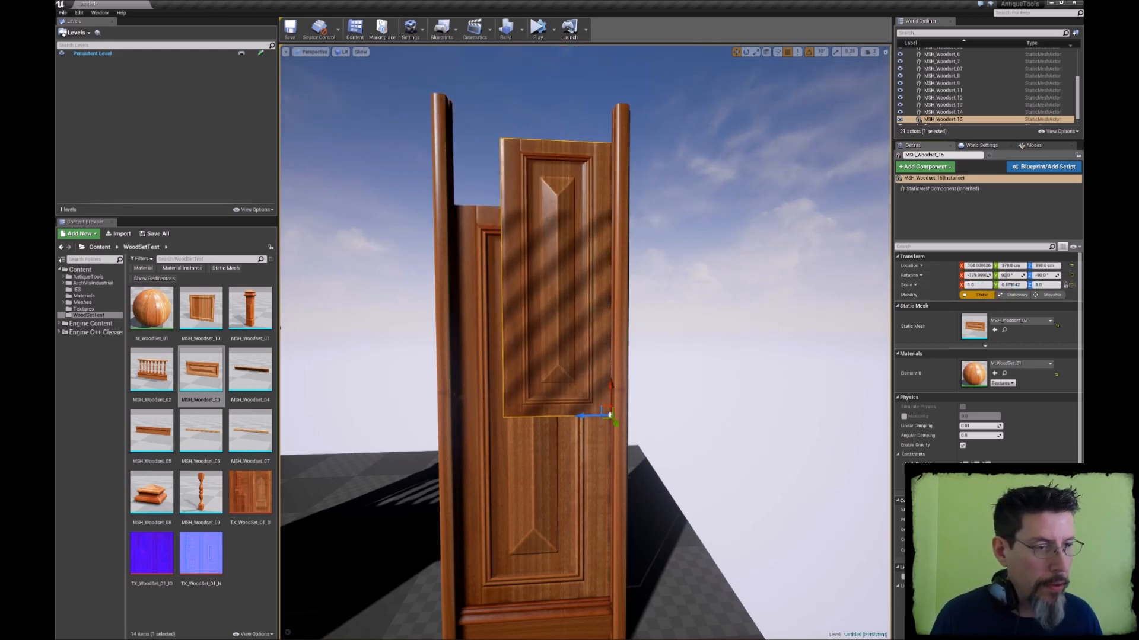
pyautogui.click(1020, 285)
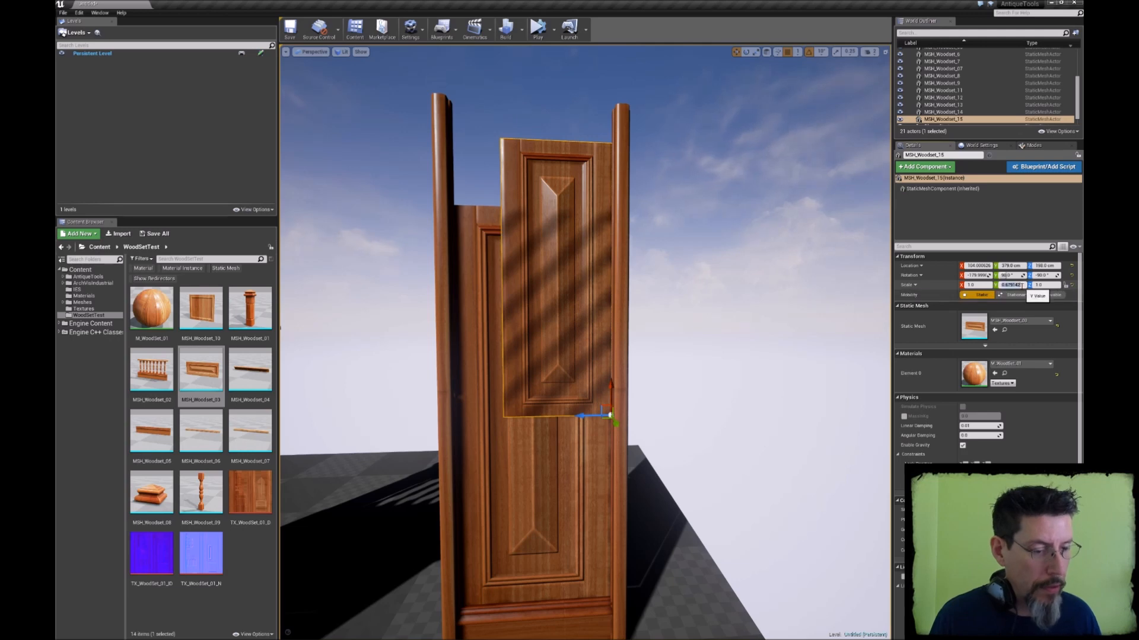
# Rotate the panel copy 90° so it lies horizontally and move it onto the top edge of the tall panel
pyautogui.moveTo(644, 371); pyautogui.dragTo(590, 388, button='right')
pyautogui.press('e')
pyautogui.moveTo(635, 374); pyautogui.dragTo(648, 346)
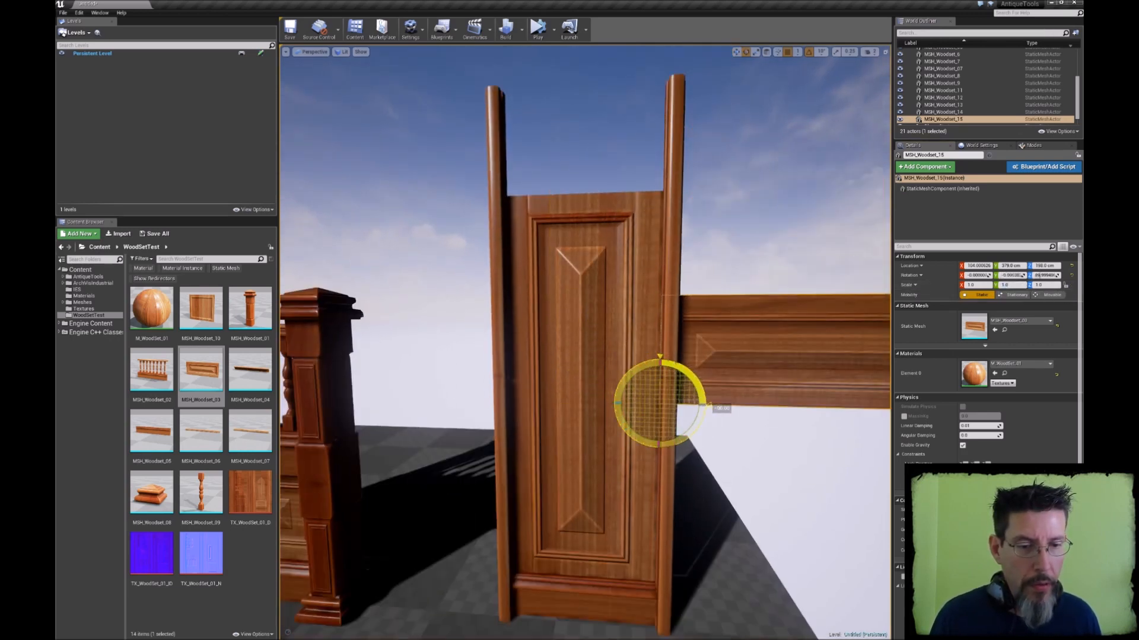
pyautogui.press('w')
pyautogui.moveTo(664, 393); pyautogui.dragTo(510, 186)
pyautogui.moveTo(526, 225); pyautogui.dragTo(518, 228, button='right')
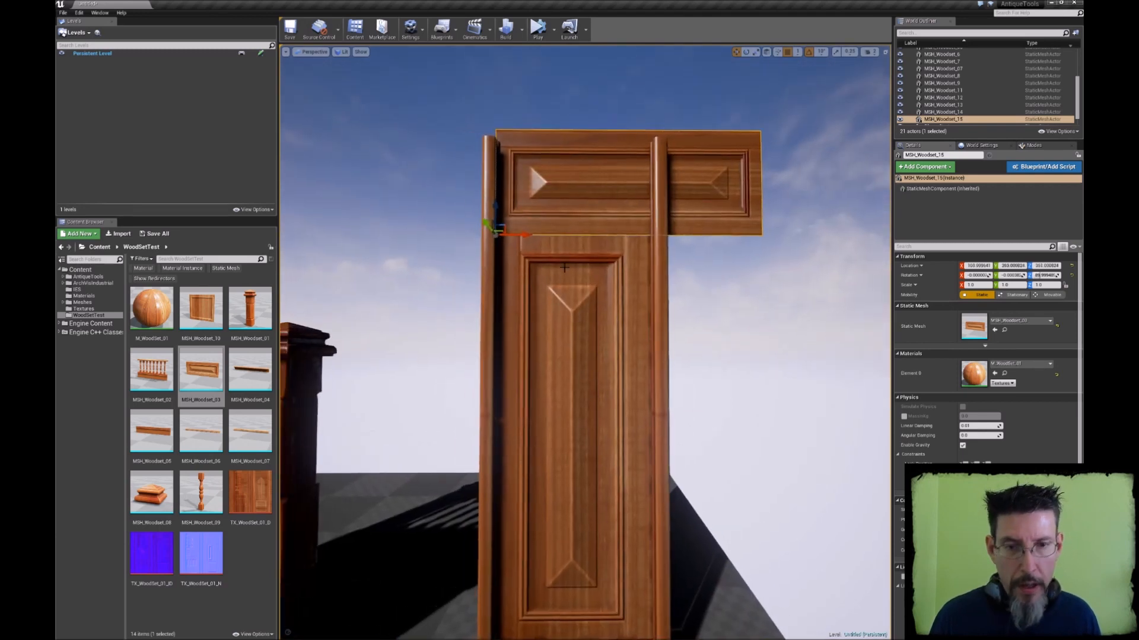
# Scale the horizontal panel down to fit between the uprights and raise it to leave a gap above the tall panel
pyautogui.moveTo(504, 223); pyautogui.dragTo(482, 231)
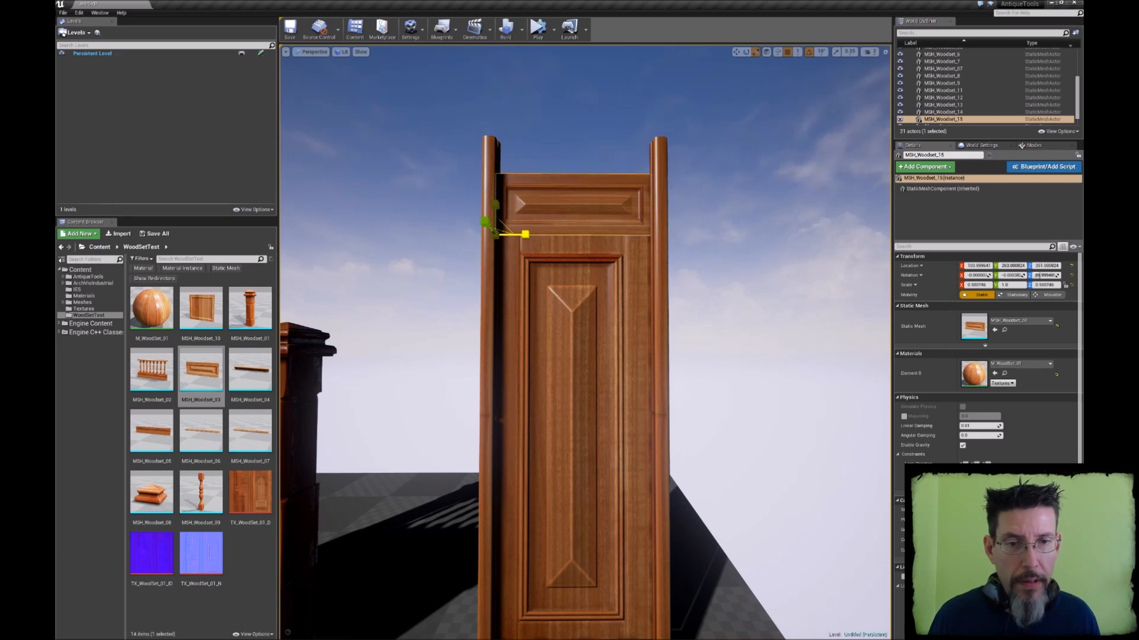
pyautogui.press('w')
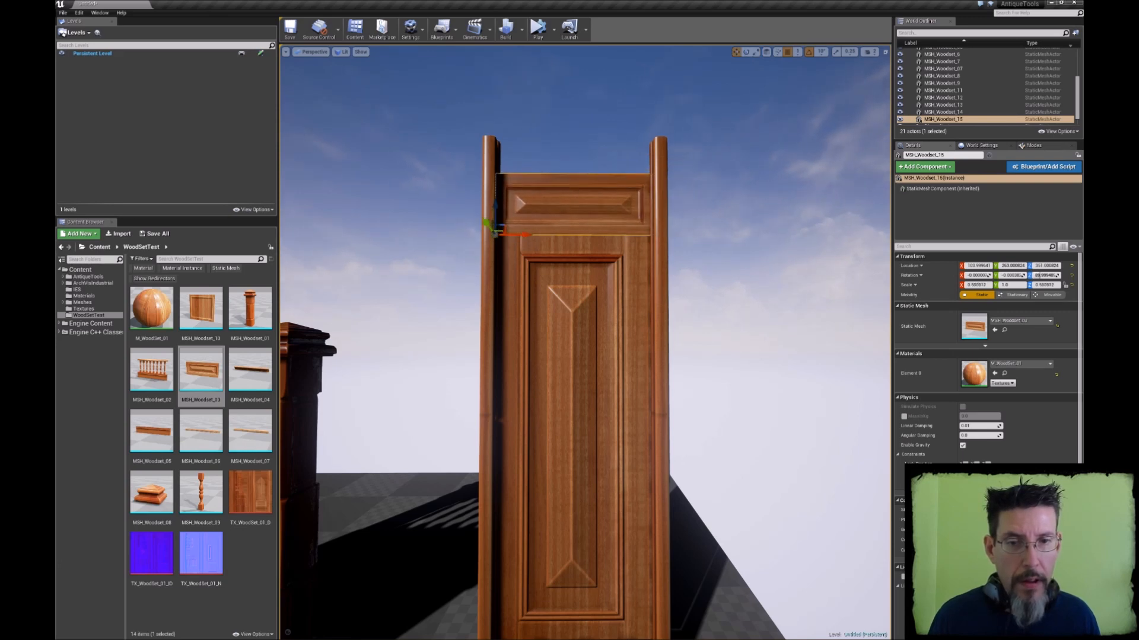
pyautogui.moveTo(518, 228); pyautogui.dragTo(516, 233, button='right')
pyautogui.moveTo(493, 217); pyautogui.dragTo(490, 200)
pyautogui.press('Escape')
pyautogui.moveTo(531, 466)
pyautogui.mouseDown(button='right')
pyautogui.moveTo(531, 478)
pyautogui.moveTo(546, 478)
pyautogui.mouseUp(button='right')
# Duplicate the baseboard up into the gap between the two panels and swap the copy's mesh for MSH_Woodset_07
pyautogui.click(550, 588)
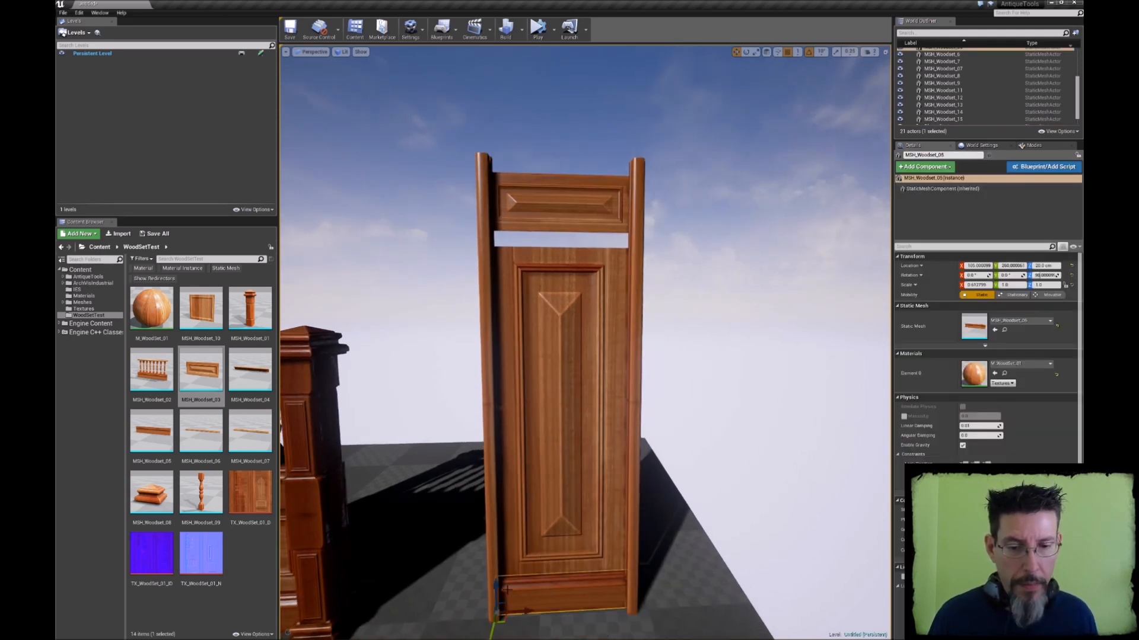
pyautogui.keyDown('alt'); pyautogui.moveTo(495, 587); pyautogui.dragTo(485, 252); pyautogui.keyUp('alt')
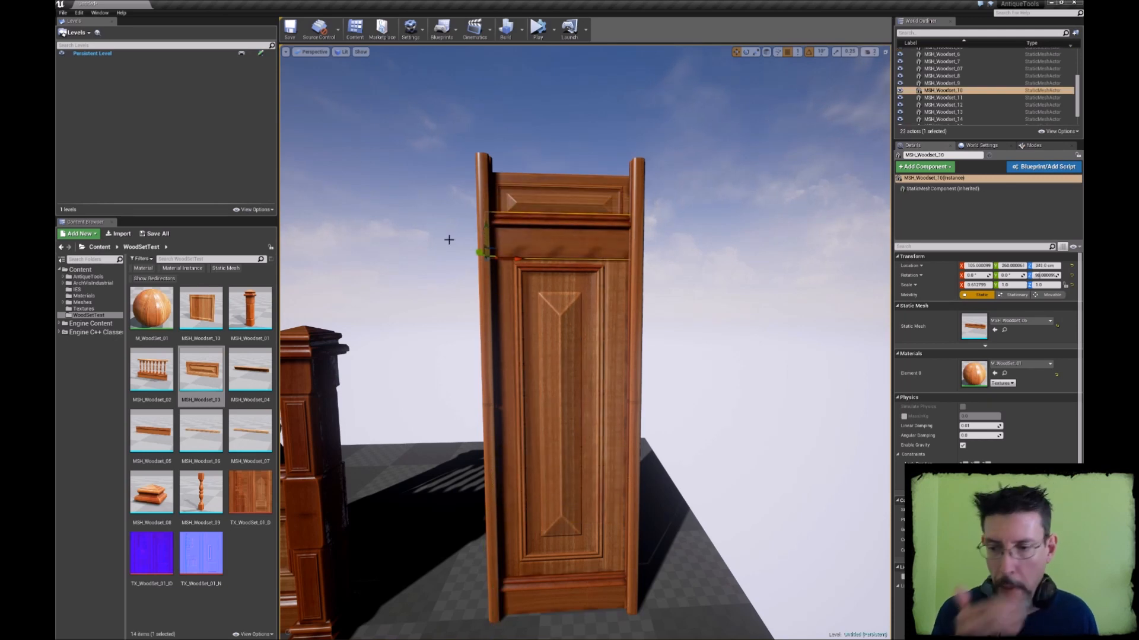
pyautogui.click(267, 432)
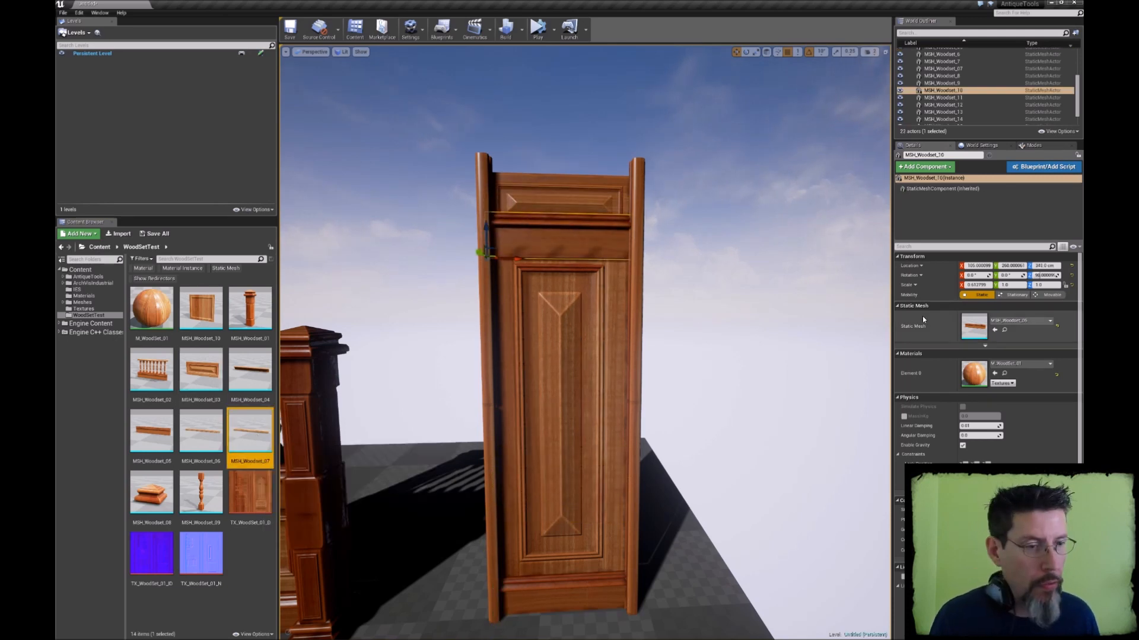
pyautogui.click(995, 330)
# Rotate the new crosspiece 90° about its length and position it as a rail covering the joint between the two panels
pyautogui.moveTo(717, 376)
pyautogui.mouseDown(button='right')
pyautogui.moveTo(712, 398)
pyautogui.moveTo(708, 383)
pyautogui.mouseUp(button='right')
pyautogui.press('e')
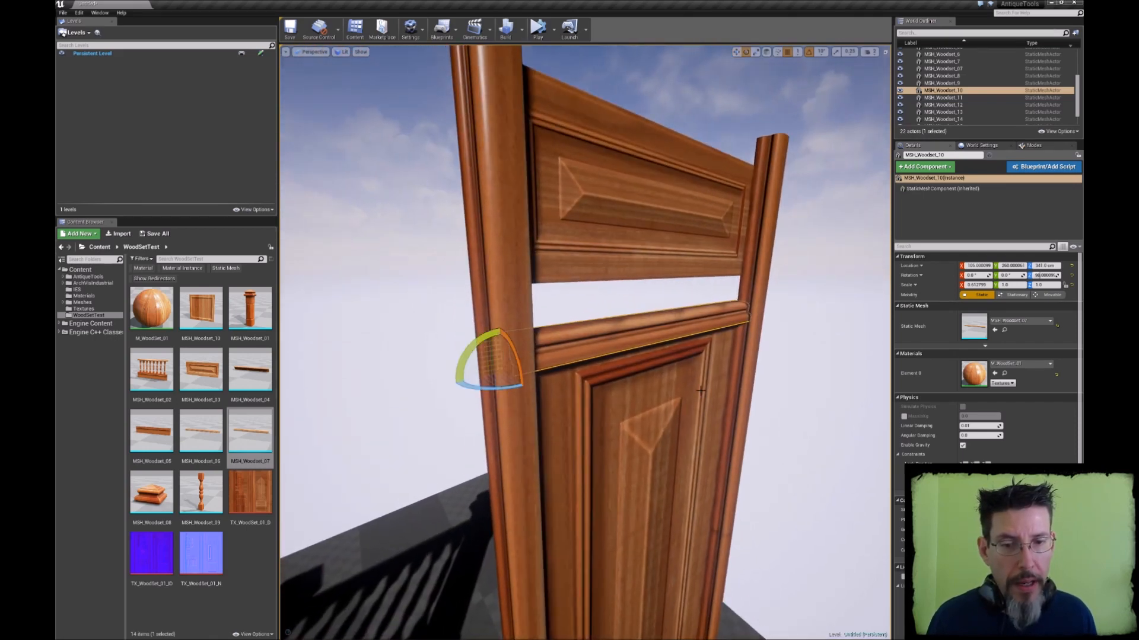
pyautogui.moveTo(511, 347); pyautogui.dragTo(525, 389)
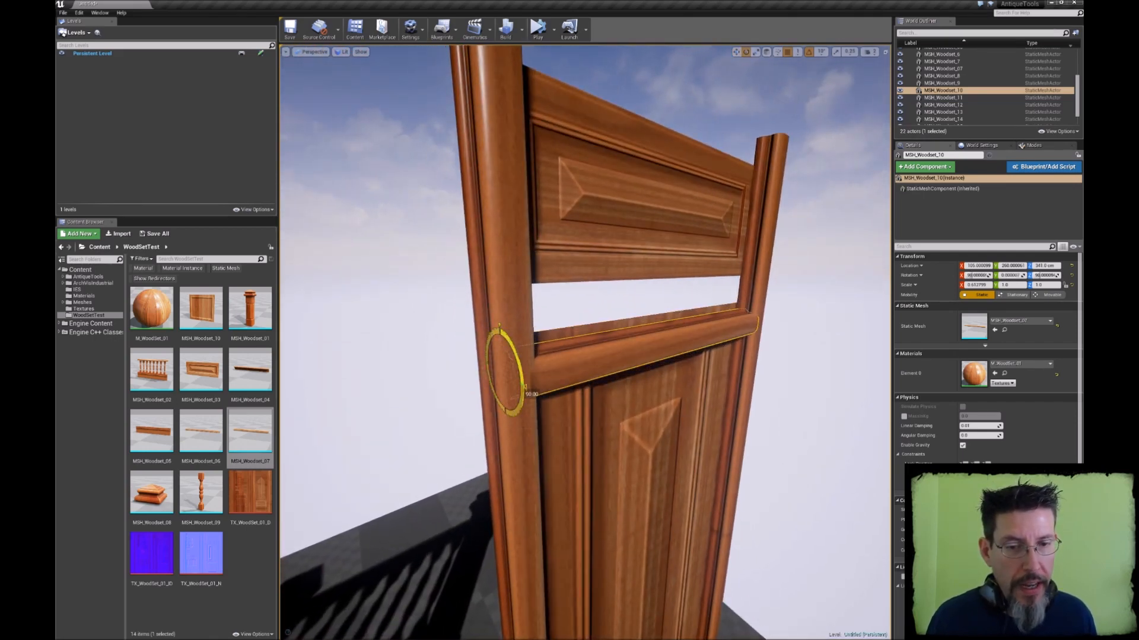
pyautogui.press('w')
pyautogui.moveTo(580, 367); pyautogui.dragTo(577, 352, button='right')
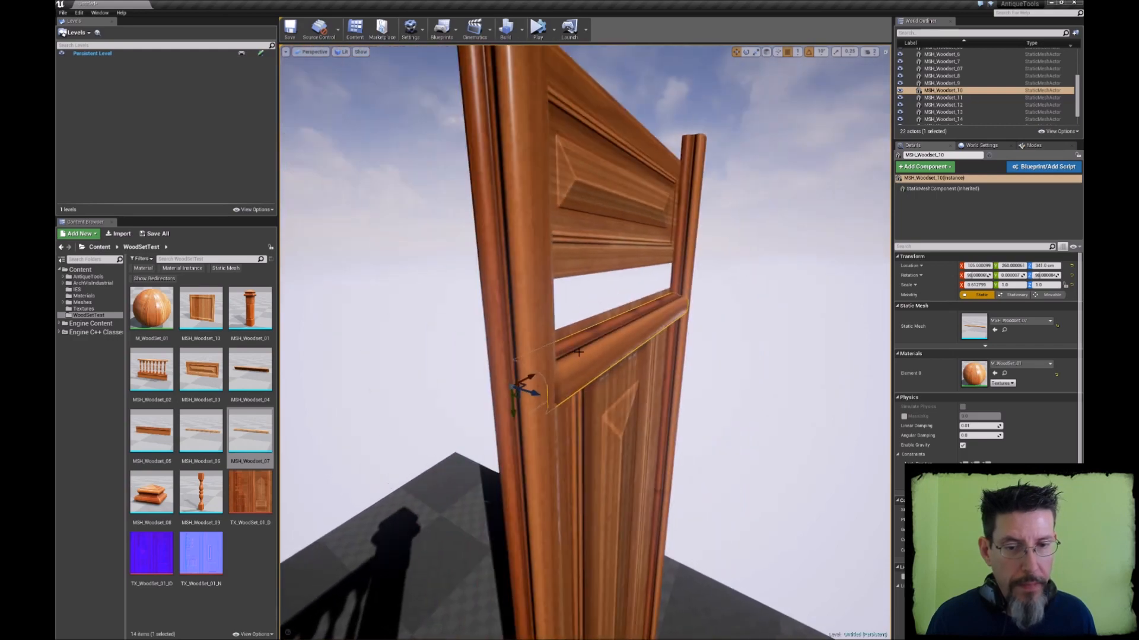
pyautogui.moveTo(535, 389); pyautogui.dragTo(510, 342)
pyautogui.moveTo(510, 342); pyautogui.dragTo(510, 324, button='right')
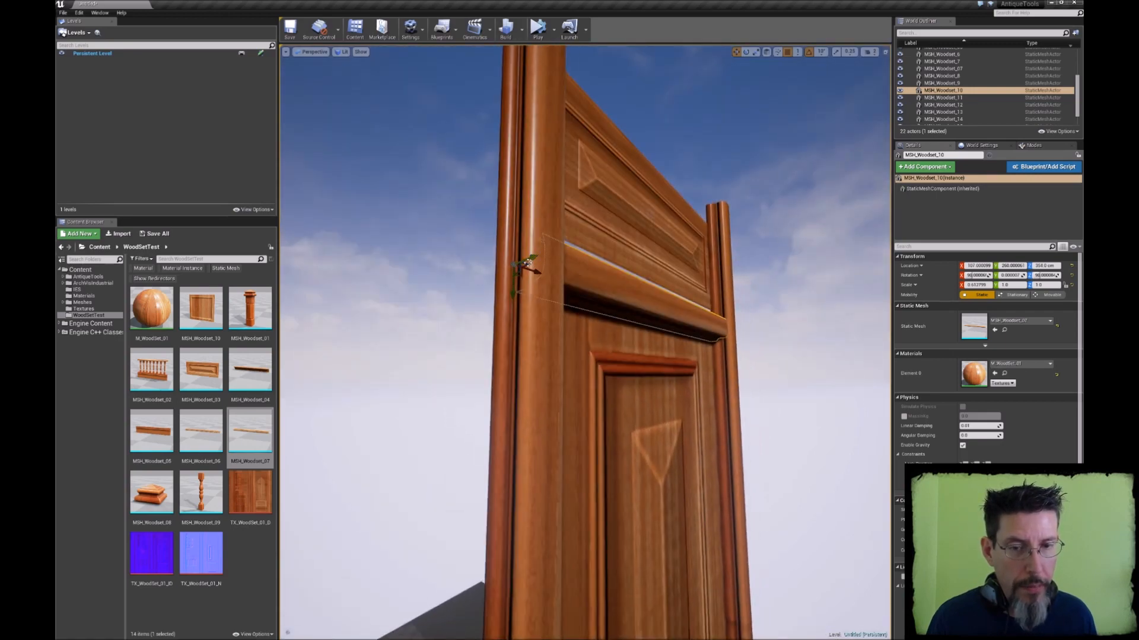
pyautogui.moveTo(515, 285); pyautogui.dragTo(515, 276)
pyautogui.moveTo(514, 275); pyautogui.dragTo(515, 252, button='right')
# Duplicate the rail to the top of the frame and align the copy between the ends of the uprights
pyautogui.keyDown('alt'); pyautogui.moveTo(492, 425); pyautogui.dragTo(504, 185); pyautogui.keyUp('alt')
pyautogui.moveTo(503, 184); pyautogui.dragTo(564, 172, button='right')
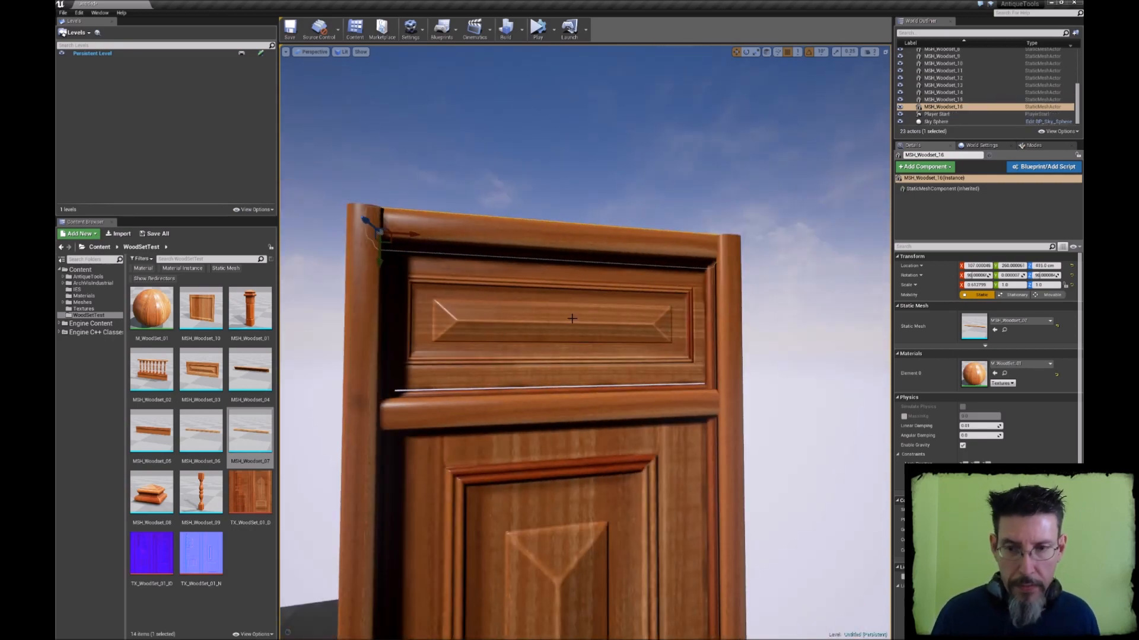
pyautogui.moveTo(571, 319); pyautogui.dragTo(471, 295, button='right')
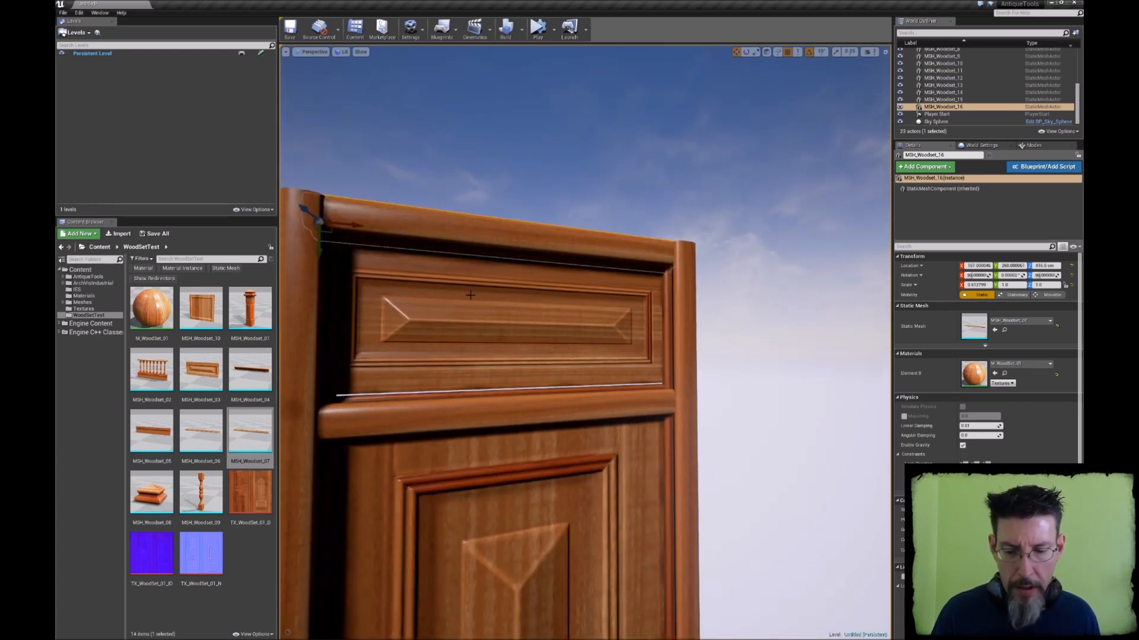
pyautogui.moveTo(356, 225); pyautogui.dragTo(681, 253)
pyautogui.moveTo(685, 279); pyautogui.dragTo(585, 317, button='right')
# Lower the small horizontal panel slightly and adjust its height scale to fit between the middle and top rails
pyautogui.click(584, 317)
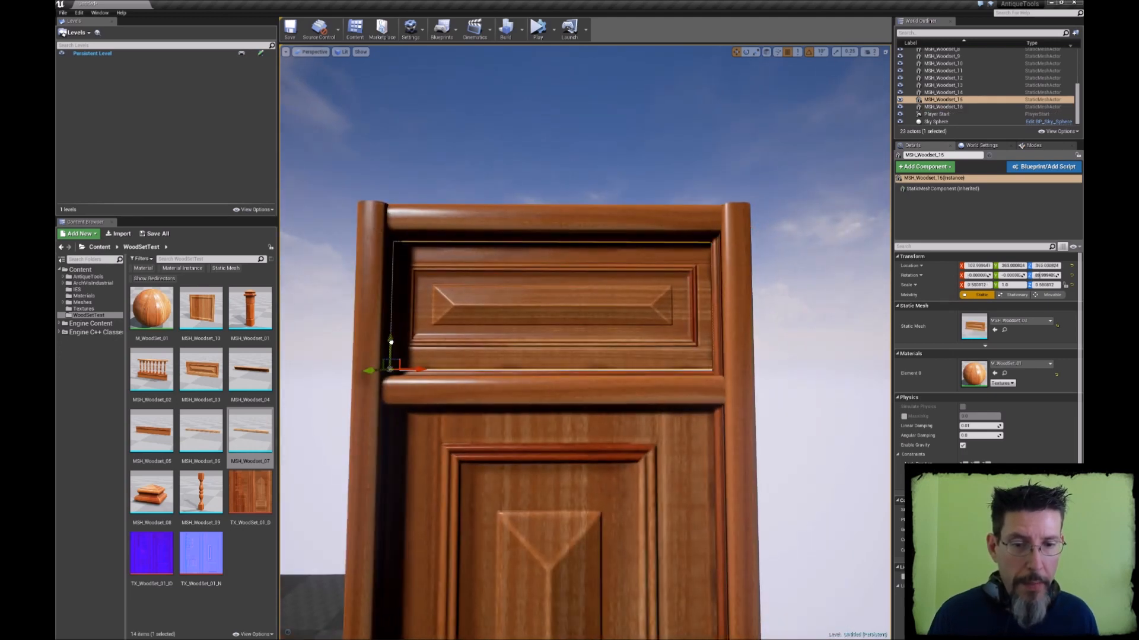
pyautogui.moveTo(391, 342); pyautogui.dragTo(390, 344)
pyautogui.moveTo(430, 331); pyautogui.dragTo(464, 313, button='right')
pyautogui.press('r')
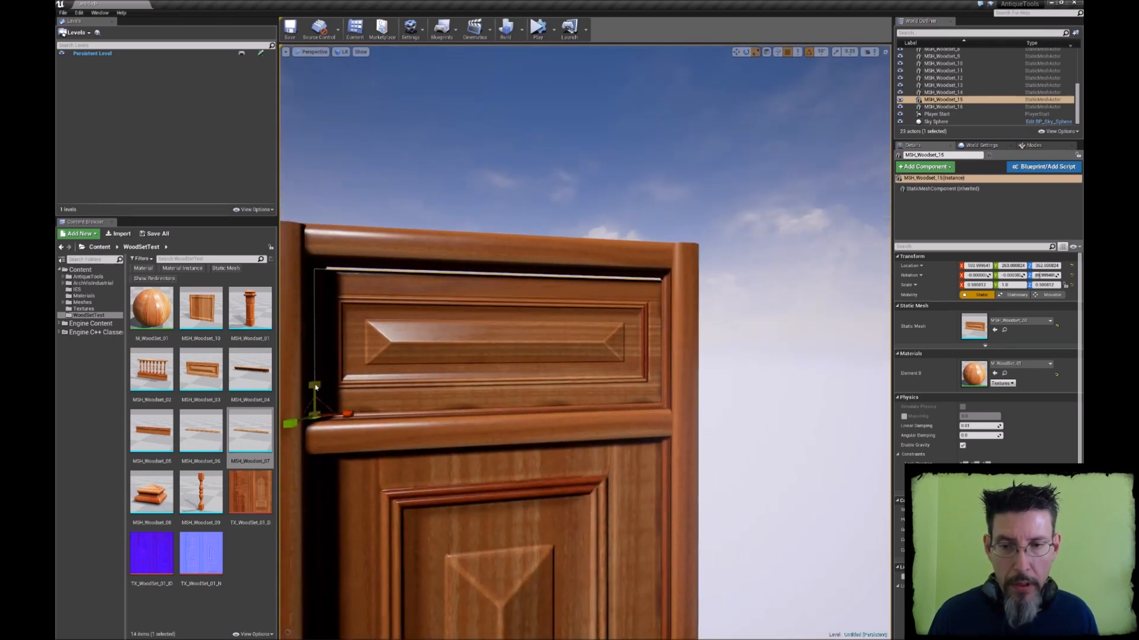
pyautogui.moveTo(315, 387); pyautogui.dragTo(315, 390)
pyautogui.press('Escape')
pyautogui.moveTo(315, 390); pyautogui.dragTo(341, 380, button='right')
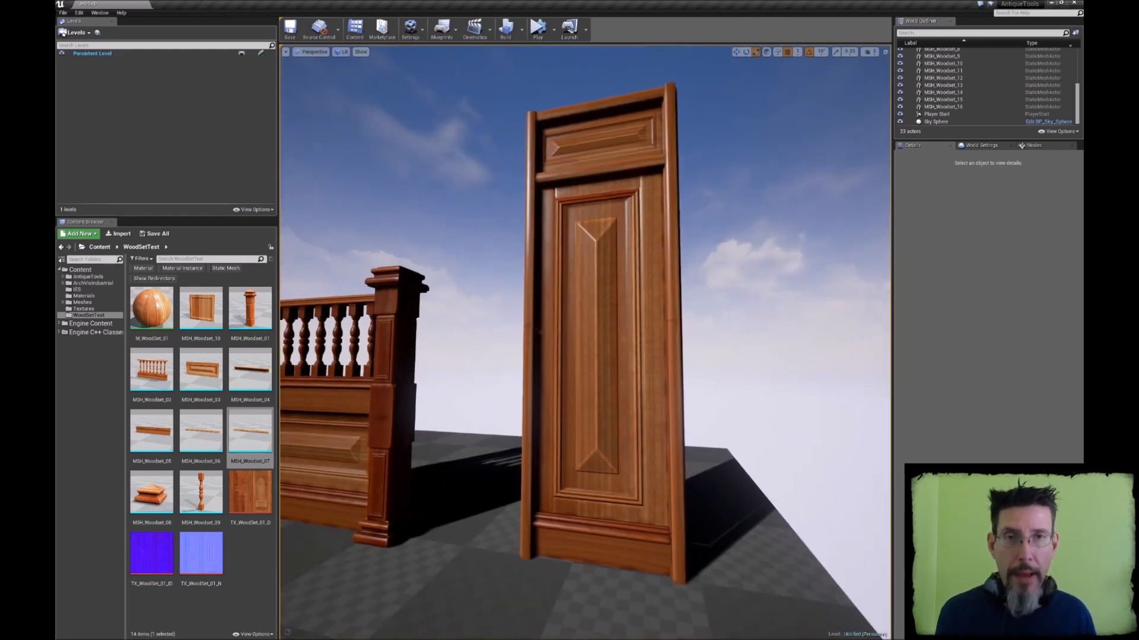